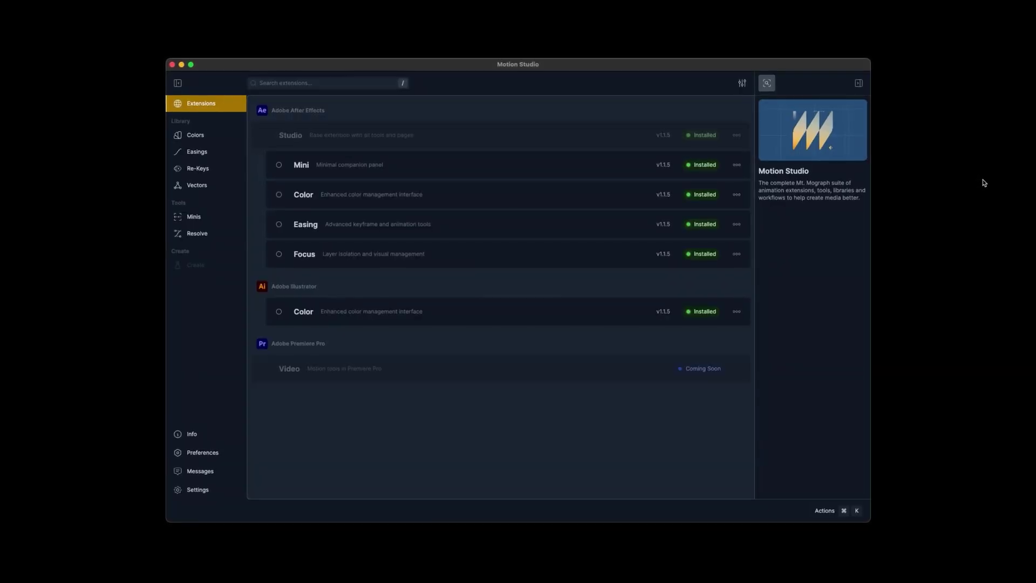
Browse the Colors, Easings, Re-Keys, Vectors and Minis libraries, and try collapsing the navigation.
left_click(197, 136)
left_click(201, 153)
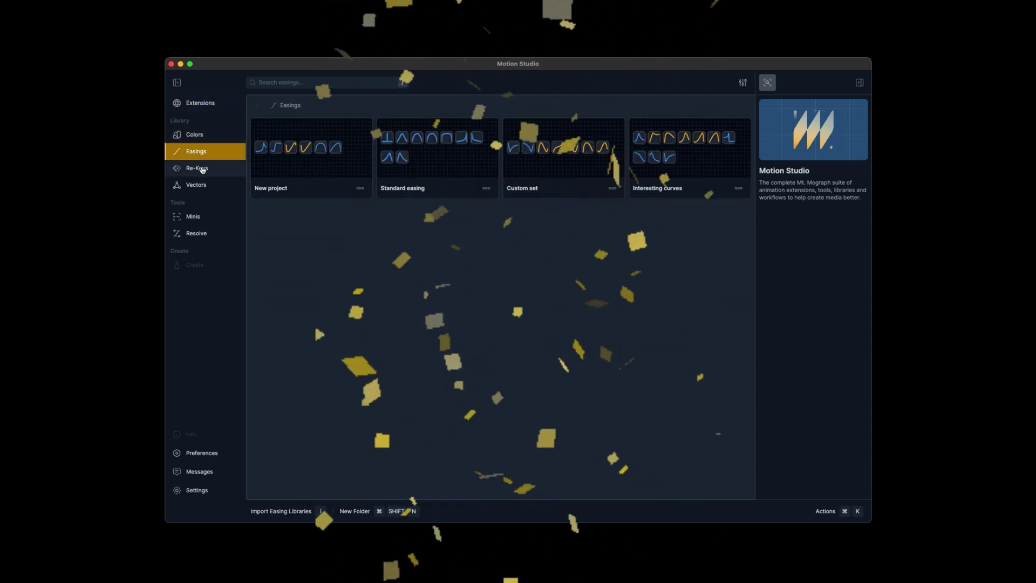
left_click(198, 169)
left_click(197, 185)
left_click(200, 217)
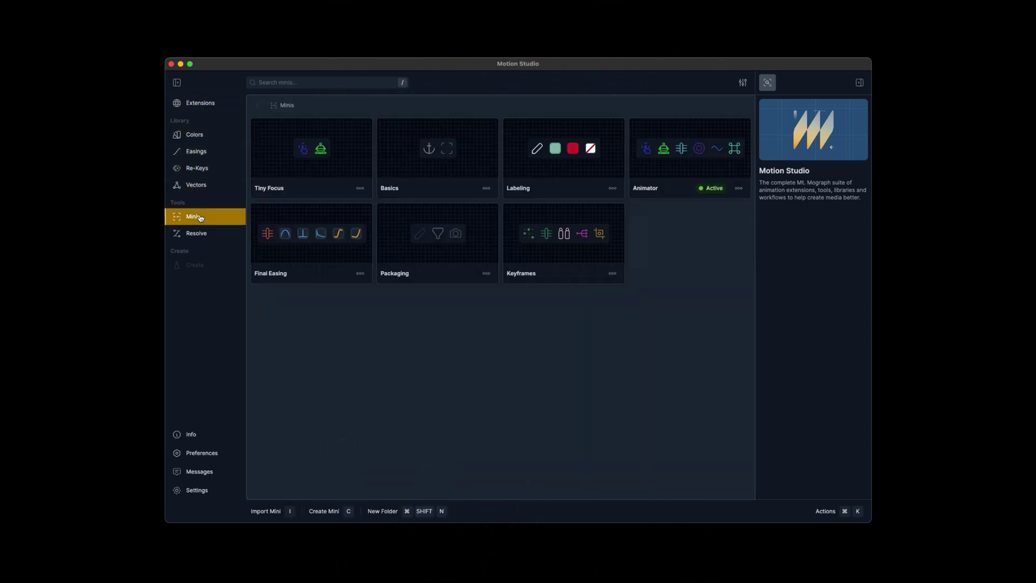
left_click(195, 105)
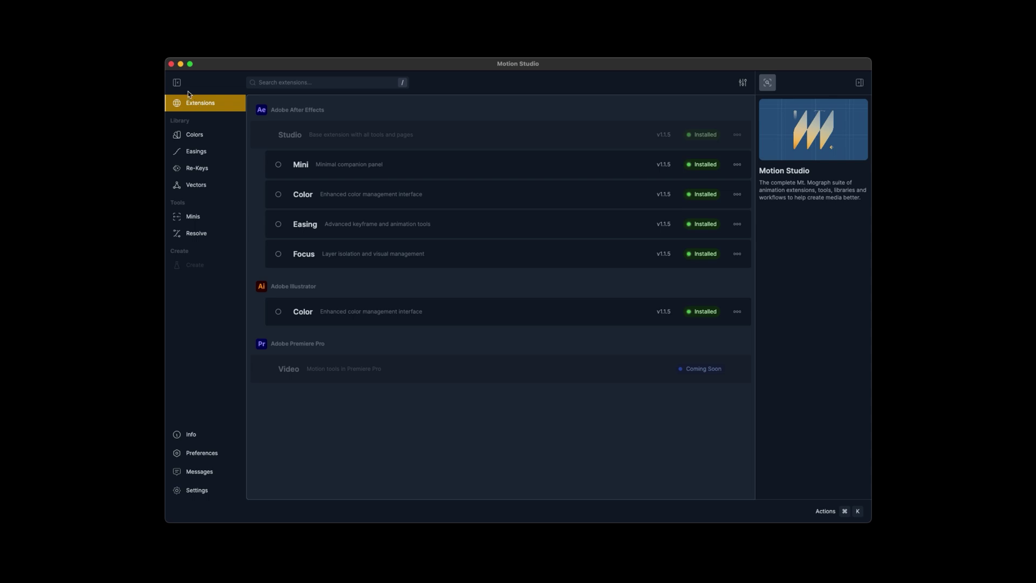
left_click(176, 82)
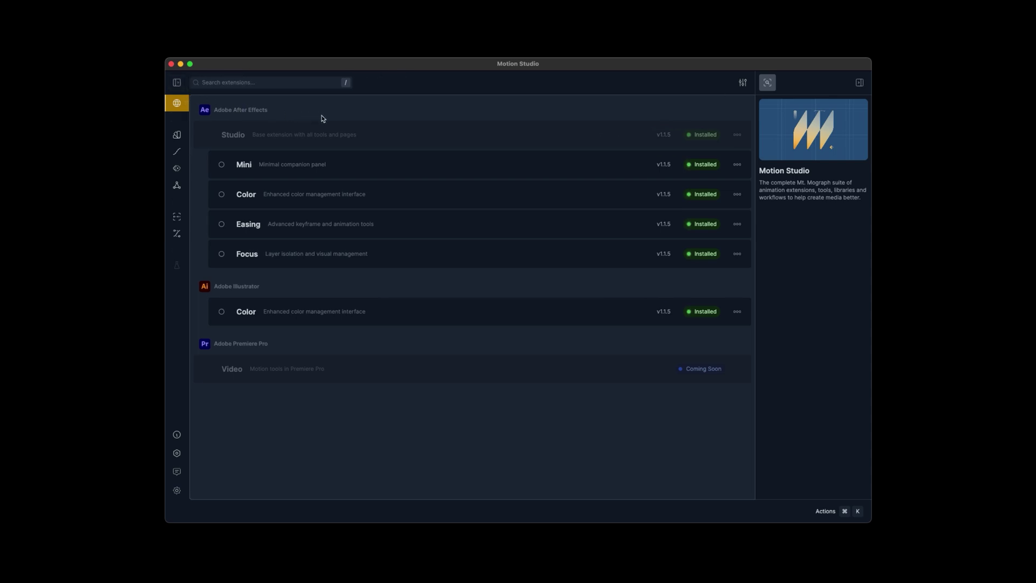
left_click(183, 83)
In Settings, cycle the theme through dark, light and system, and toggle auto-shrink navigation.
left_click(199, 488)
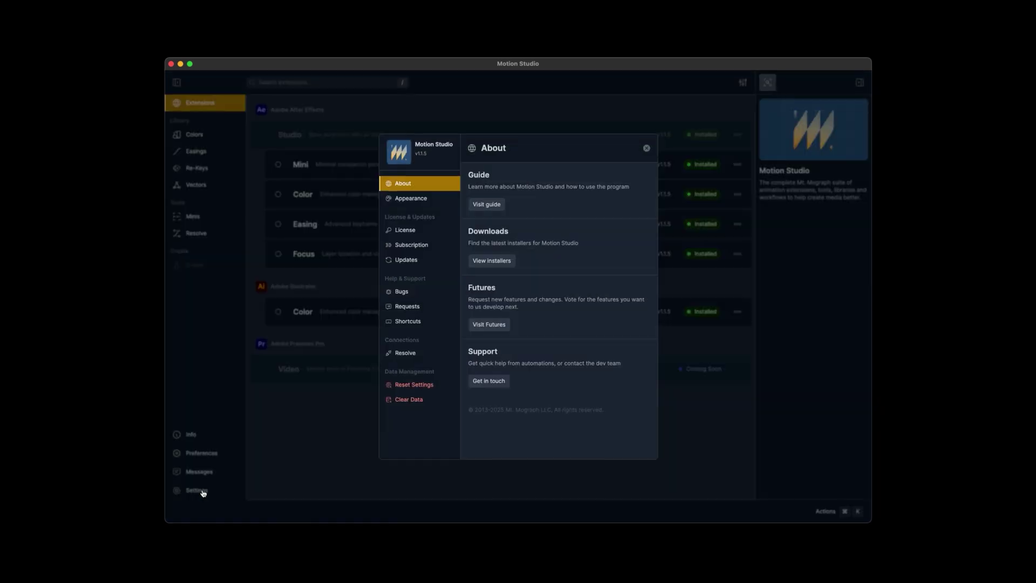
left_click(411, 187)
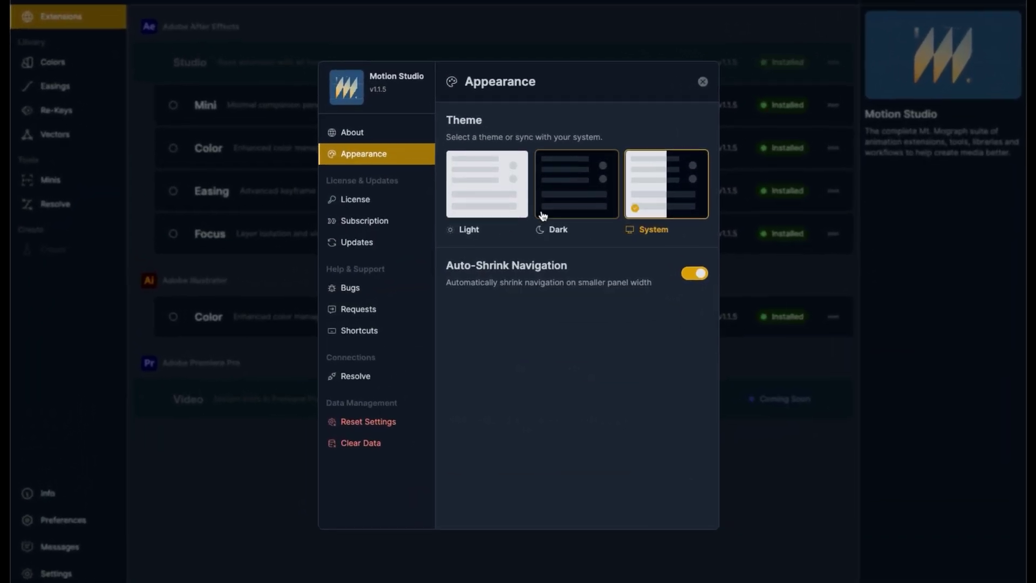
left_click(550, 204)
left_click(513, 203)
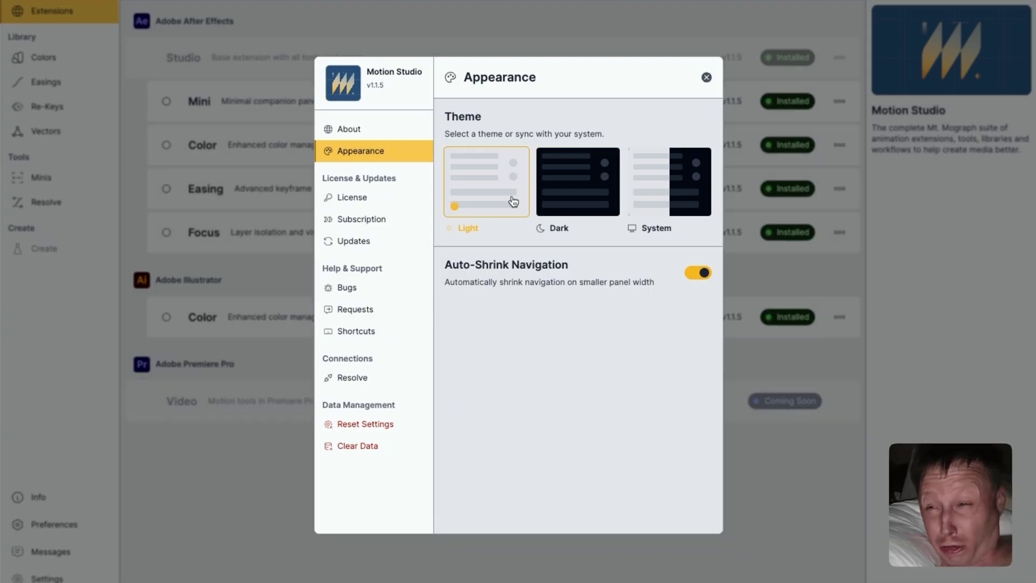
left_click(671, 203)
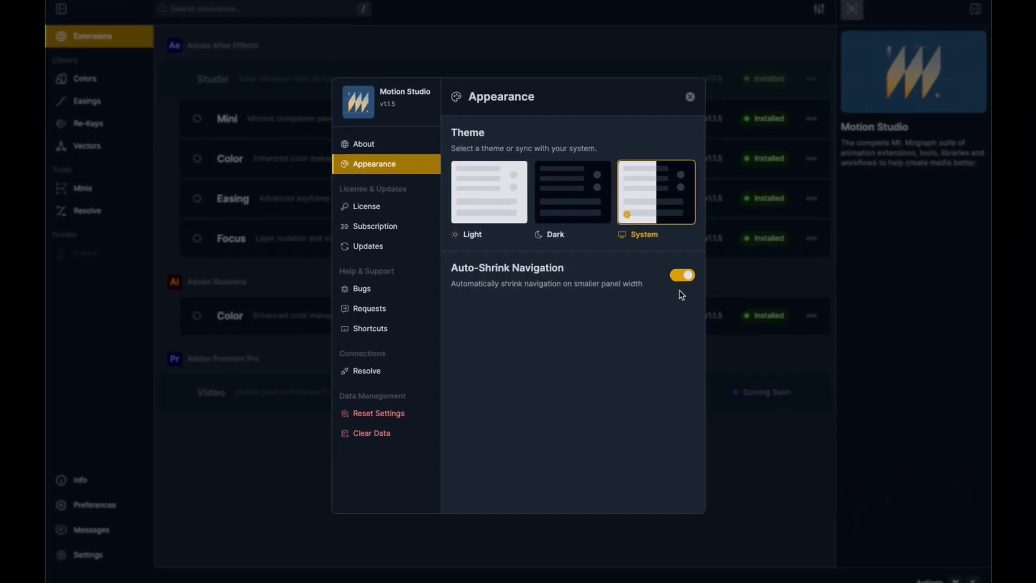
left_click(698, 275)
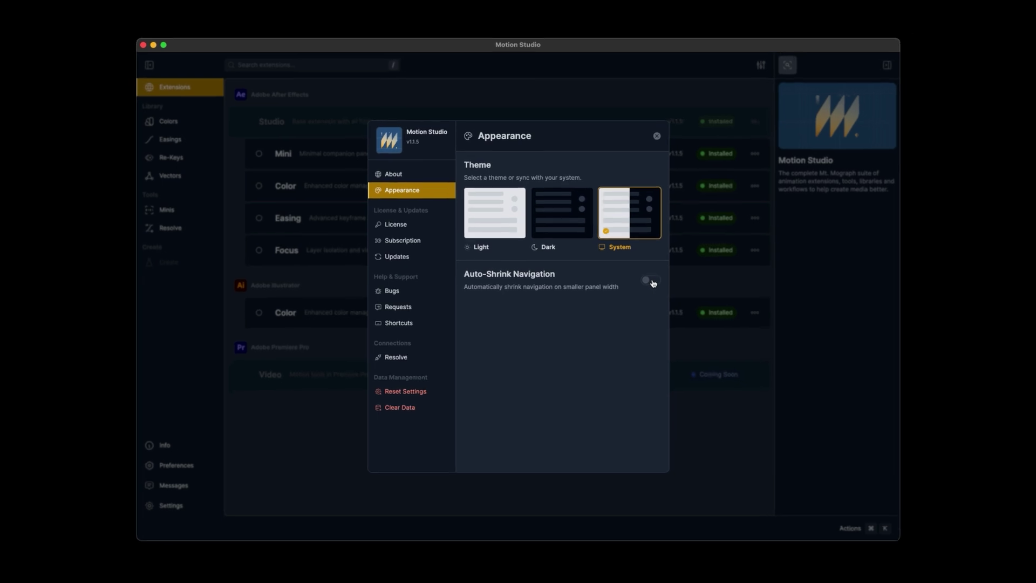
left_click(653, 282)
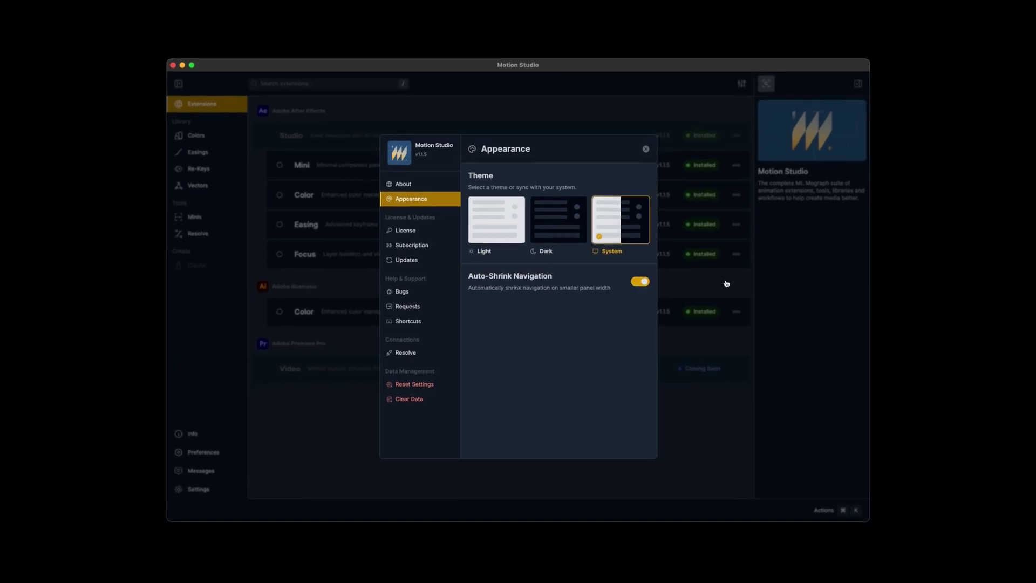
left_click(726, 283)
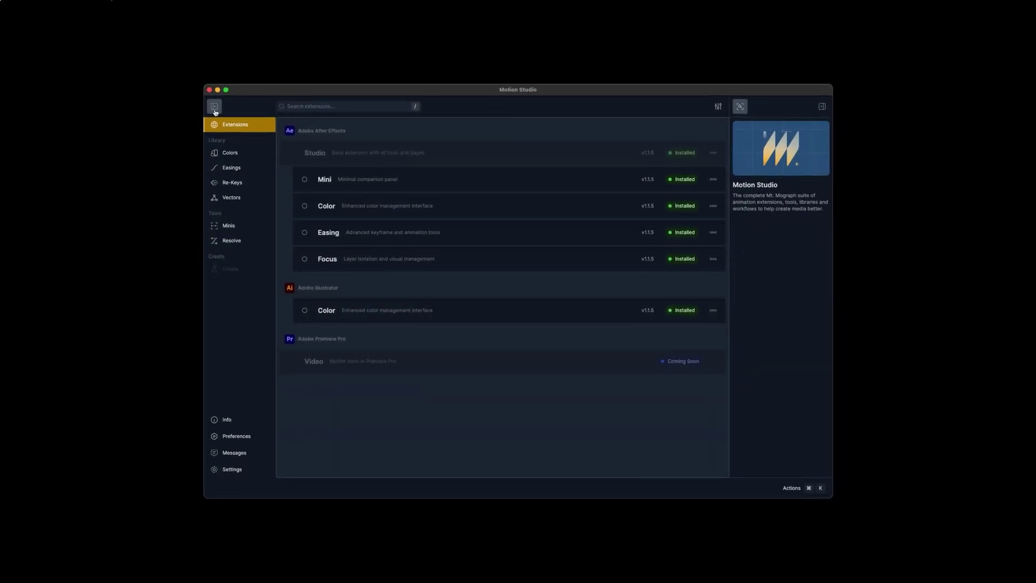
left_click(215, 110)
left_click(214, 110)
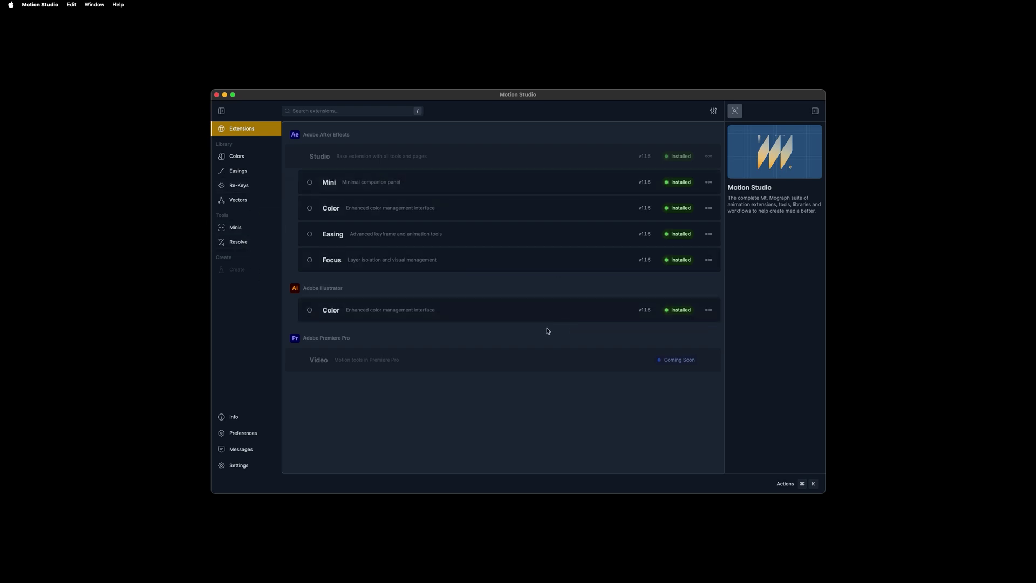
Open the Colors library and look inside the Original Colors folder.
left_click(256, 156)
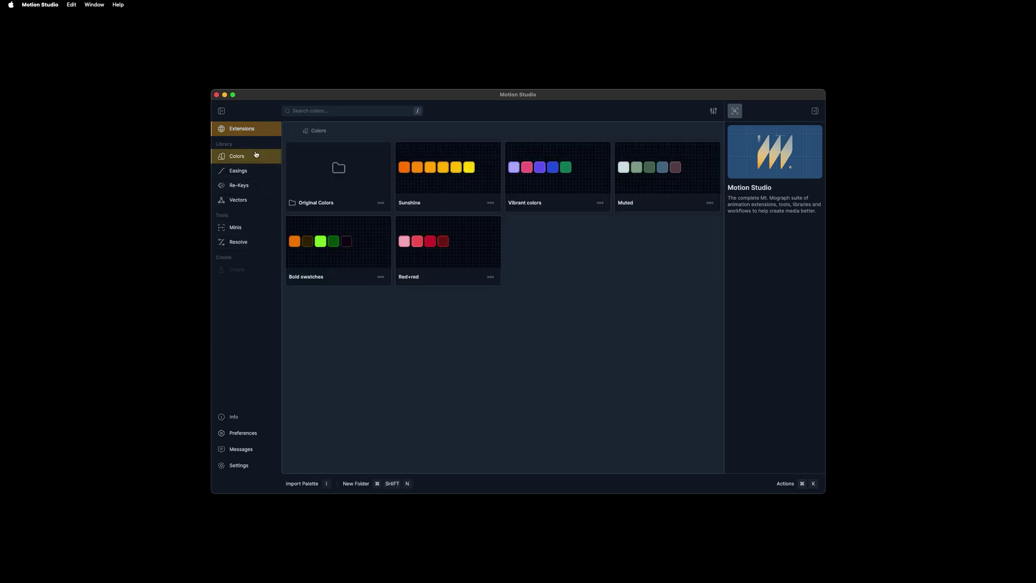
left_click(339, 189)
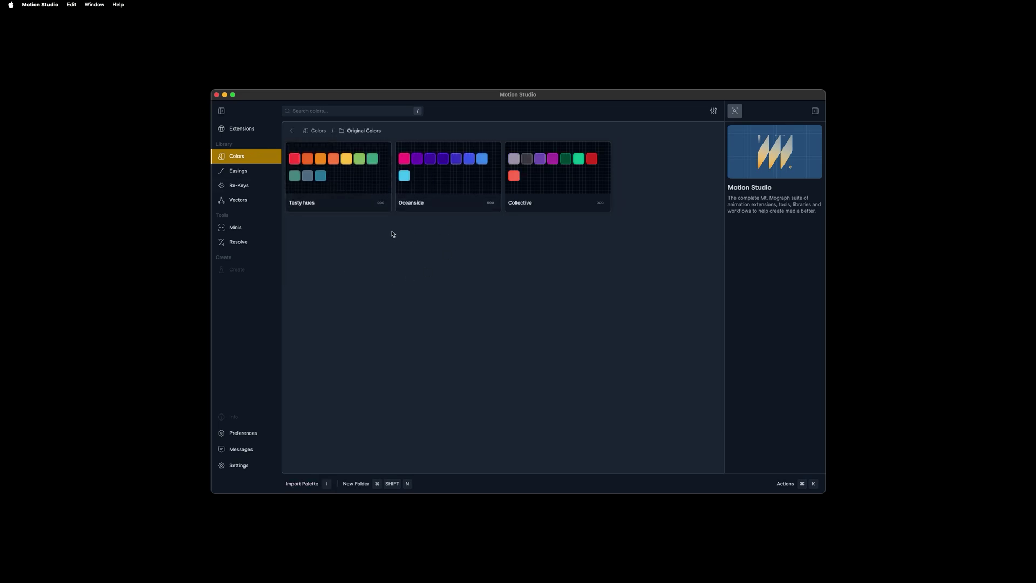
left_click(303, 133)
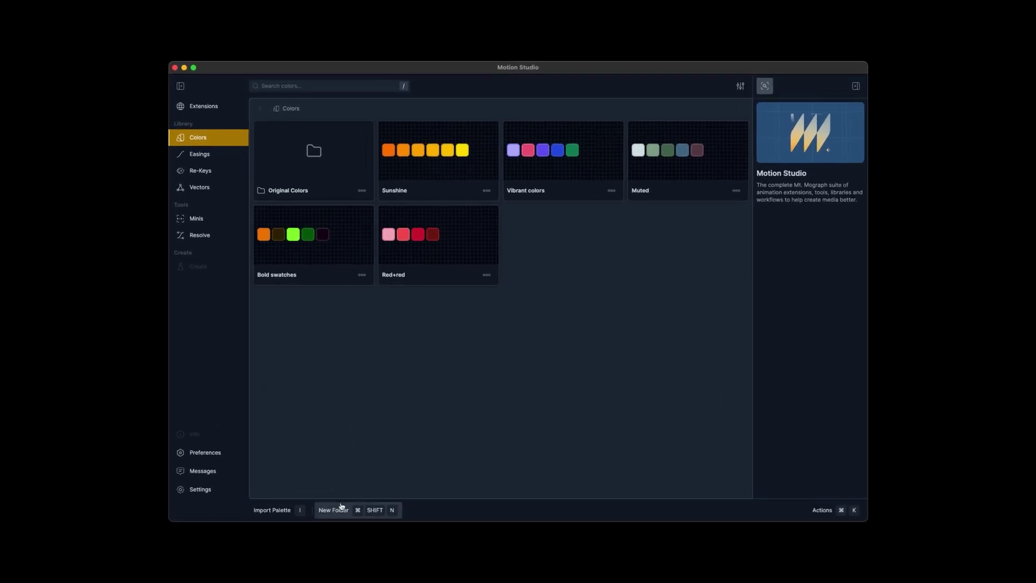
Create a folder named Sample Folder and drag the Sunshine and Vibrant colors palettes into it.
left_click(341, 510)
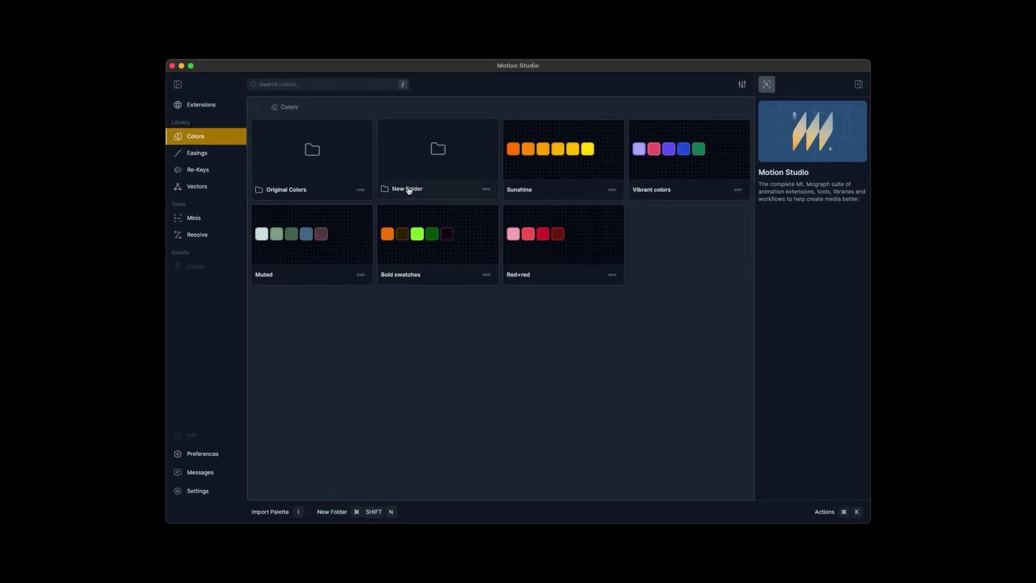
double_click(409, 189)
key("Return")
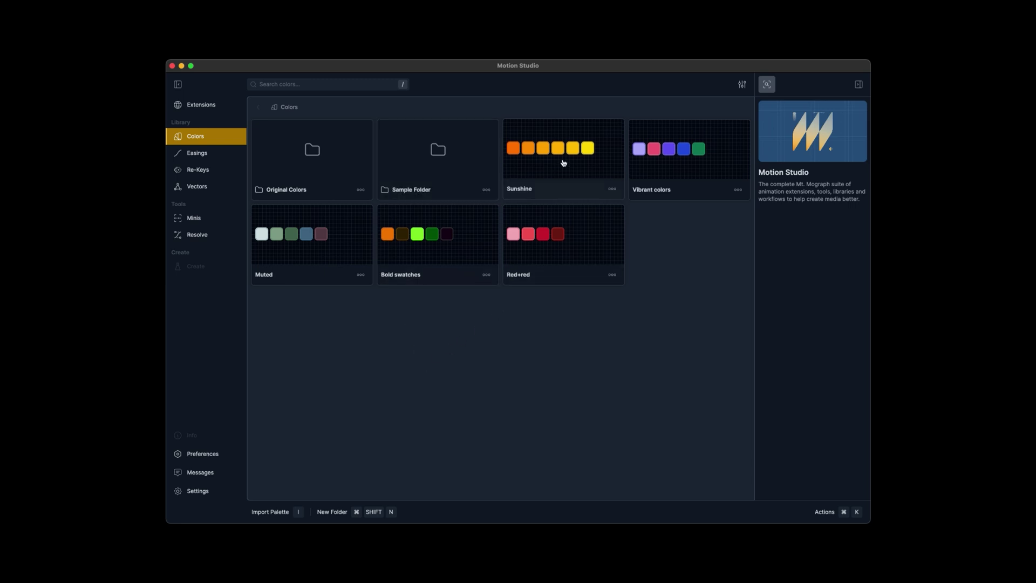
left_click_drag(562, 162, 448, 158)
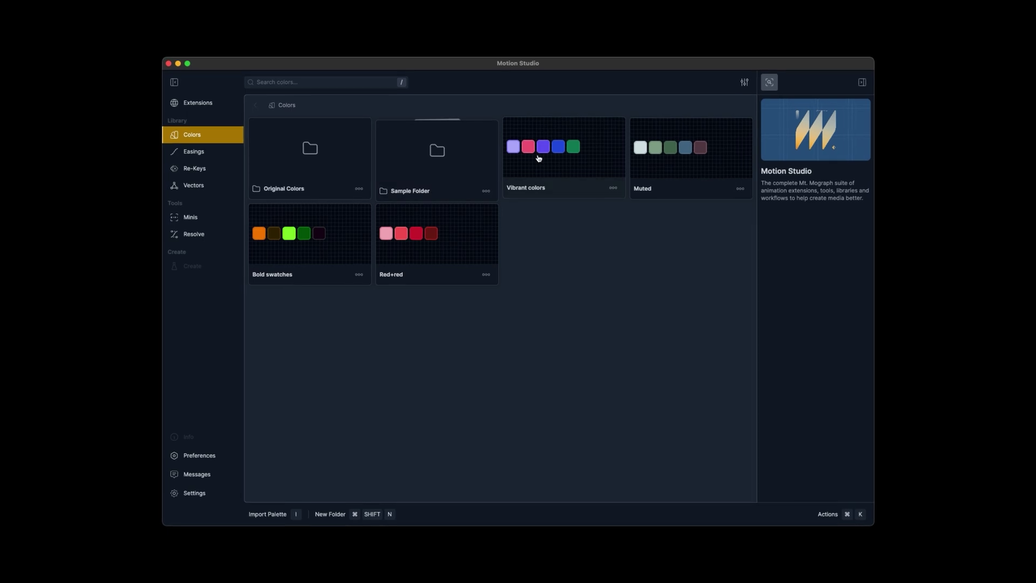
left_click_drag(537, 157, 431, 167)
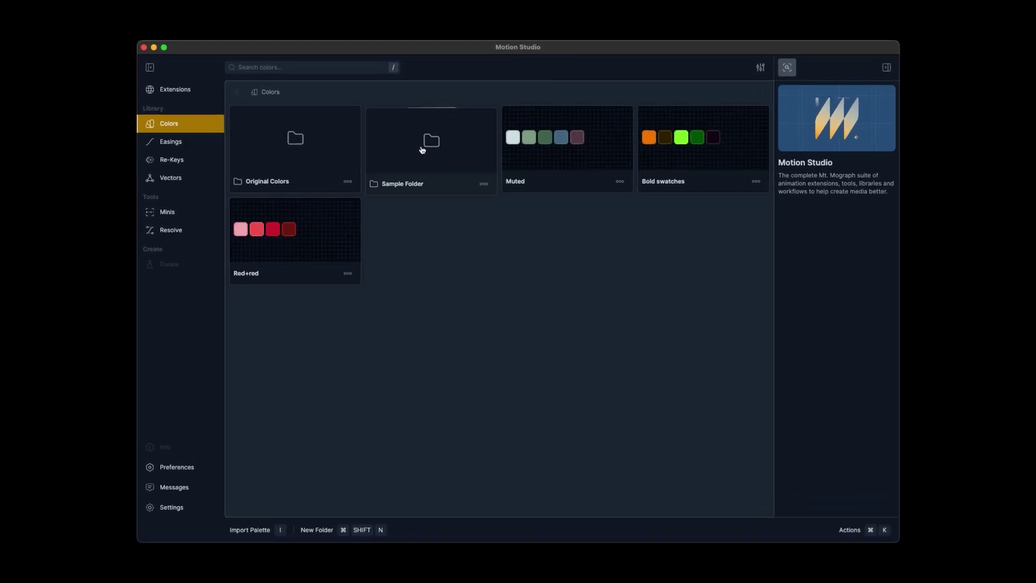
Give Sample Folder a custom icon chosen from a 'lab' icon search.
right_click(407, 175)
left_click(428, 203)
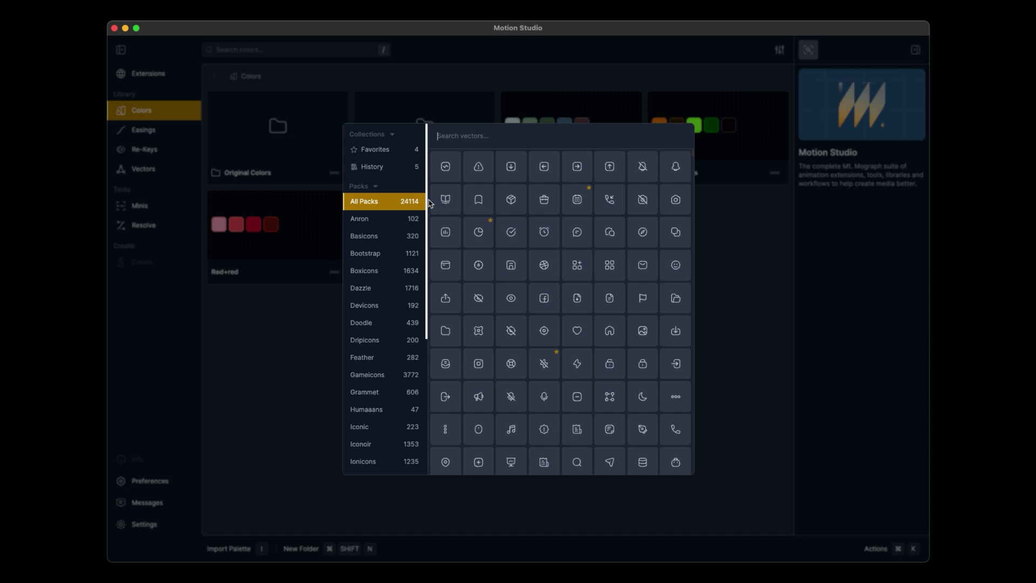
type("sampl")
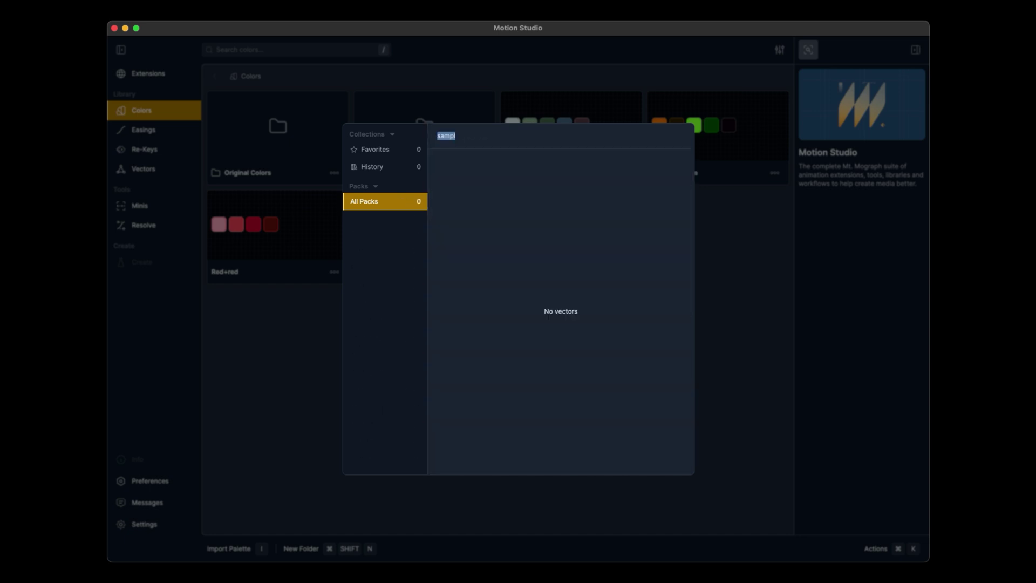
type("lab")
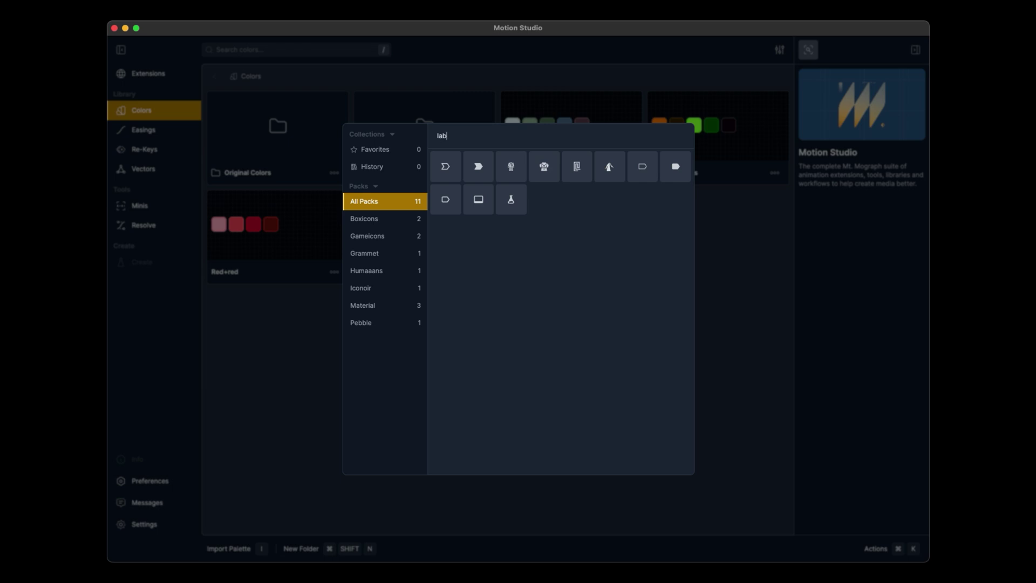
left_click(545, 167)
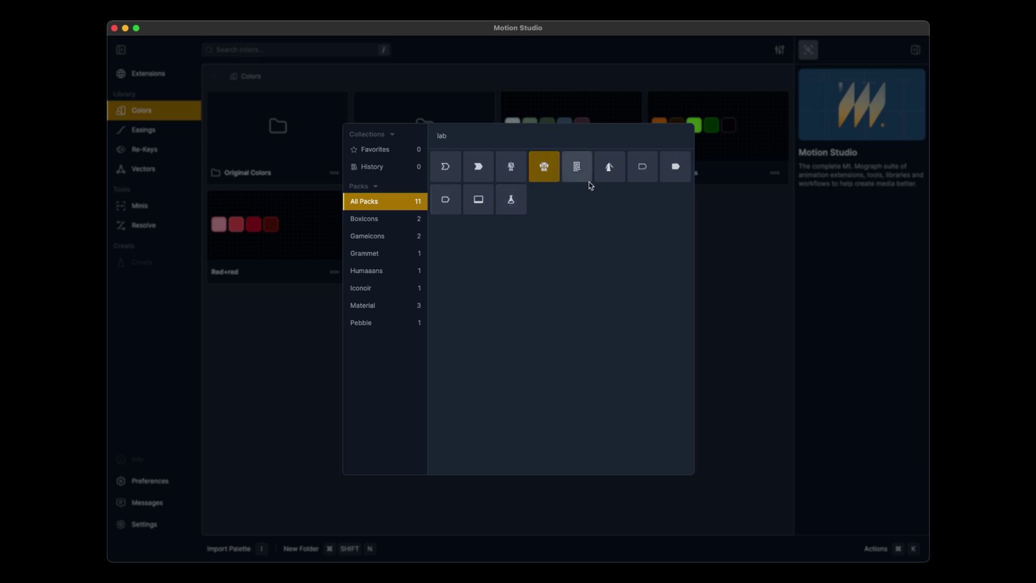
left_click(716, 240)
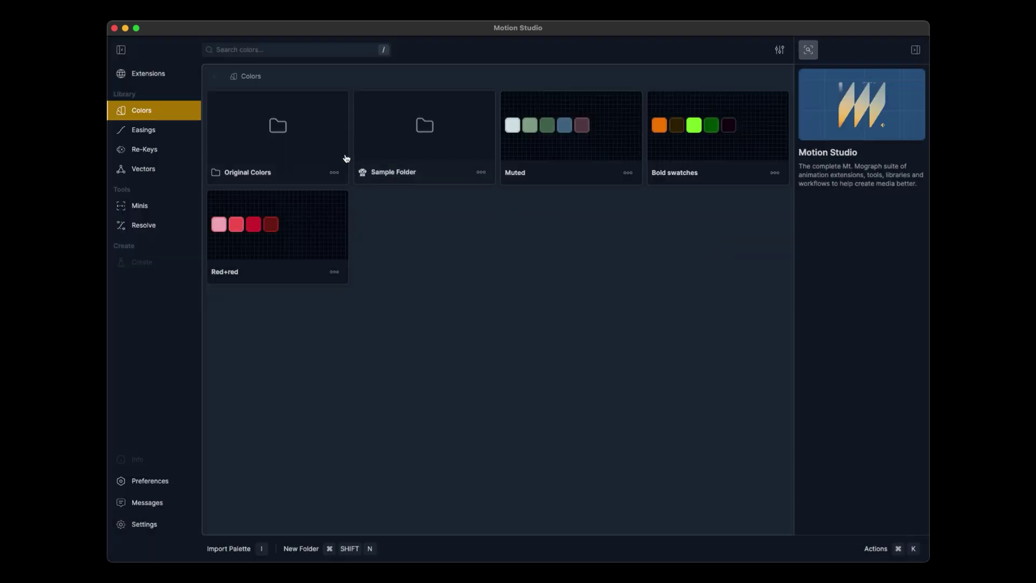
Set Sample Folder's colour to dark blue (1F283E) using the hue bar.
left_click(364, 176)
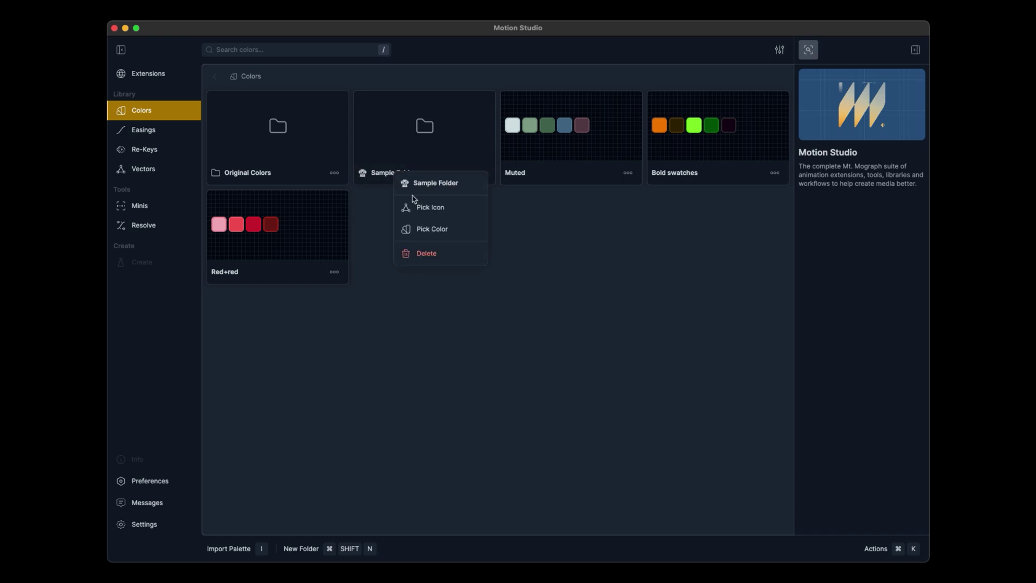
left_click(431, 228)
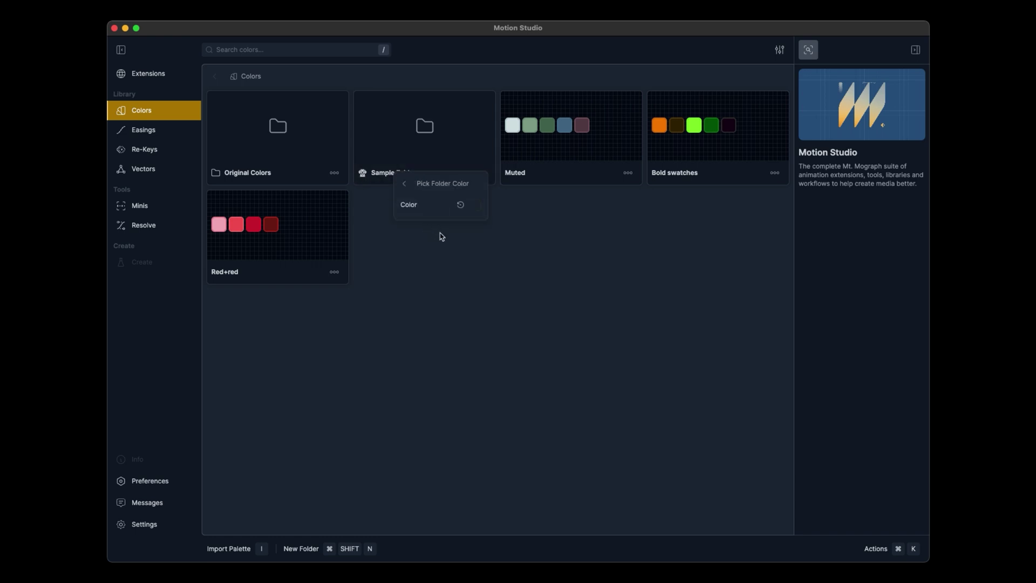
left_click(477, 206)
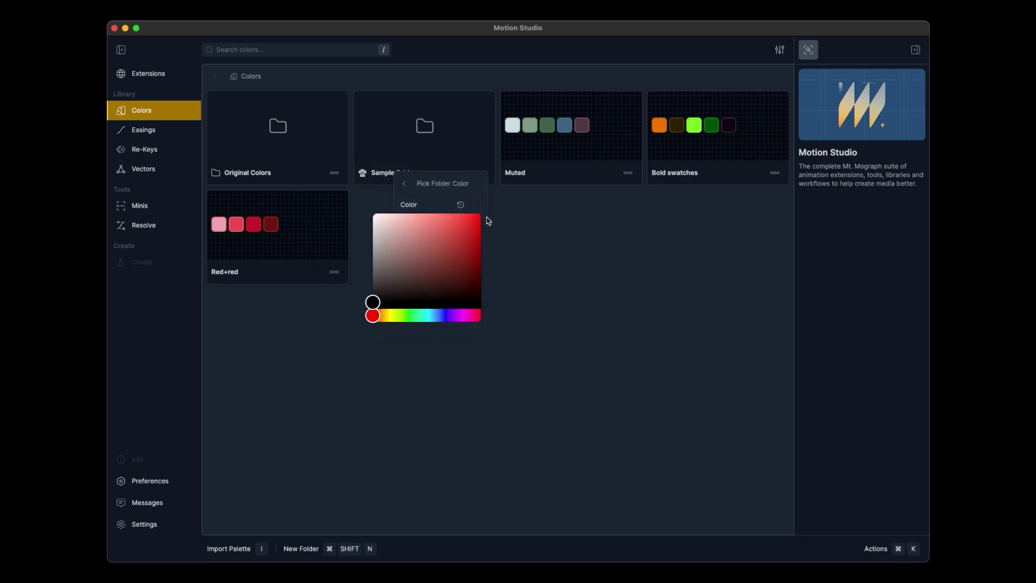
left_click(438, 317)
left_click_drag(465, 244, 426, 281)
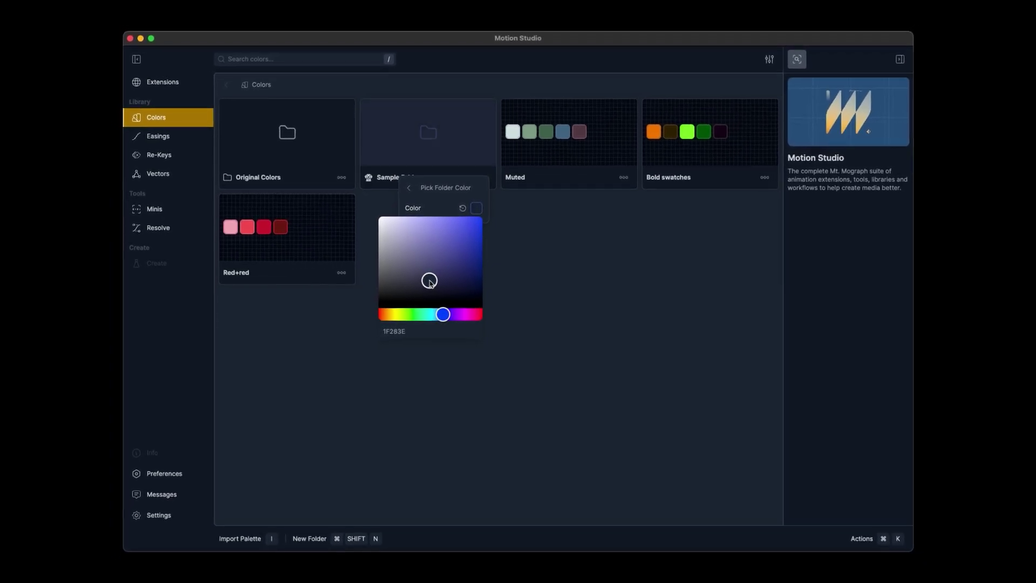
Move the Muted palette into Sample Folder, then create a Second Folder inside it.
left_click(581, 242)
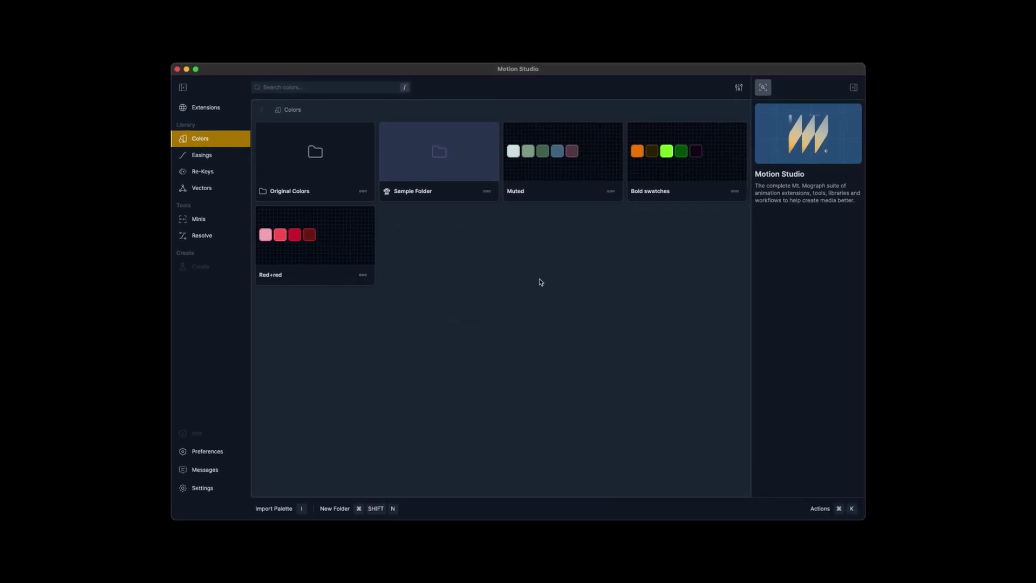
left_click_drag(536, 169, 400, 178)
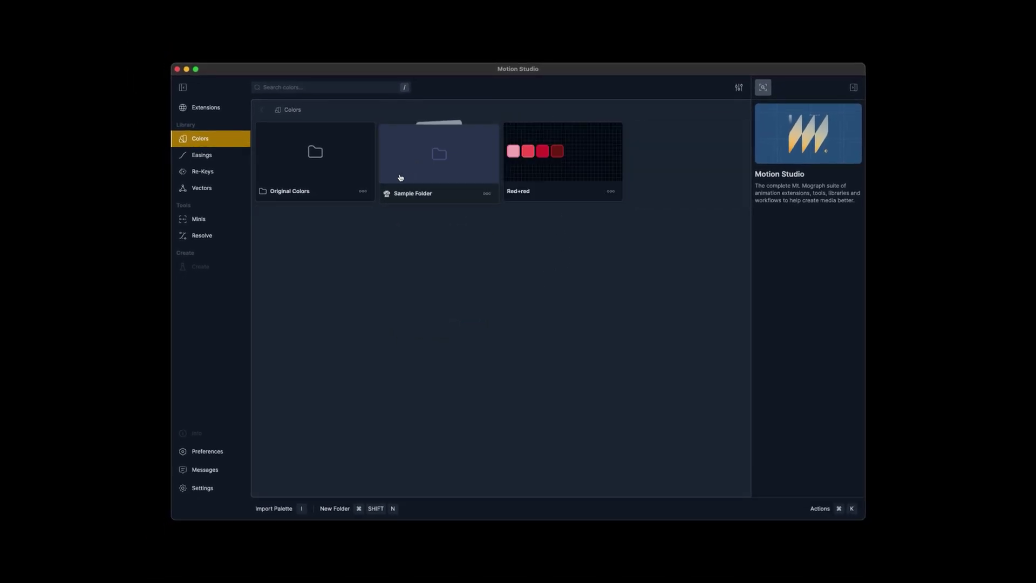
left_click(439, 174)
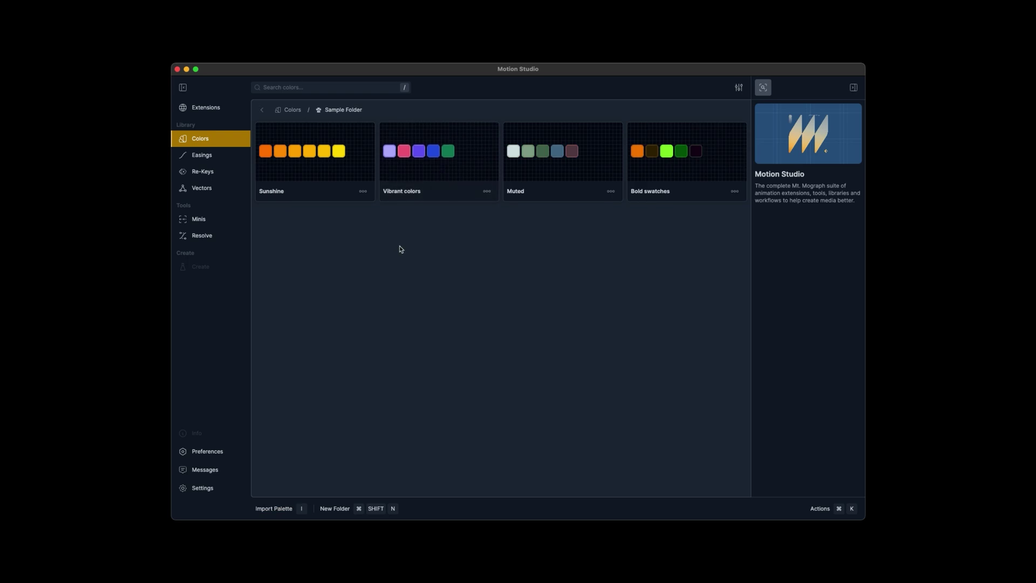
left_click(334, 508)
left_click(294, 191)
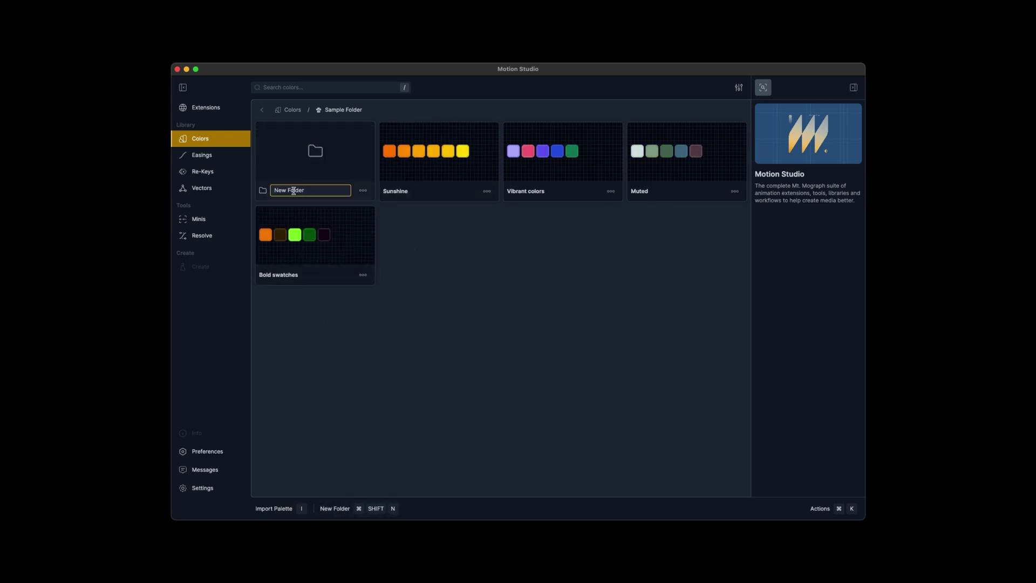
type("Second Folder")
key("Return")
Move Sunshine and Vibrant colors into Second Folder and give it a new icon.
left_click_drag(431, 162, 334, 170)
left_click_drag(411, 170, 316, 170)
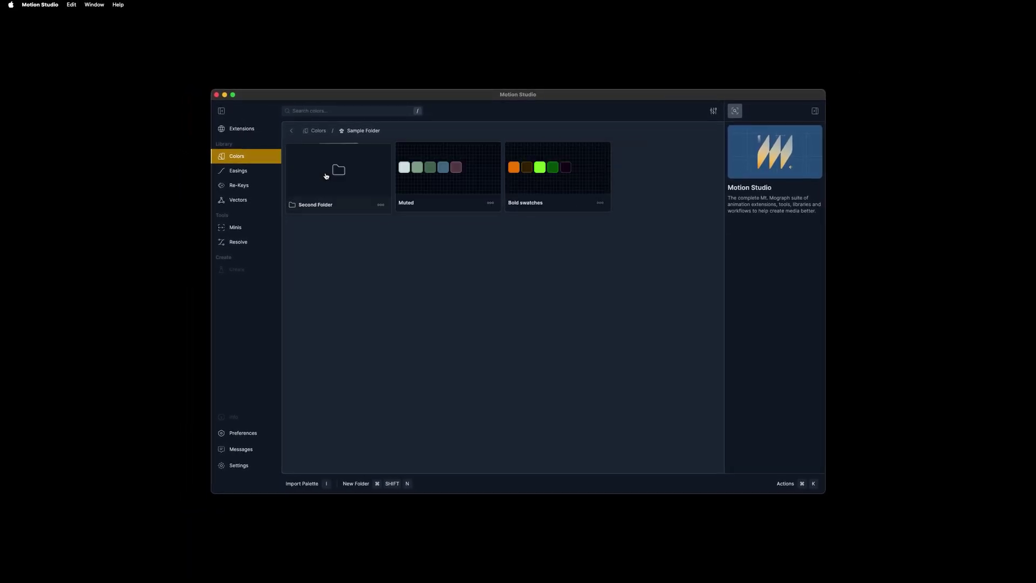
right_click(325, 177)
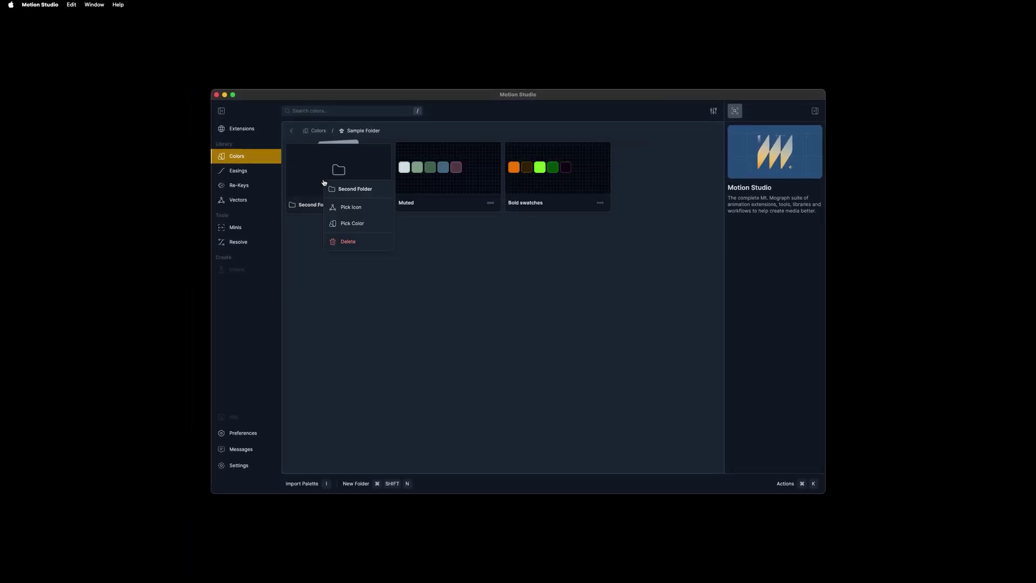
left_click(344, 207)
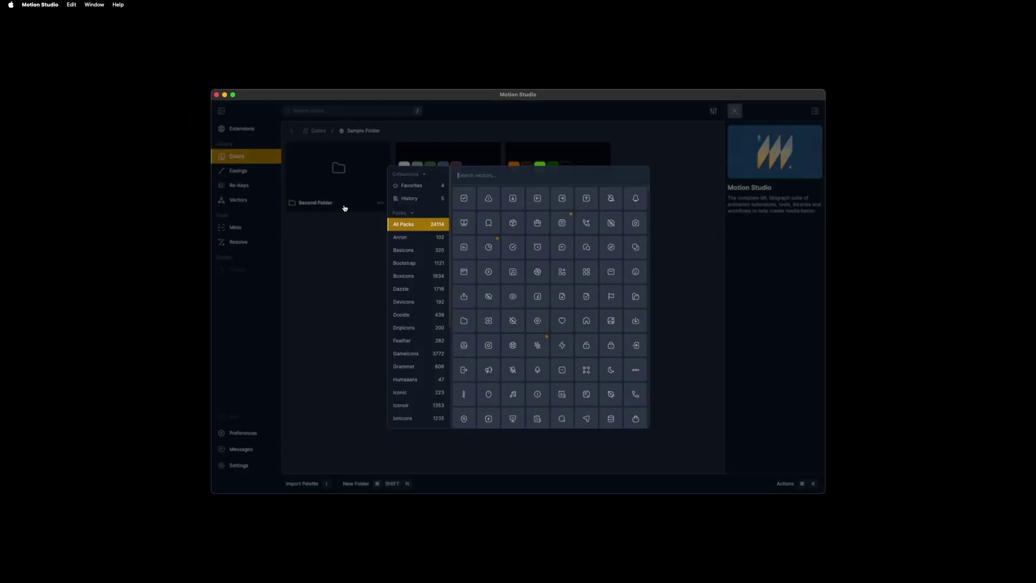
left_click(487, 198)
Tint Second Folder red and return to the top level of Colors.
right_click(326, 188)
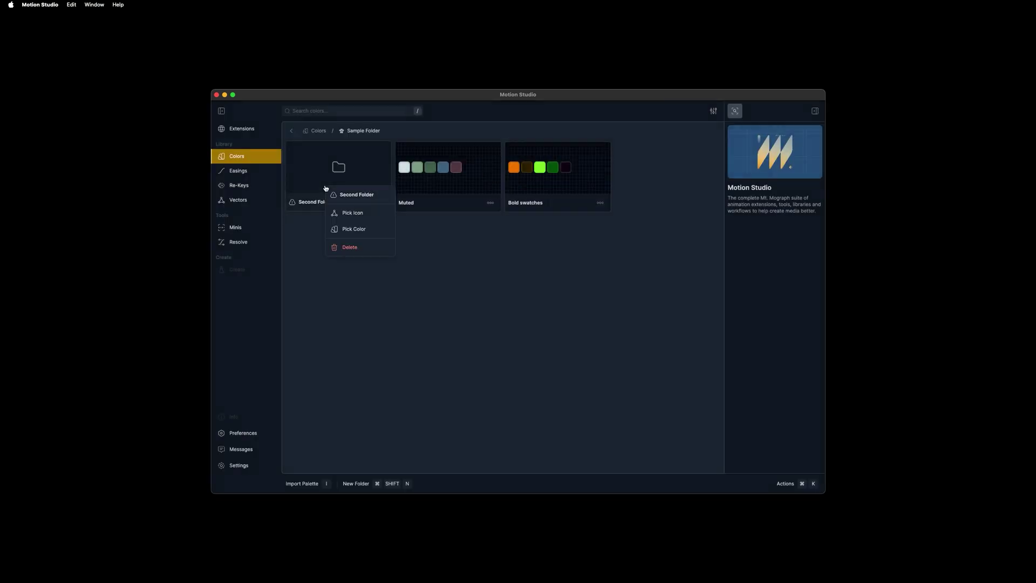
left_click(348, 229)
left_click(390, 214)
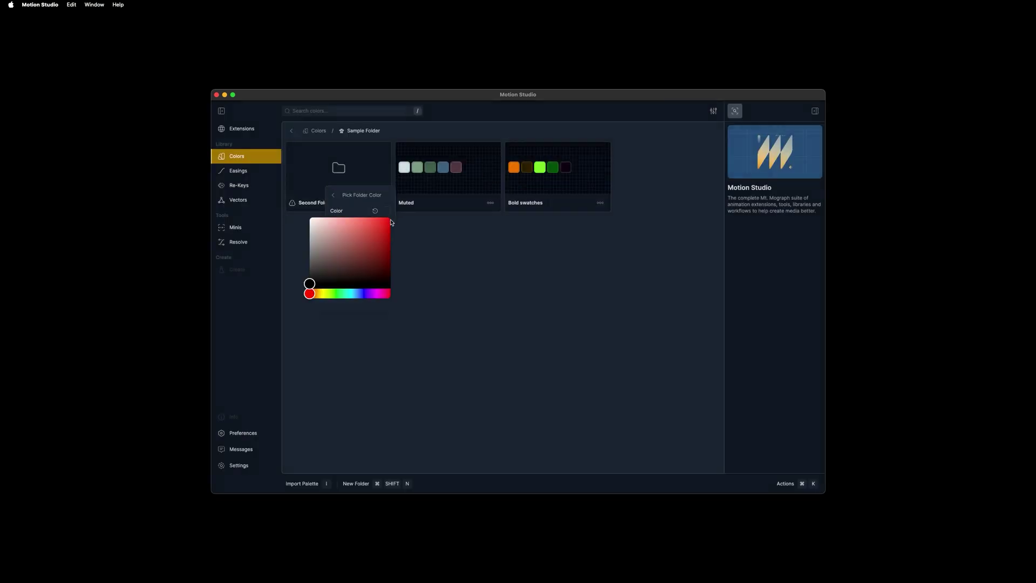
left_click(381, 223)
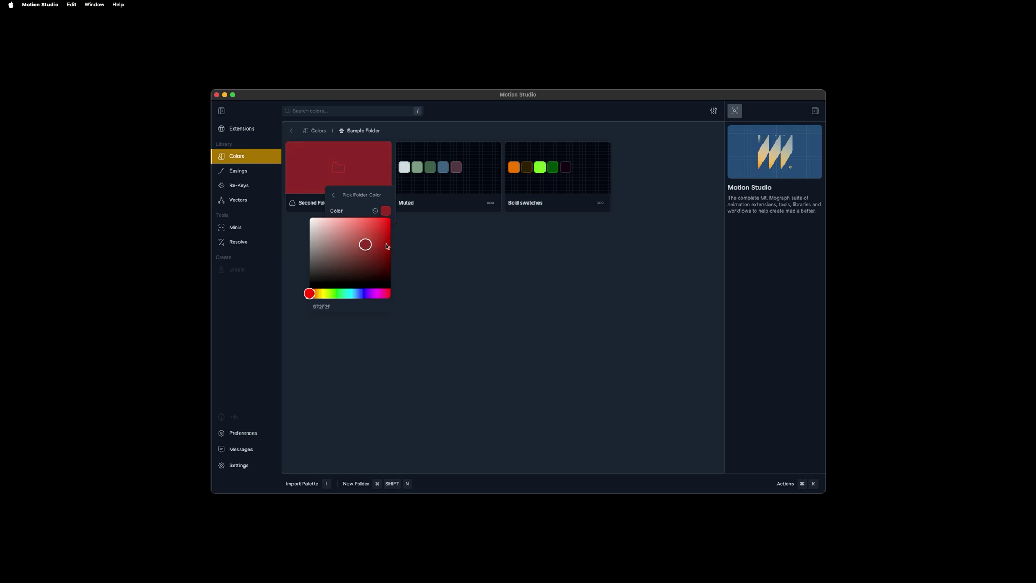
left_click(433, 254)
left_click(317, 131)
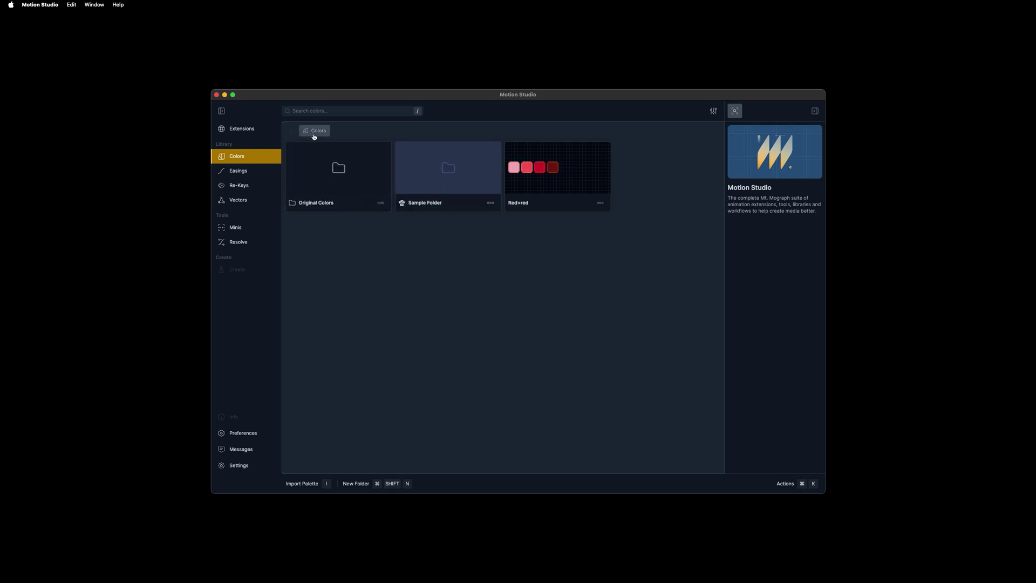
Check the contents of Original Colors, Sample Folder and Second Folder.
double_click(319, 178)
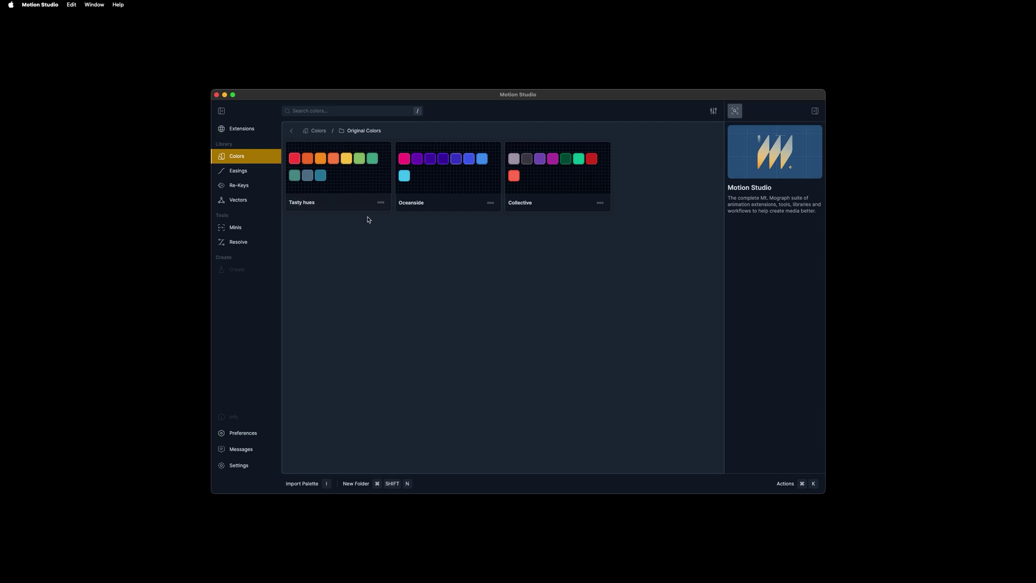
left_click(318, 131)
double_click(449, 172)
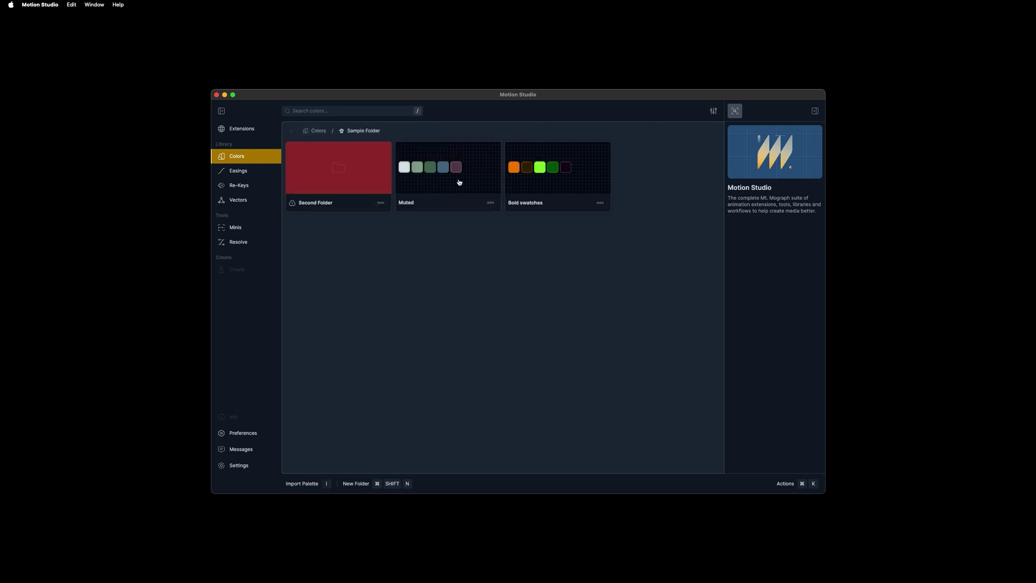
double_click(363, 177)
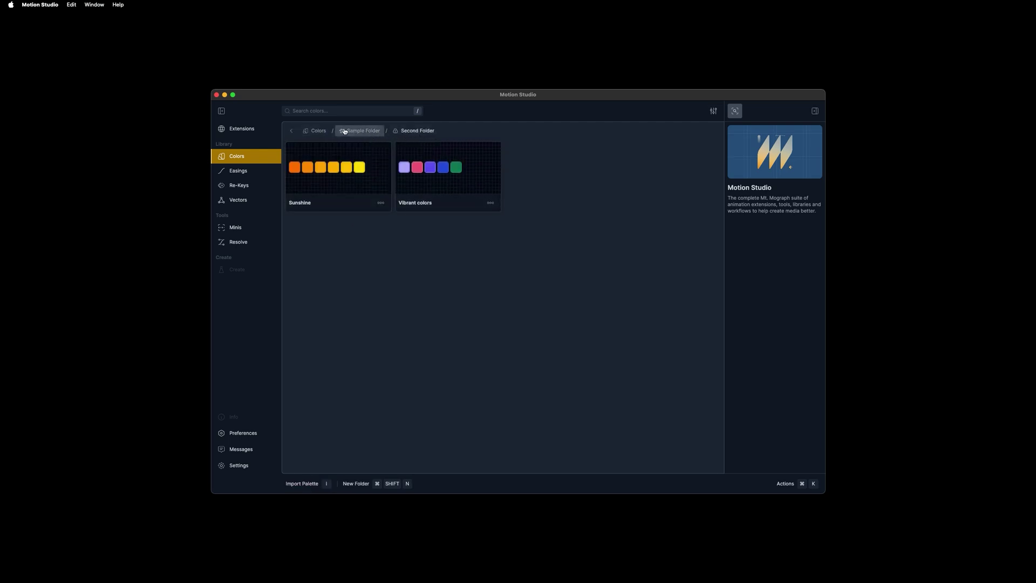
left_click(321, 133)
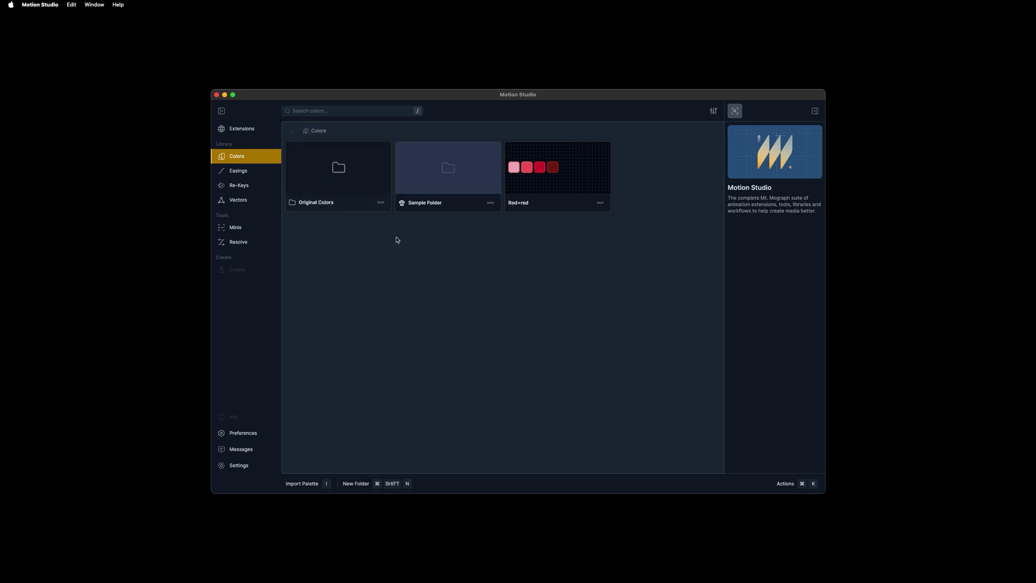
Move the Red+red palette into Sample Folder and add a new folder in Easings.
left_click_drag(540, 209, 440, 170)
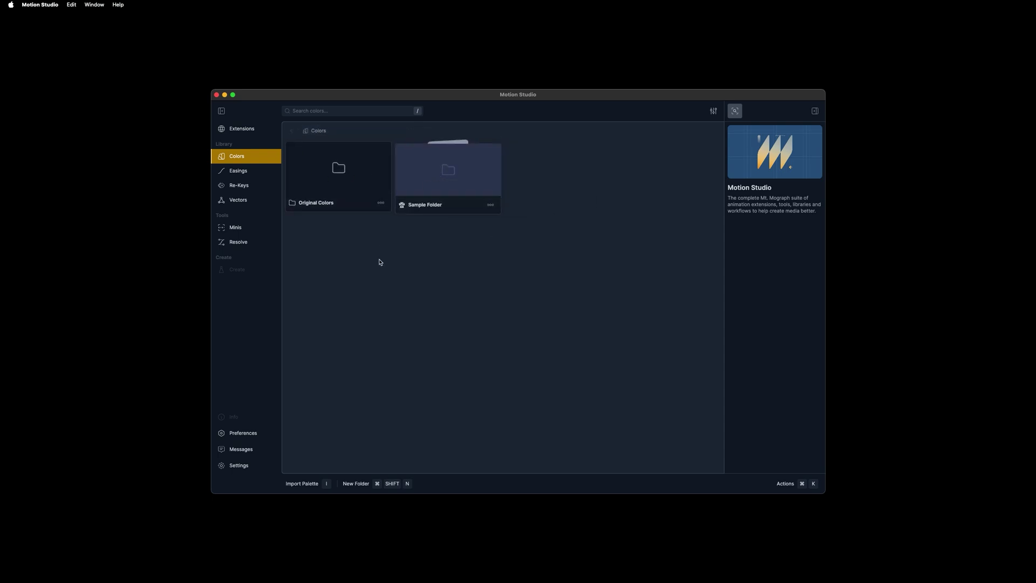
left_click(239, 171)
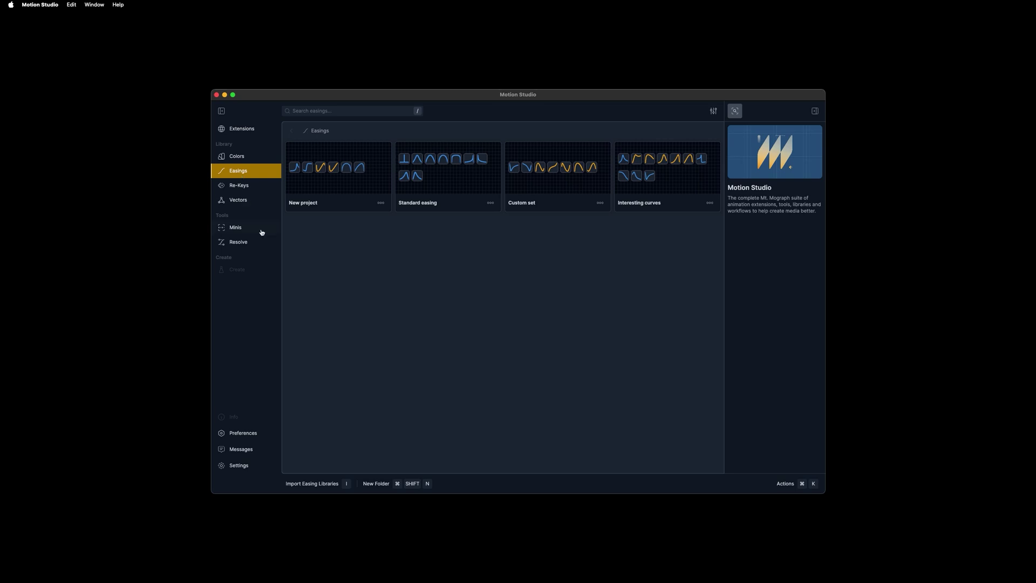
left_click(383, 485)
Name the new folder Ease Folder 01 and move New project and Standard easing into it.
double_click(316, 202)
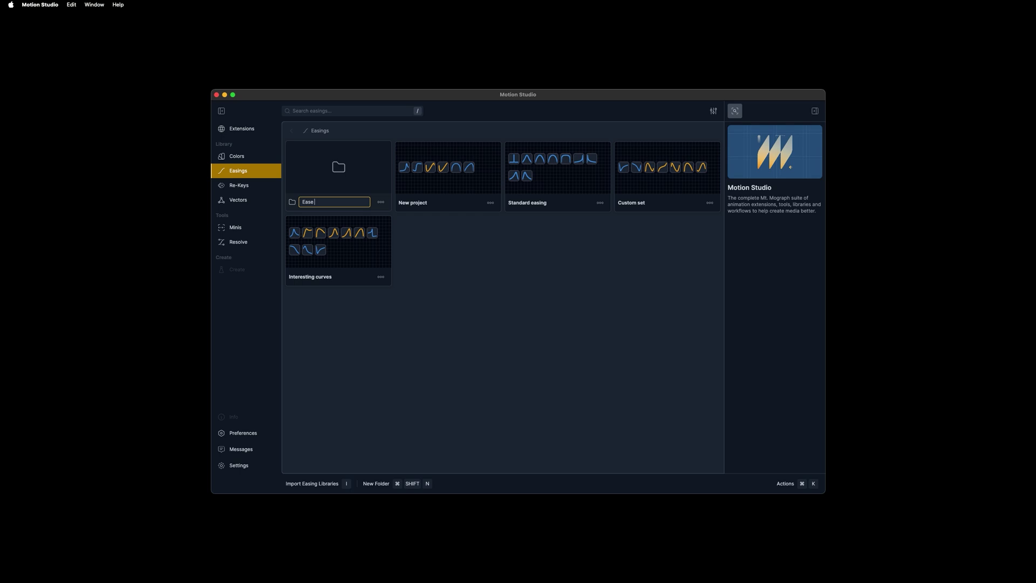
type("Ease Folder 01")
key("Return")
left_click_drag(454, 194, 340, 184)
left_click_drag(419, 180, 324, 184)
Give Ease Folder 01 the first icon from a 'graph' search.
right_click(324, 184)
left_click(346, 221)
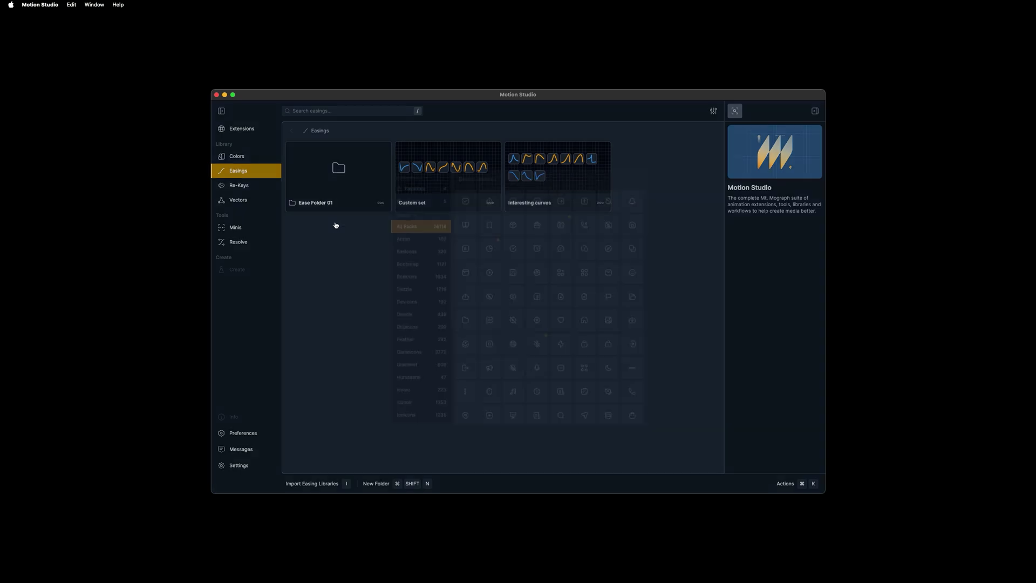
type("graph")
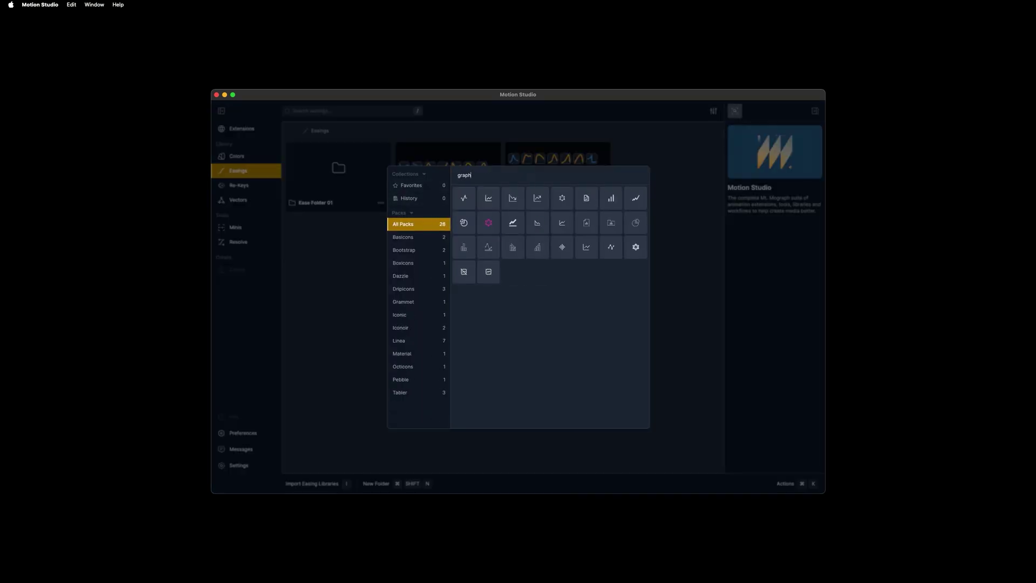
left_click(464, 198)
left_click(341, 246)
Tint Ease Folder 01 dark red (1F1C1C).
right_click(319, 209)
left_click(340, 244)
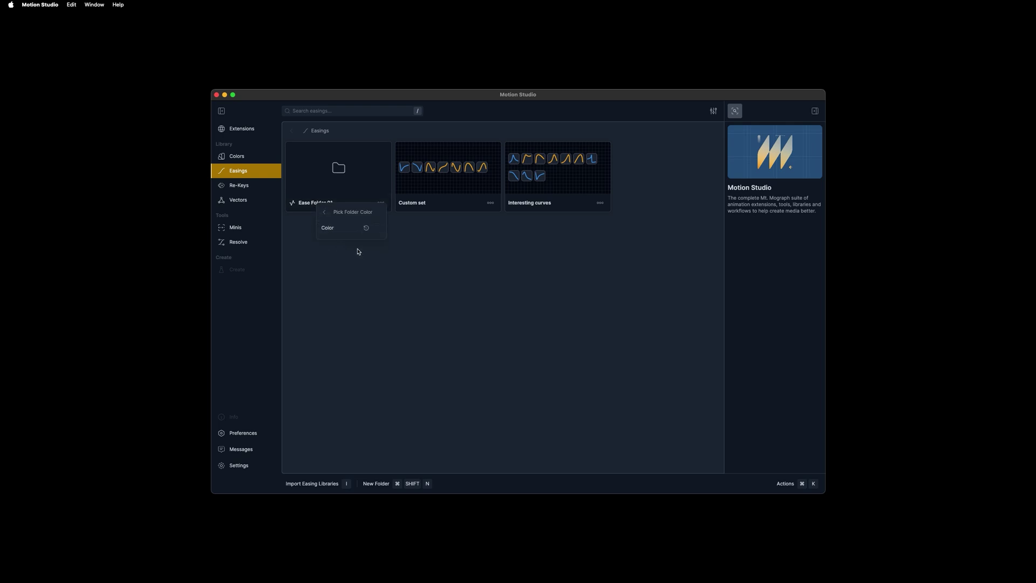
left_click(378, 230)
left_click_drag(314, 281, 308, 297)
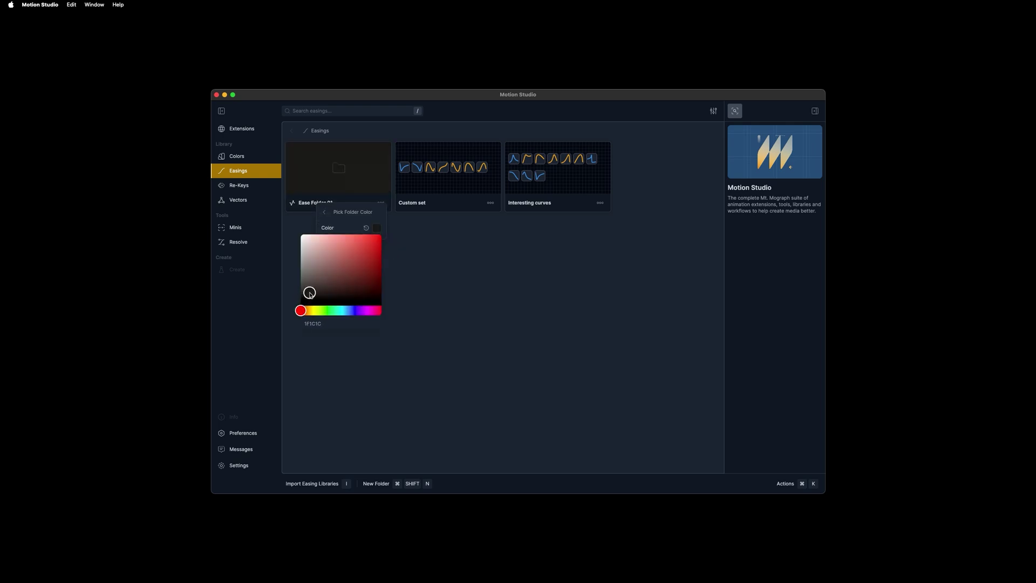
Create a new Re-Keys folder named Project 01.
left_click(194, 269)
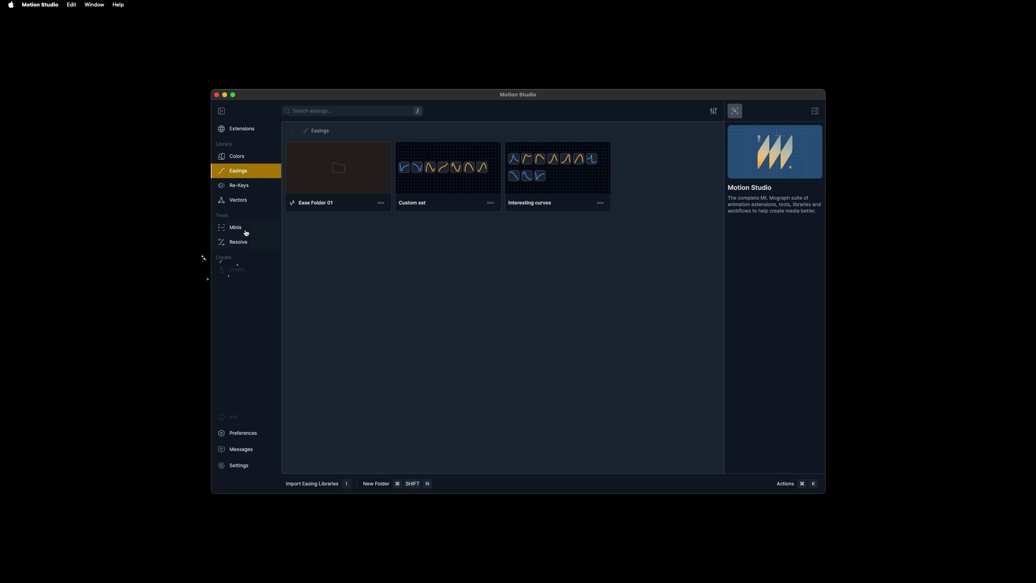
left_click(238, 185)
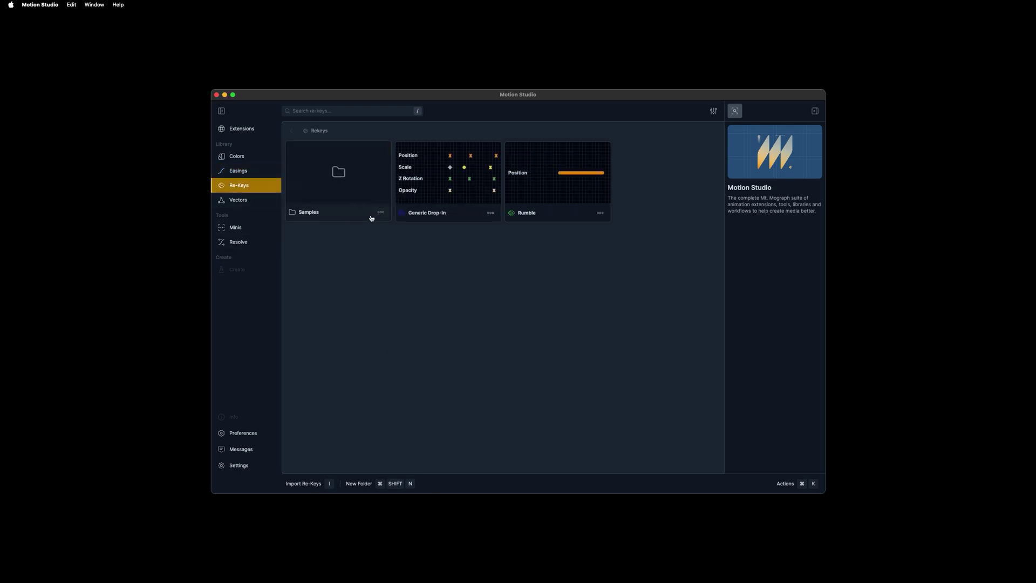
left_click(359, 483)
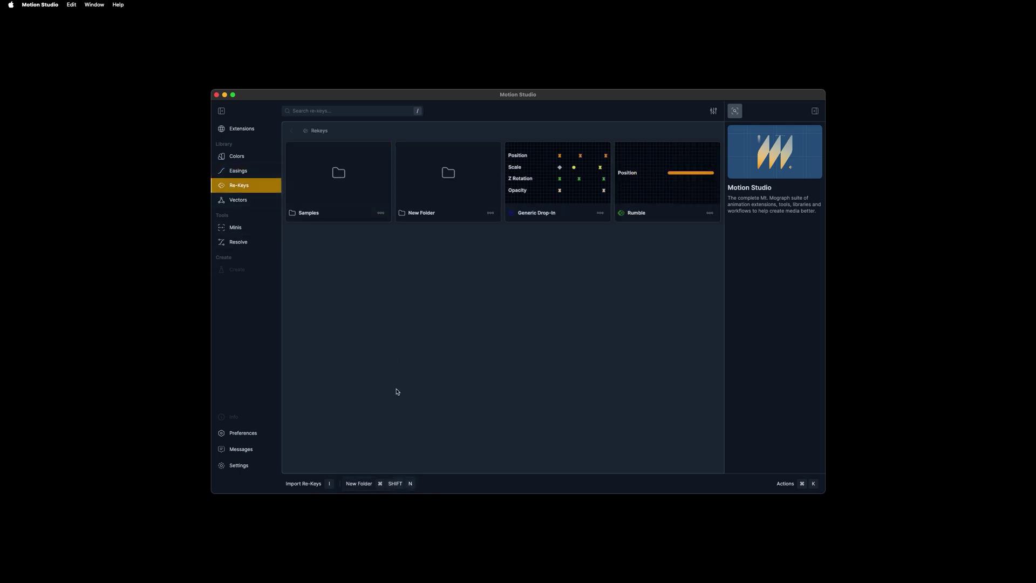
double_click(427, 214)
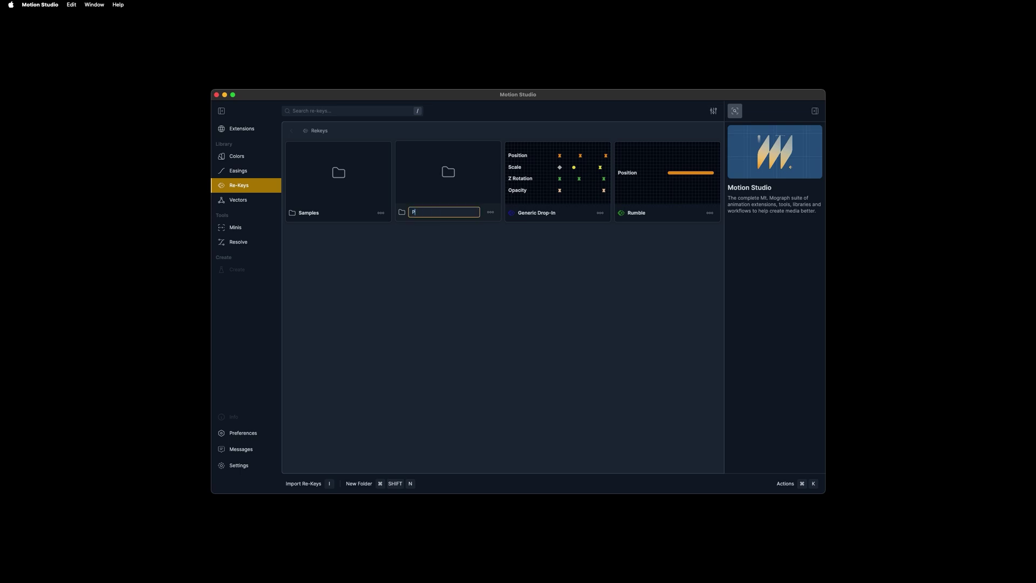
type("Project 01")
key("Return")
Move Generic Drop-In into Project 01 and start choosing an icon for it.
left_click_drag(524, 190, 439, 187)
right_click(436, 192)
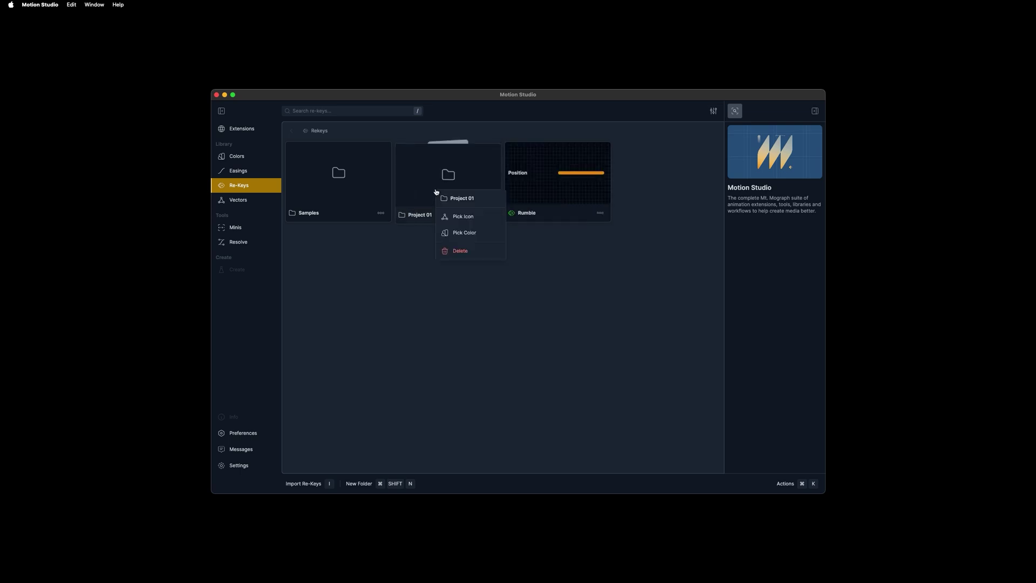
left_click(457, 216)
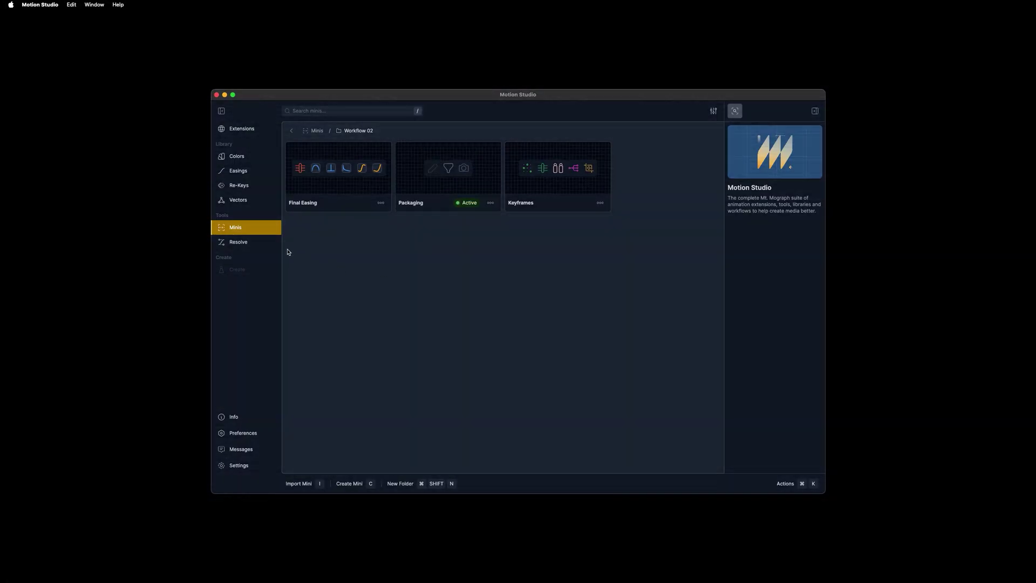
In the Vectors browser, view the Bootstrap, Devicons and Iconic icon packs.
left_click(238, 199)
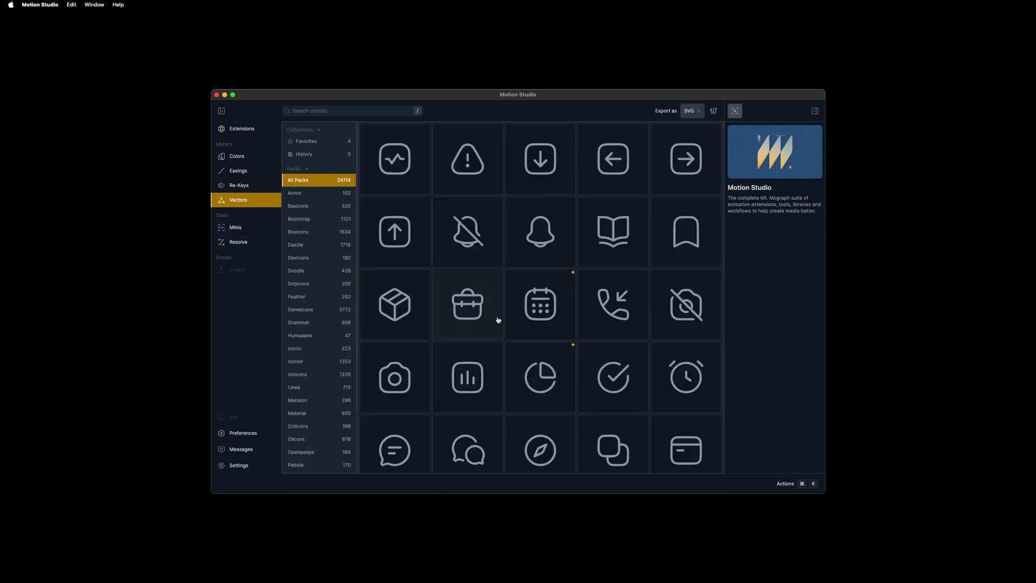
left_click(315, 221)
left_click(313, 258)
left_click(317, 349)
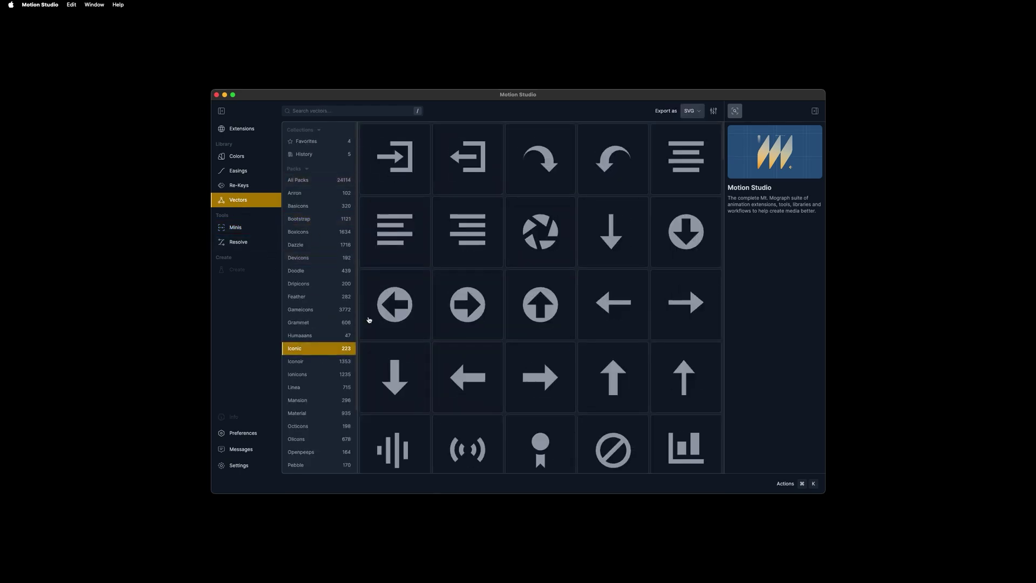
Search 'curs', filter through Bootstrap, Dazzle and Grammet, and drag out Grammet's cursor vector.
left_click(341, 110)
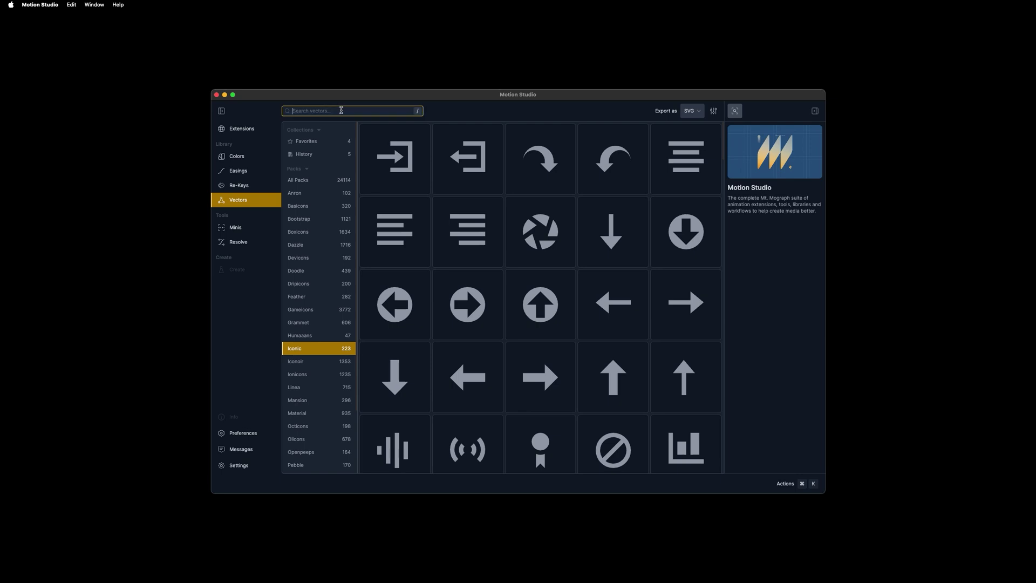
type("cursor")
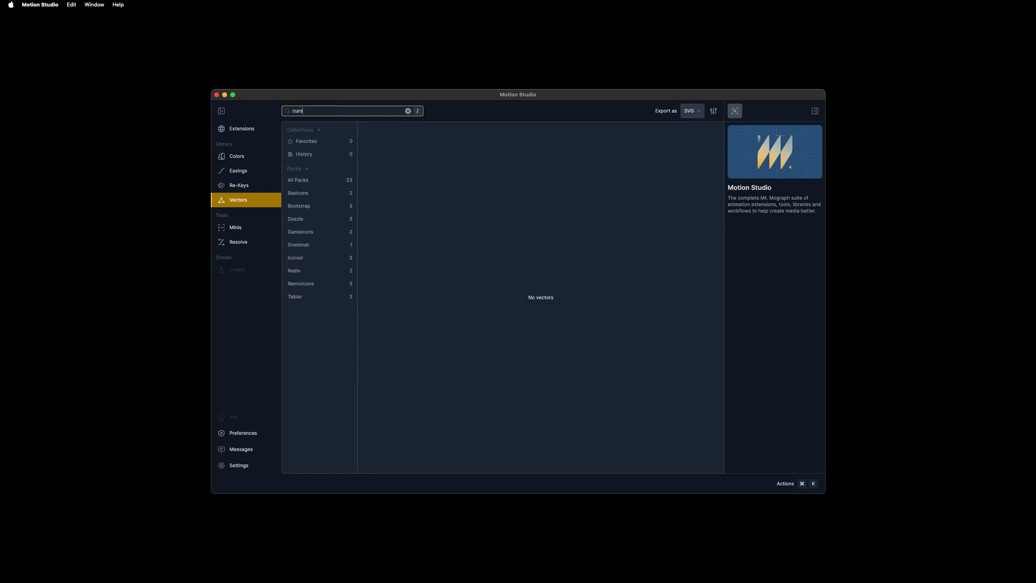
left_click(323, 179)
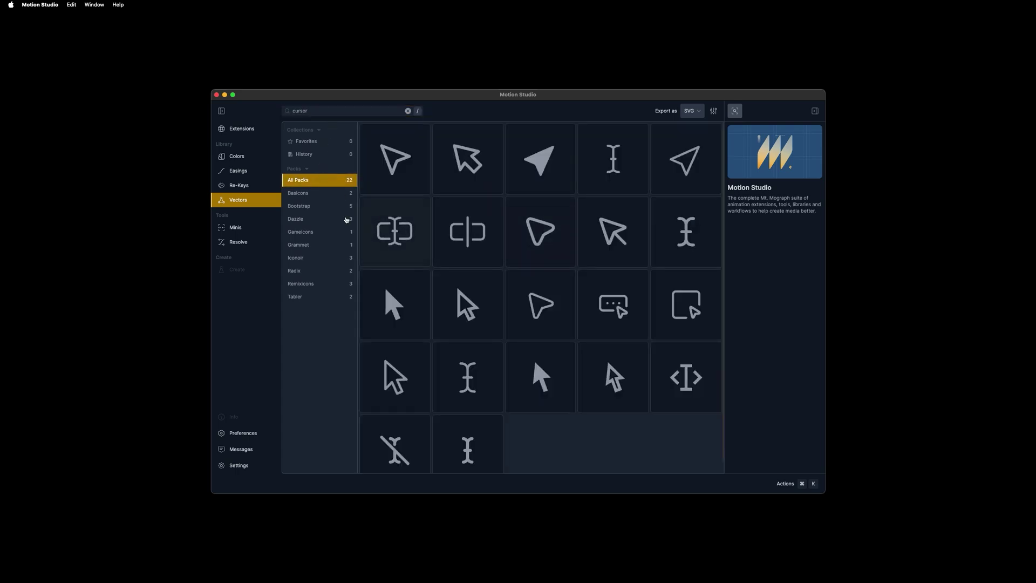
left_click(325, 207)
left_click(323, 219)
left_click(317, 246)
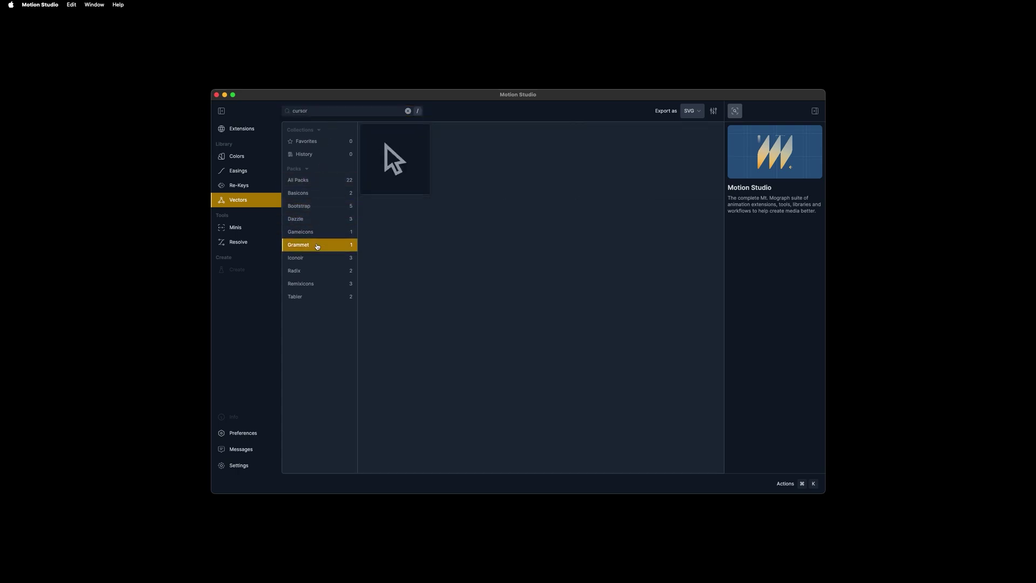
left_click_drag(413, 181, 435, 187)
Cycle the export format through PNG, JPG and HTML, then back to SVG.
left_click(693, 115)
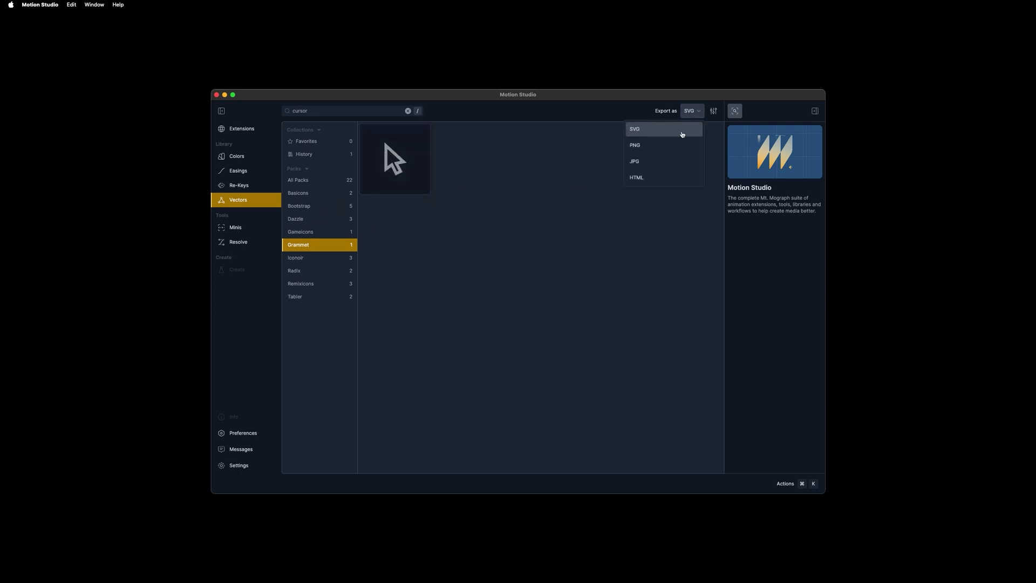
left_click(679, 140)
left_click(695, 117)
left_click(678, 160)
left_click(693, 111)
left_click(678, 177)
left_click(691, 112)
left_click(692, 130)
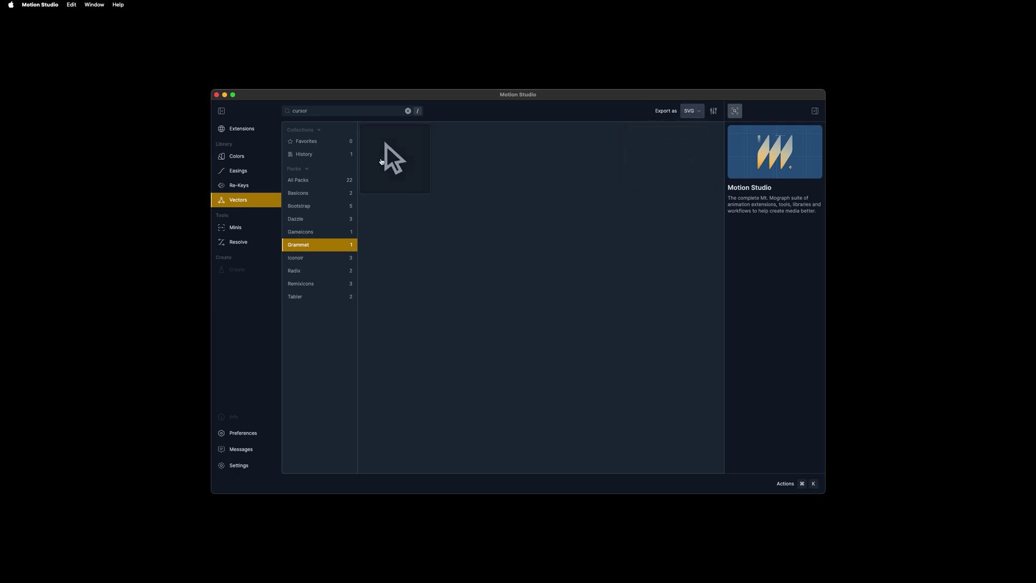
Select the Cursor vector and view the default export settings without saving.
left_click(401, 167)
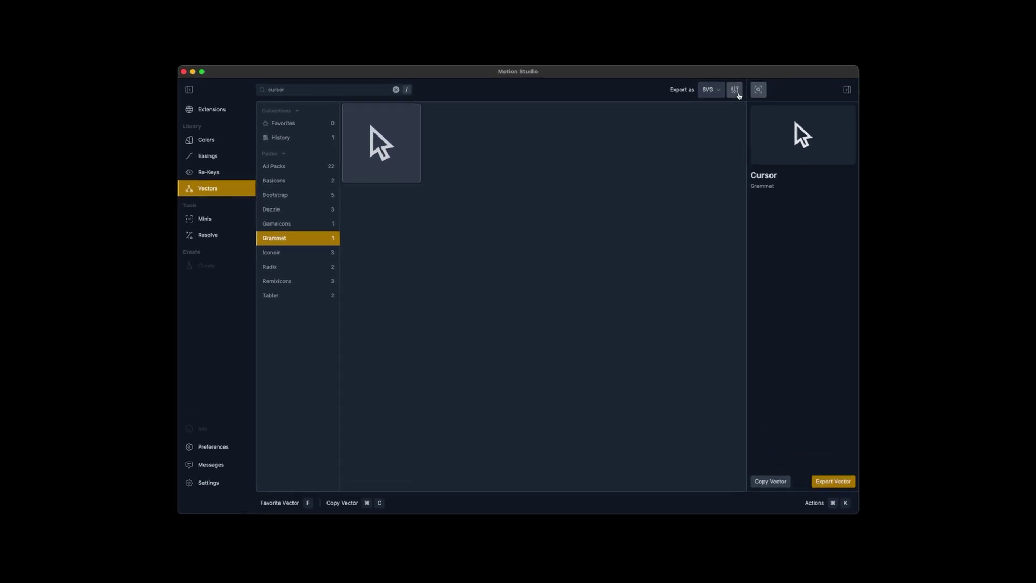
left_click(736, 89)
left_click(696, 109)
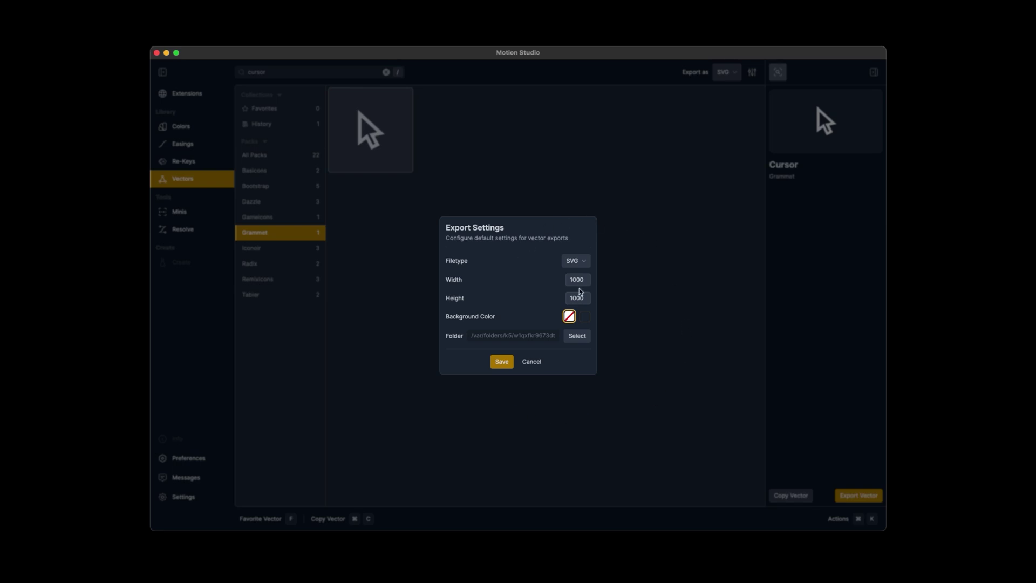
left_click(531, 362)
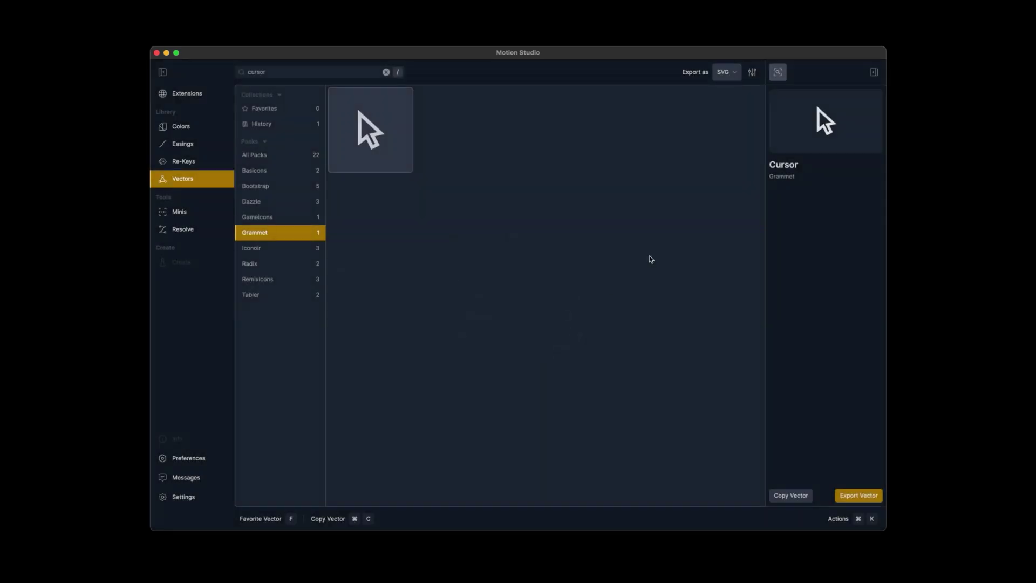
Set export format to PNG, drag the Cursor vector out, and clear the search.
left_click(732, 81)
left_click(718, 112)
mouse_move(390, 145)
left_mouse_down()
mouse_move(588, 154)
mouse_move(386, 139)
left_mouse_up()
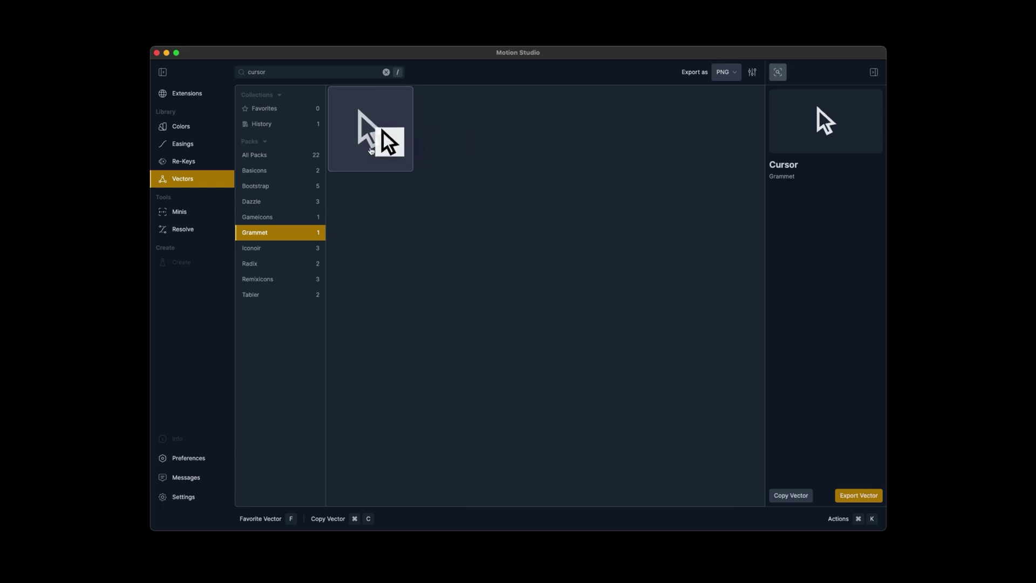
left_click(386, 72)
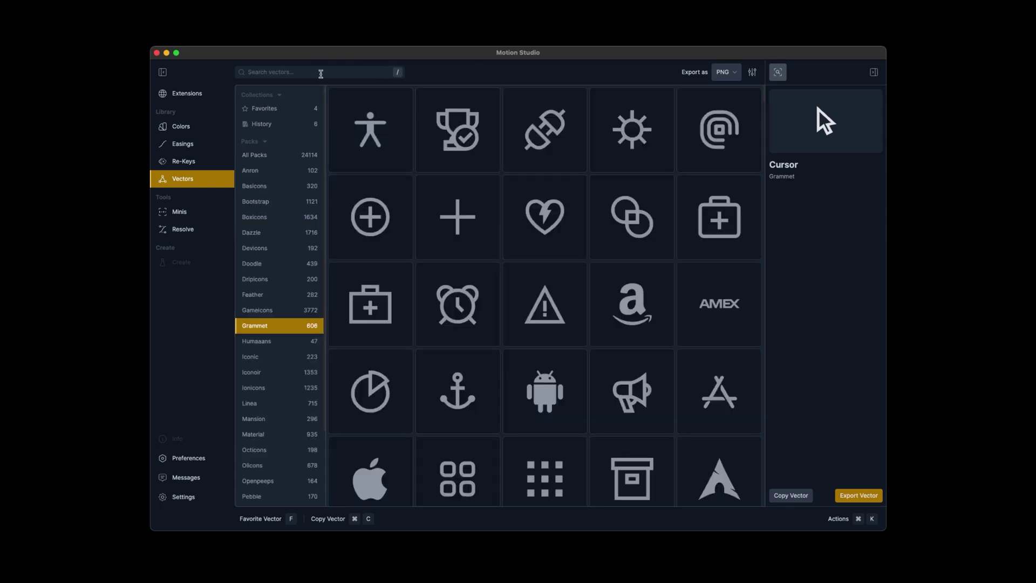
Search 'animal' across all packs and add Animal skull to favourites.
left_click(320, 73)
type("anima")
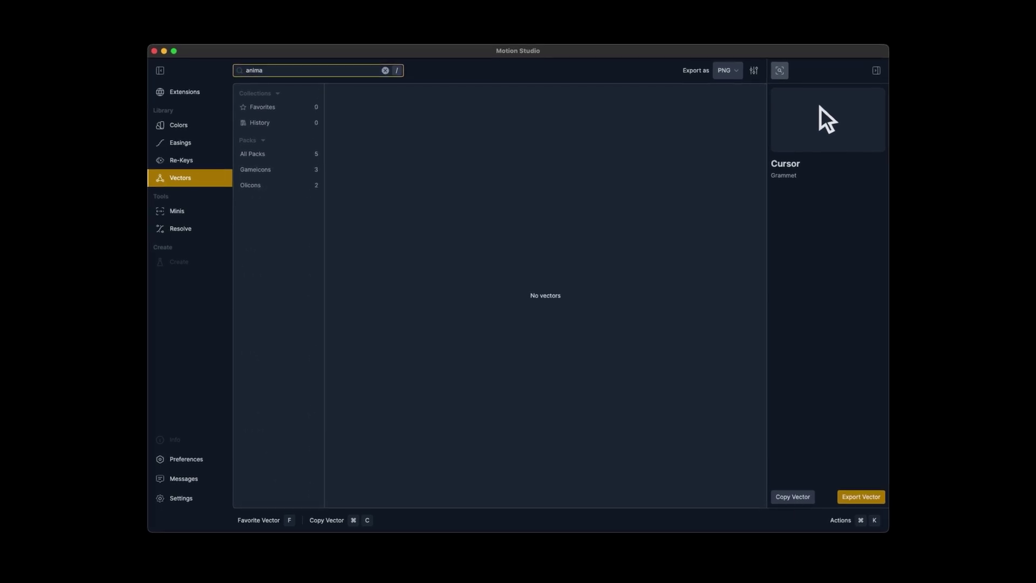
type("l")
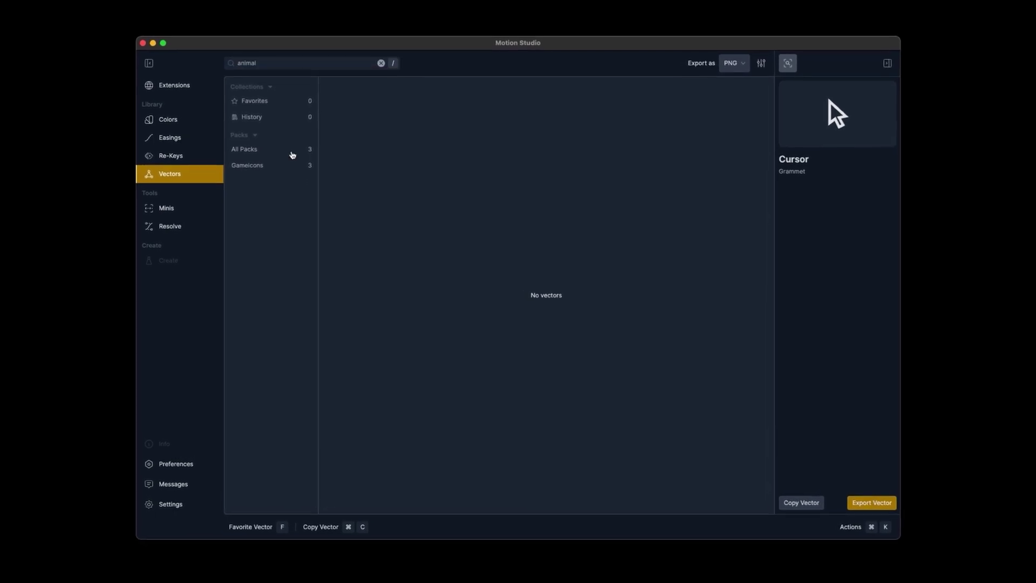
left_click(292, 155)
left_click(546, 121)
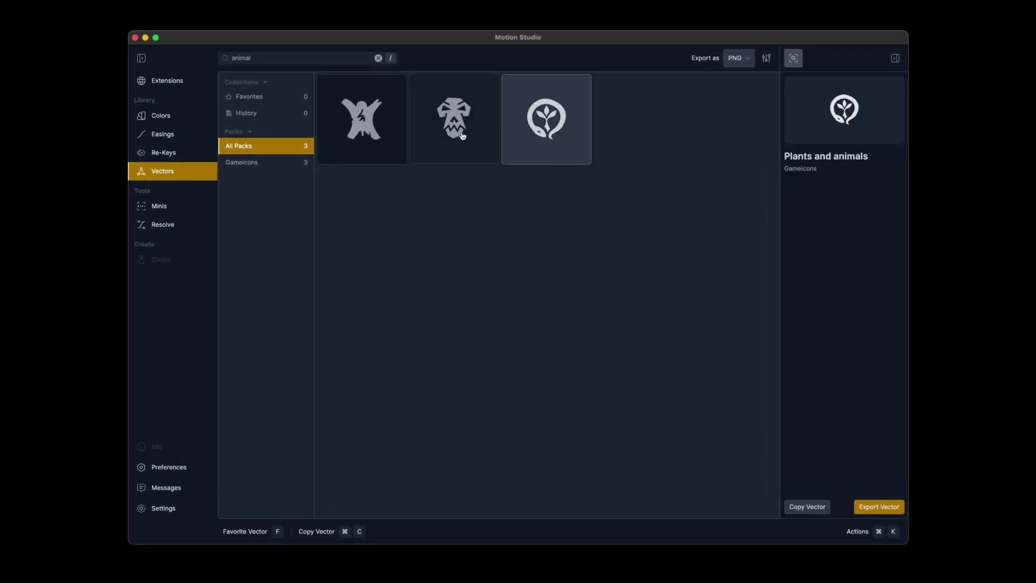
key("Left")
key("Left")
key("Right")
right_click(446, 127)
left_click(477, 179)
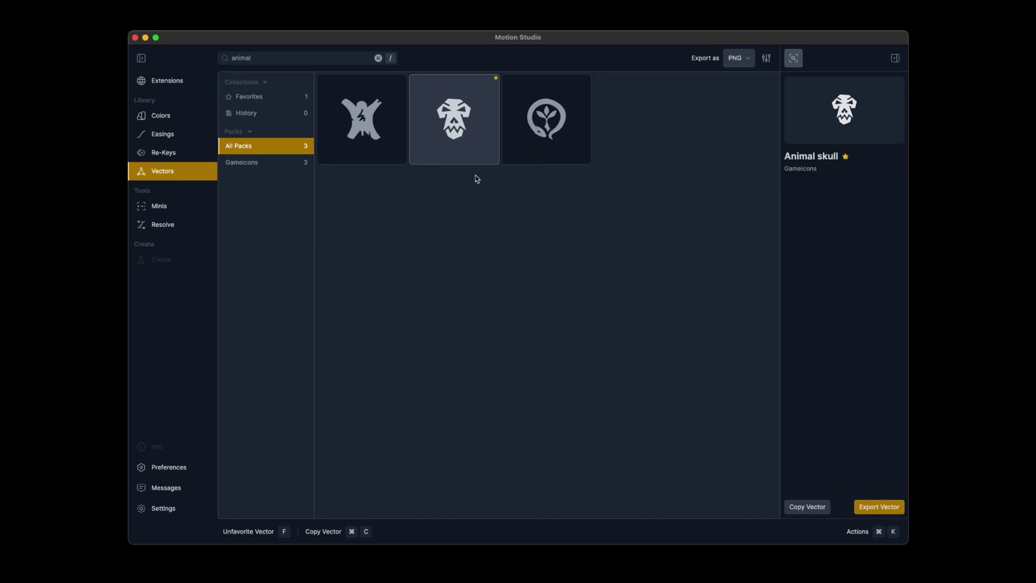
Search 'arrow' and favourite the Expand arrows and Chevrons left arrows icons.
left_click(378, 59)
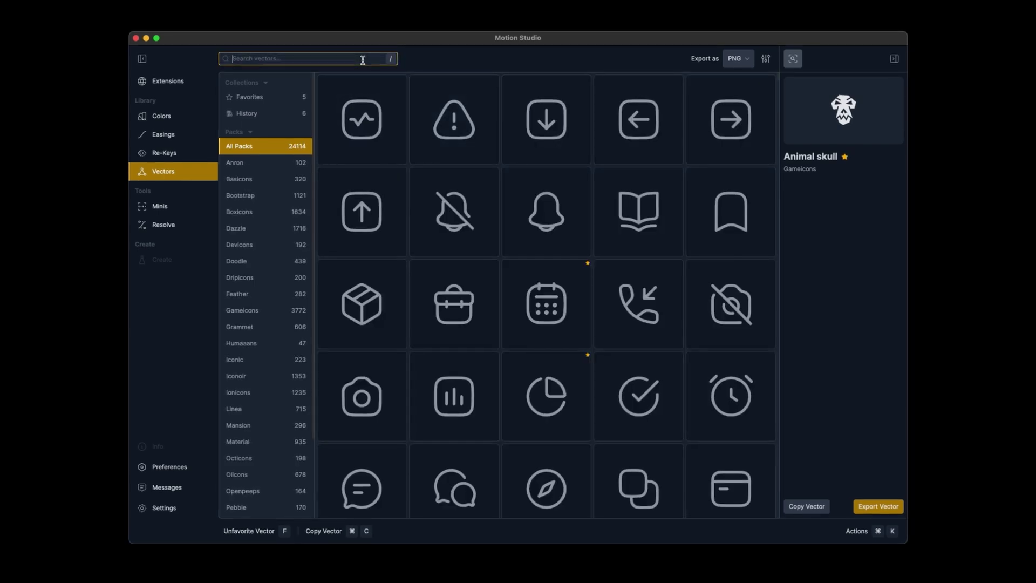
type("arrow")
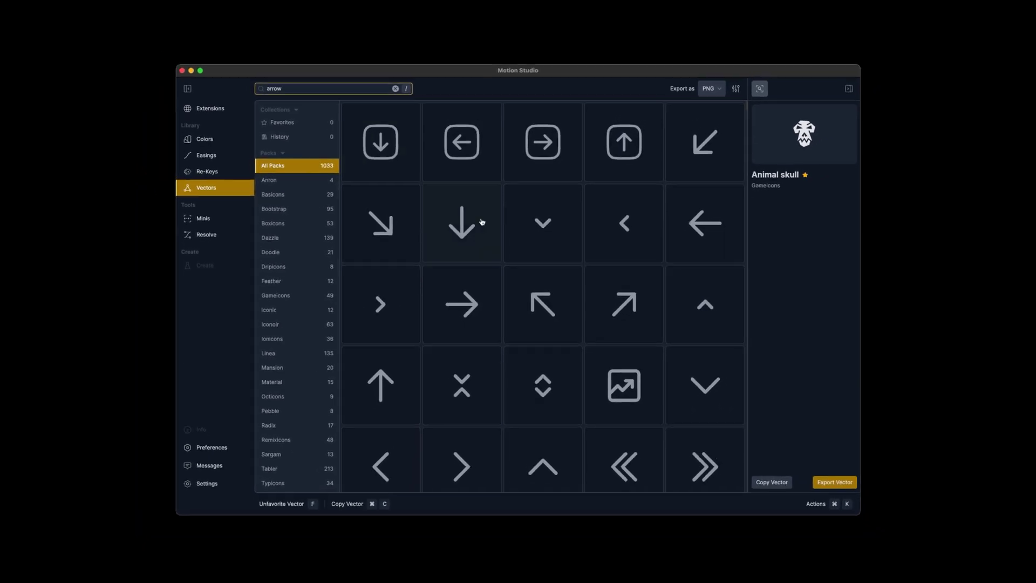
left_click(482, 222)
left_click(543, 303)
scroll(546, 312, "down", 3)
right_click(606, 359)
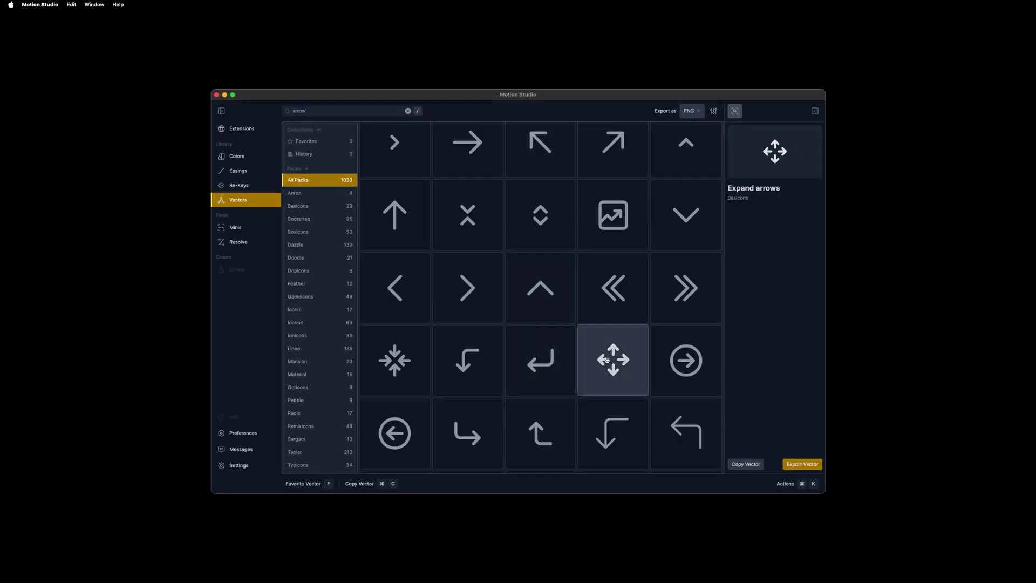
left_click(637, 401)
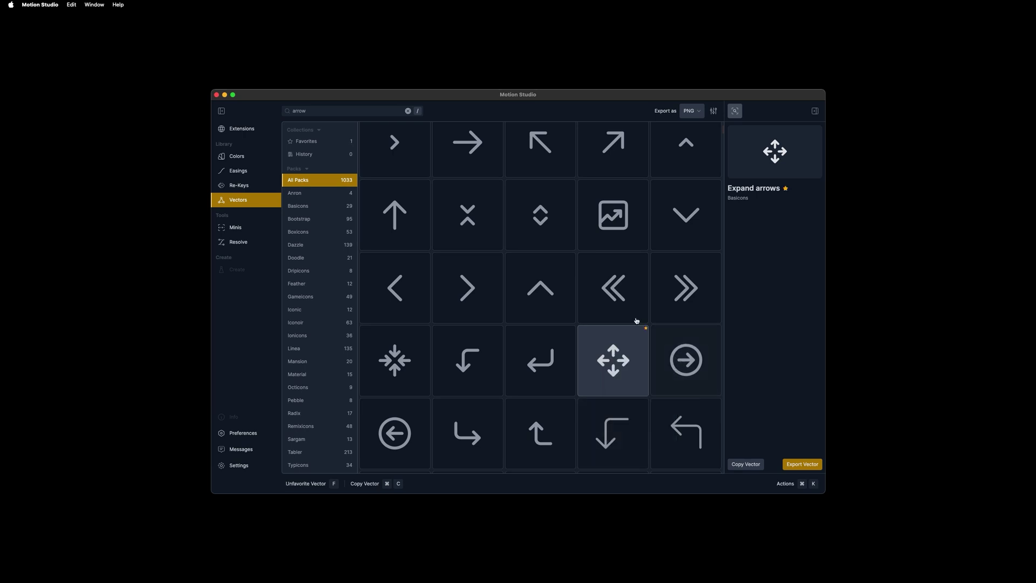
left_click(625, 301)
right_click(617, 297)
left_click(638, 335)
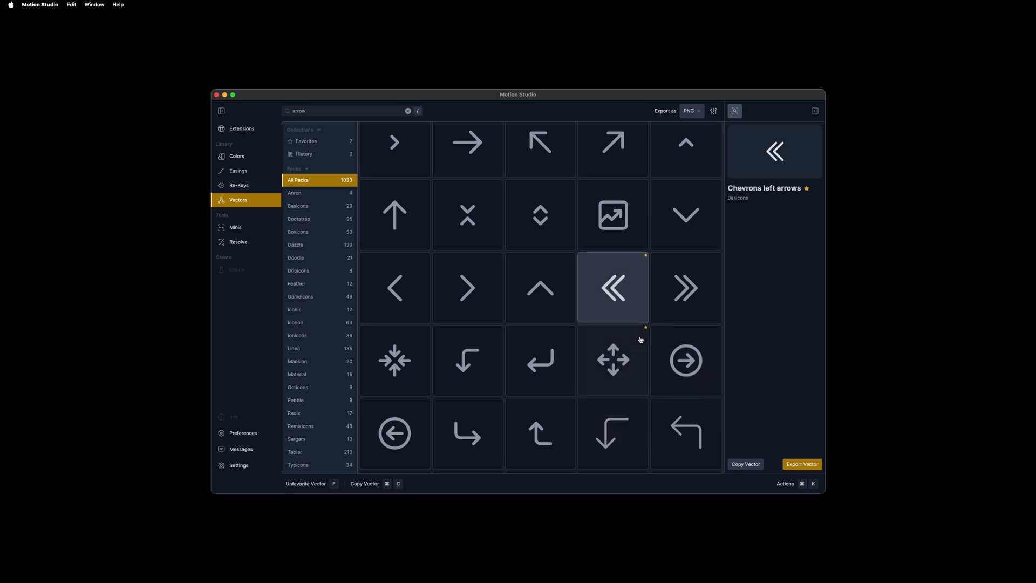
Show the Favorites collection with the search cleared and browse its starred vectors.
left_click(312, 145)
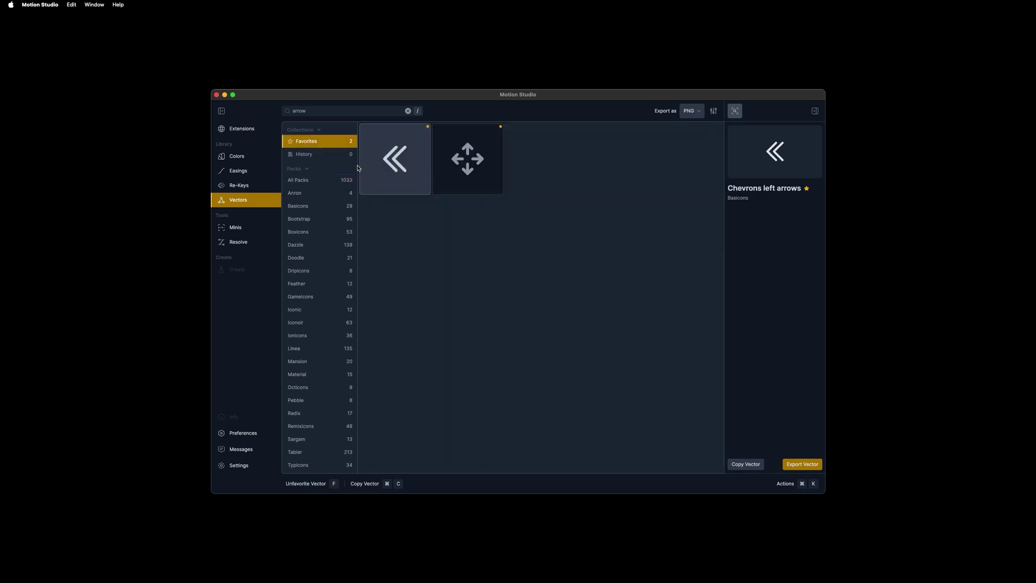
left_click(408, 111)
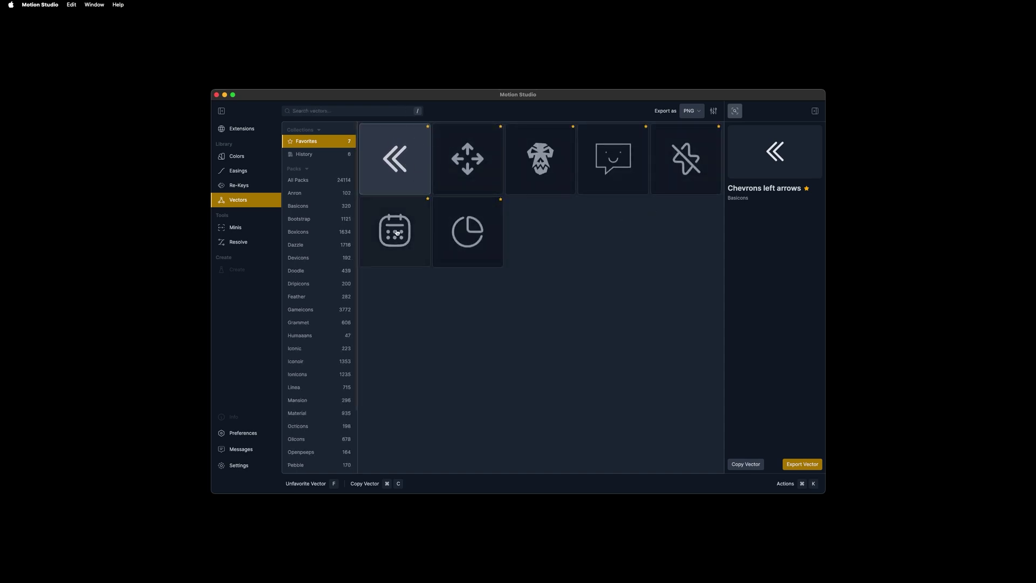
left_click(475, 220)
key("Up")
key("Right")
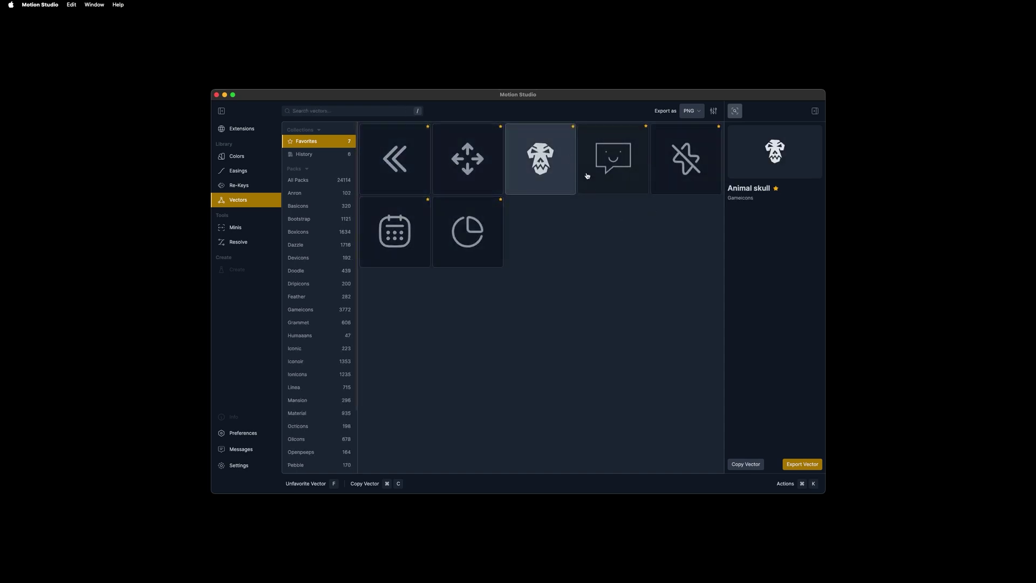
In the Project 01 re-keys, give Rumble the favourite Animal skull icon in near-white.
left_click(238, 186)
double_click(452, 174)
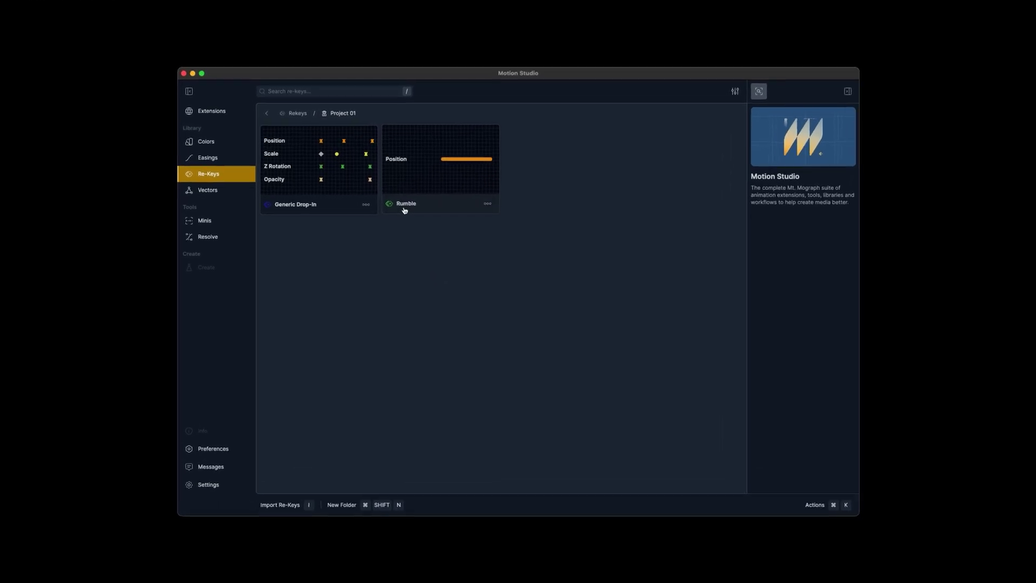
right_click(401, 204)
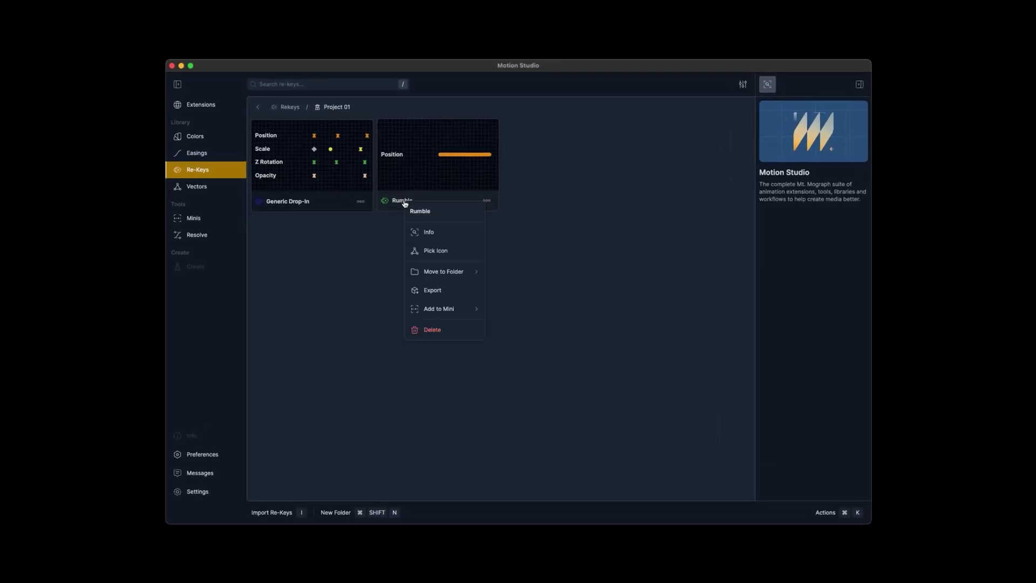
left_click(442, 251)
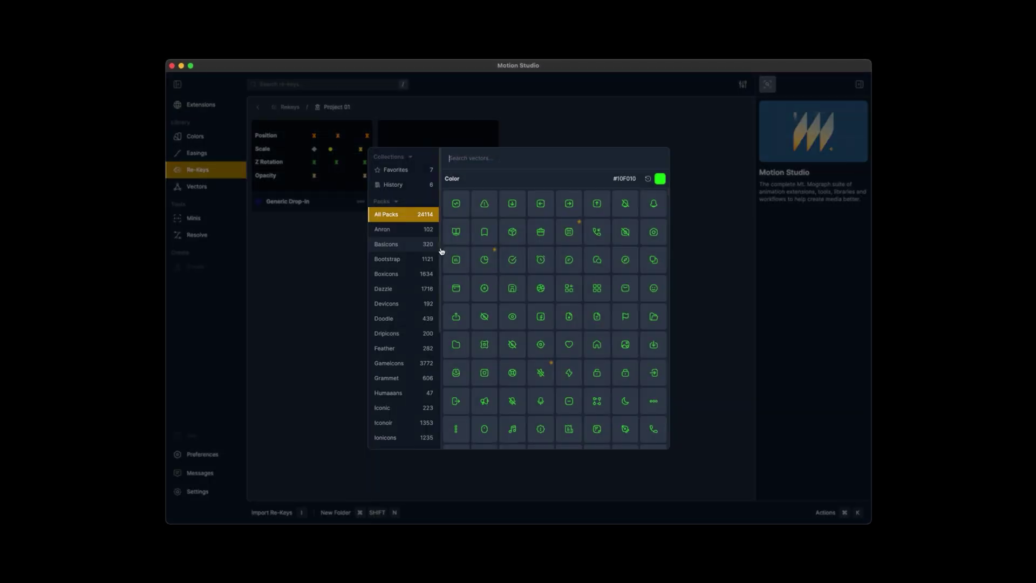
left_click(402, 169)
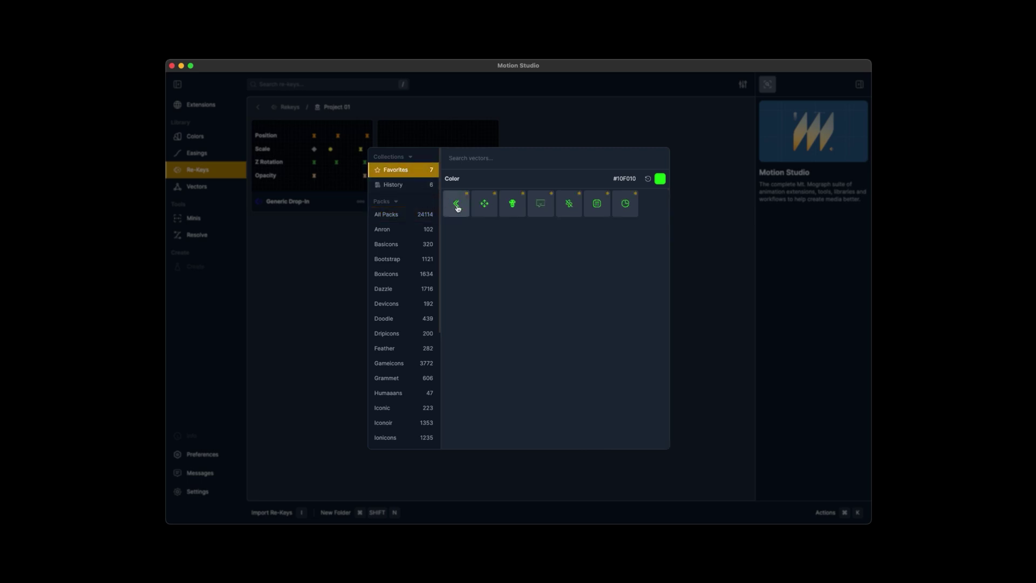
left_click(511, 206)
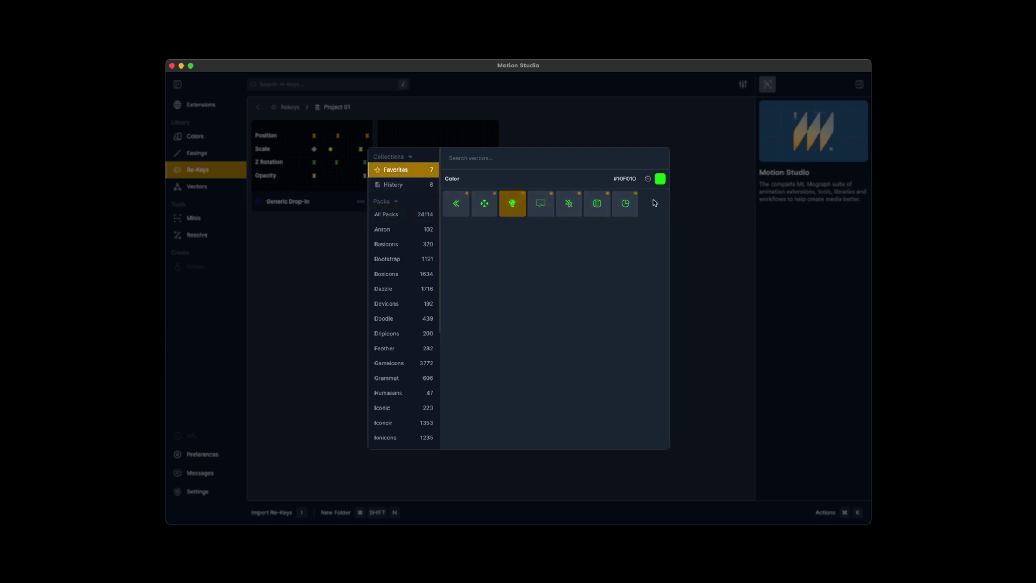
left_click(660, 179)
left_click(575, 193)
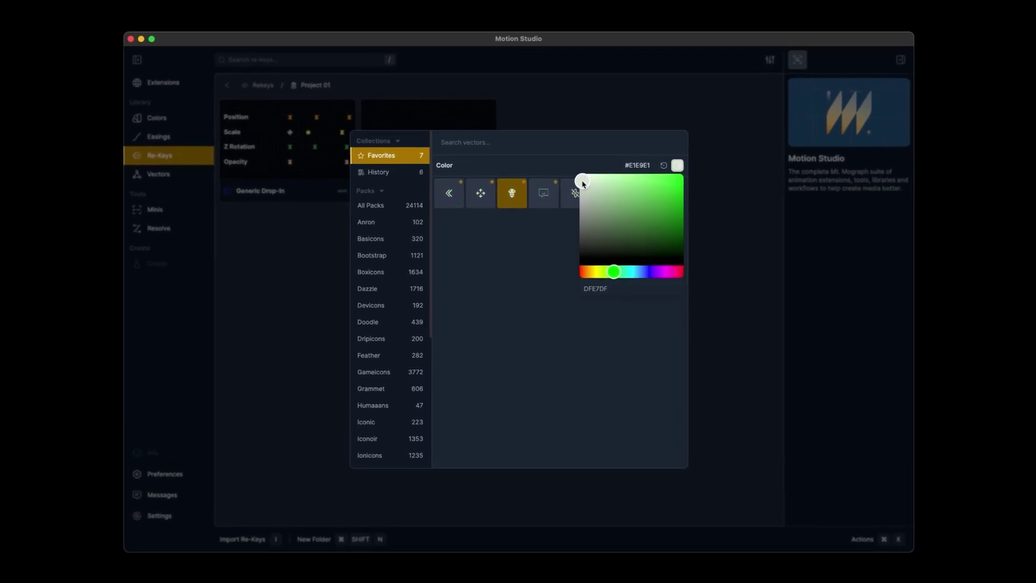
left_click(497, 275)
left_click(750, 311)
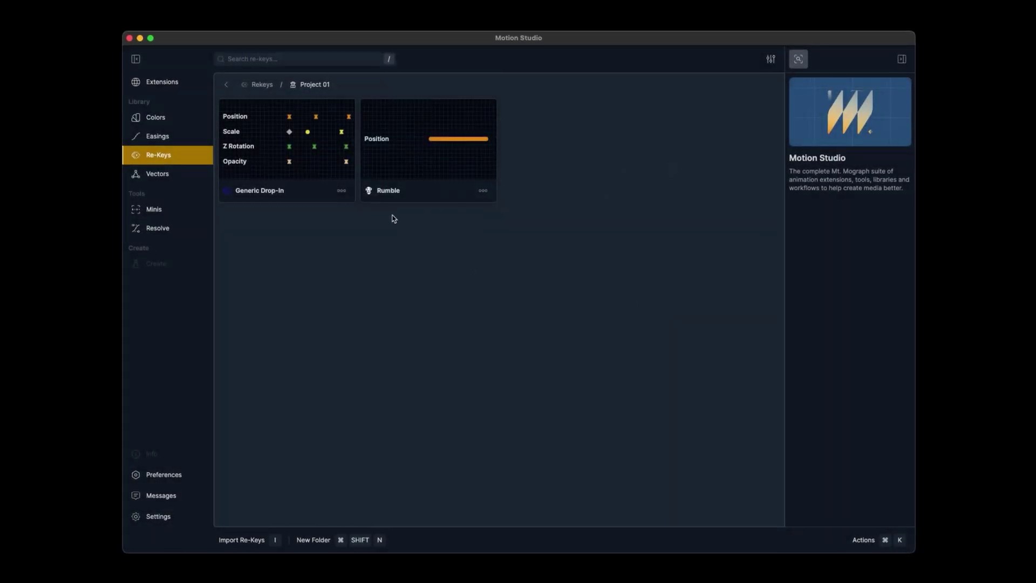
Change the icon colour to yellow E6E238 from Generic Drop-In's Favorites icon picker.
right_click(267, 194)
left_click(282, 224)
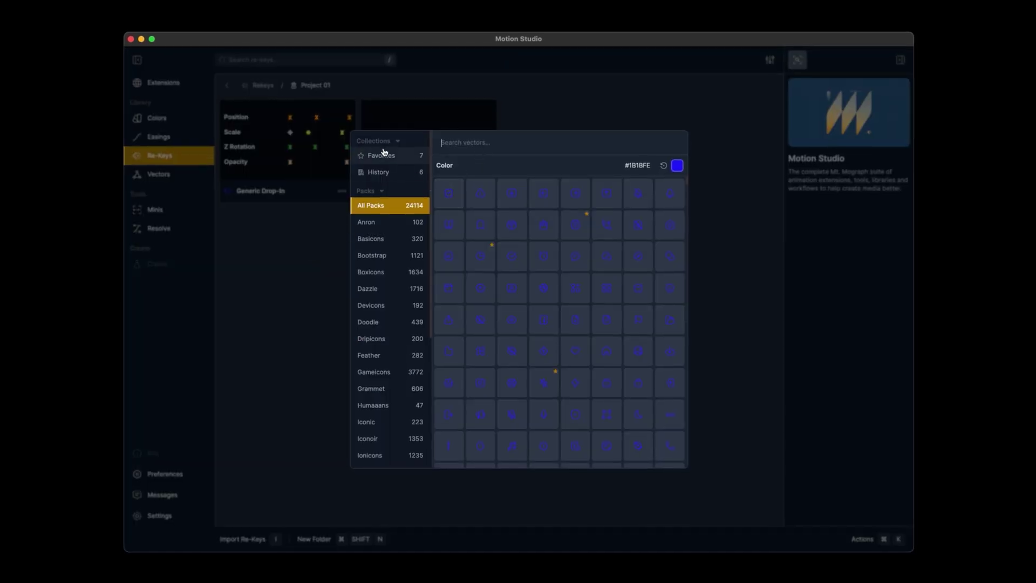
left_click(384, 154)
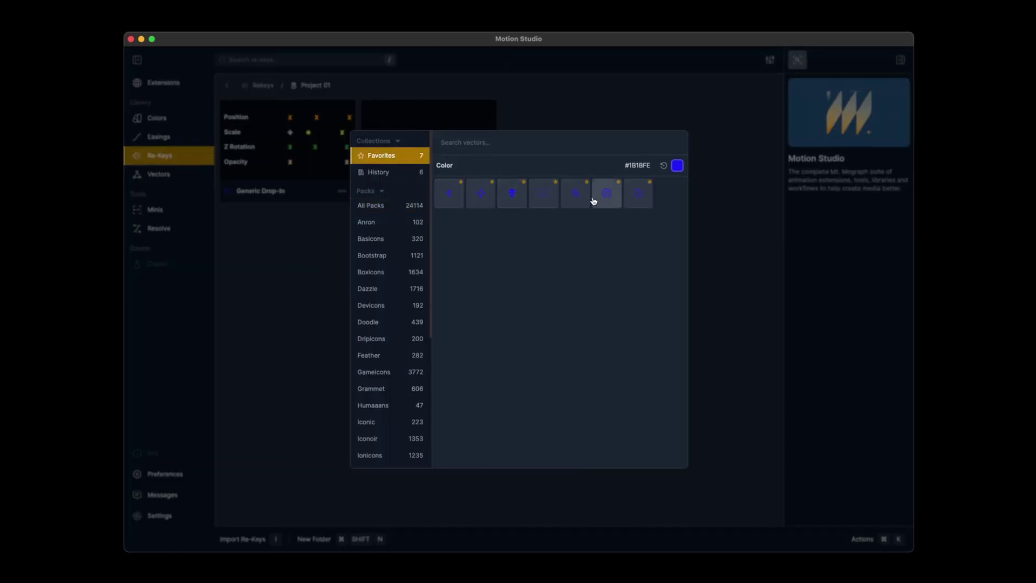
left_click(677, 165)
left_click_drag(598, 220, 597, 229)
left_click_drag(614, 272, 599, 274)
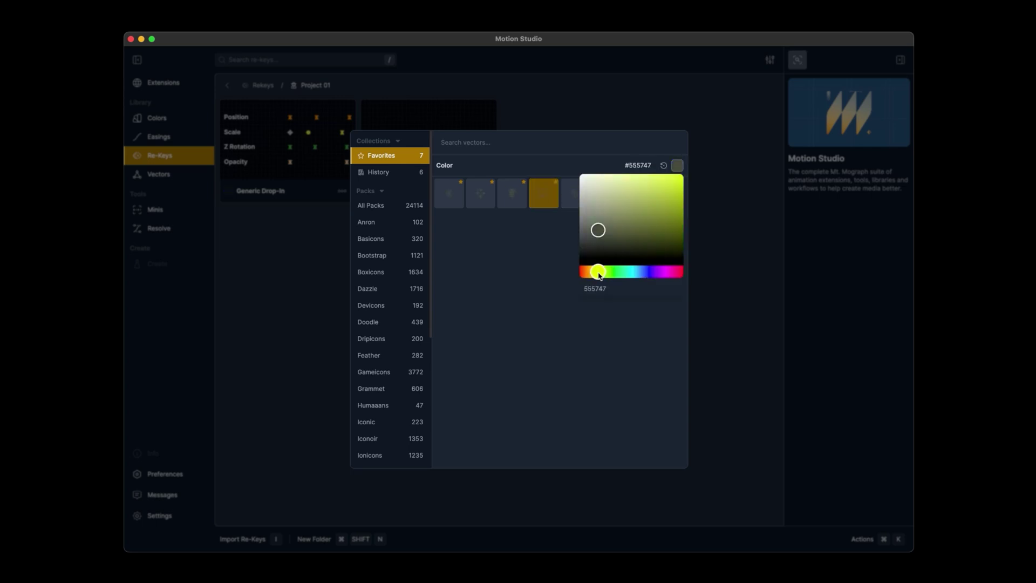
left_click_drag(655, 193, 656, 183)
left_click(696, 194)
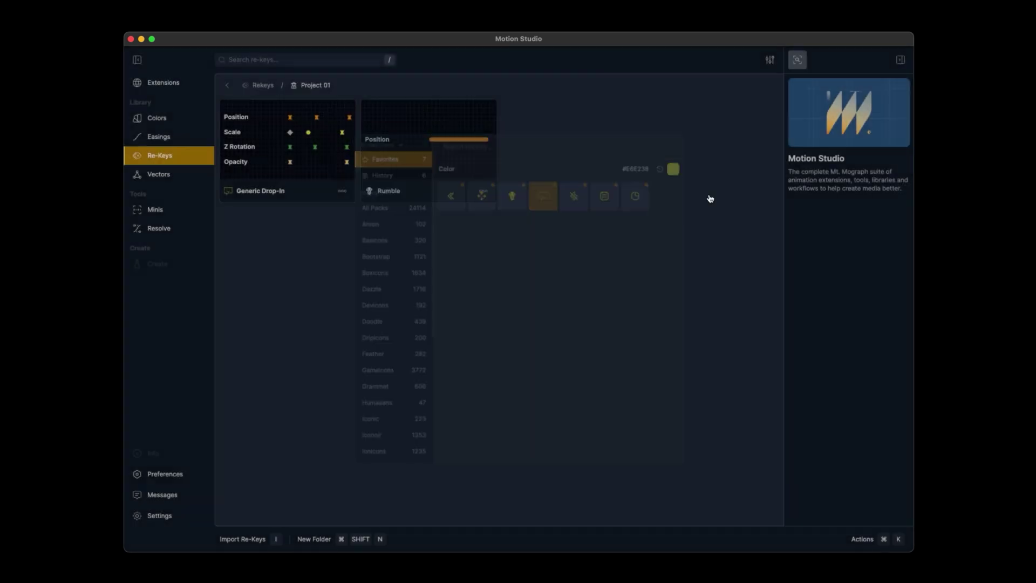
left_click(228, 194)
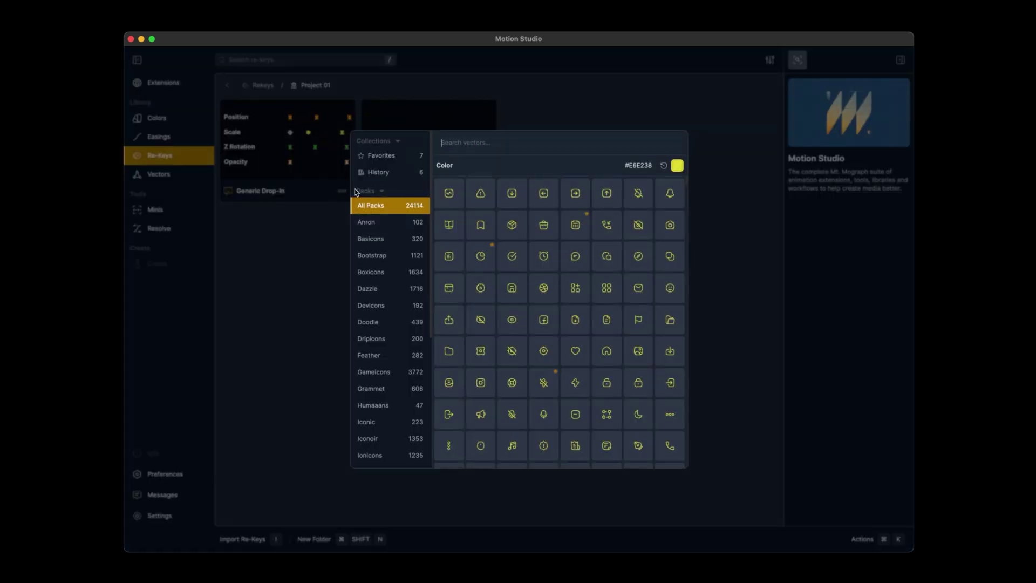
left_click(293, 242)
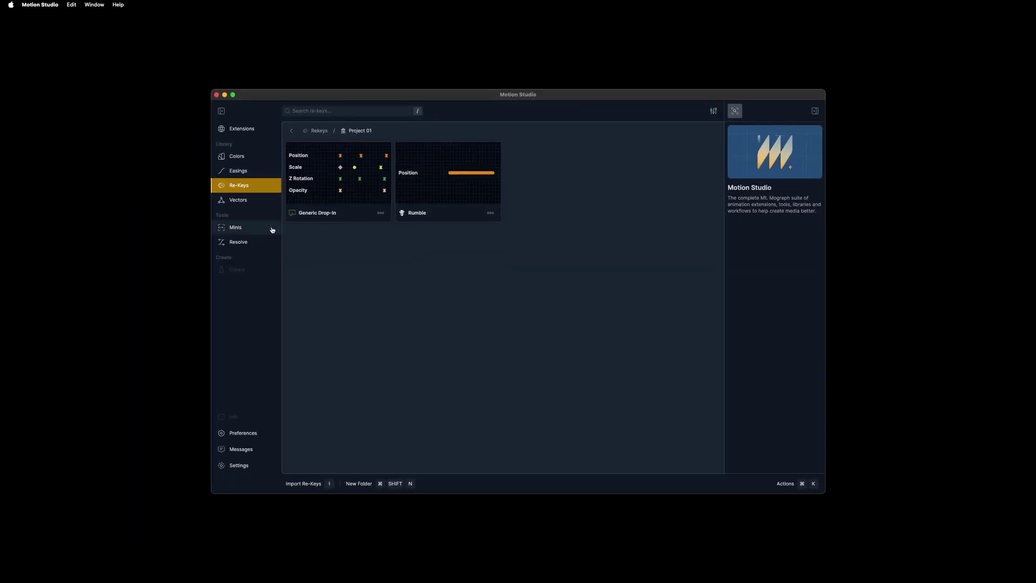
Create a blank New Mini and open its tool picker at the Re-Keys Project 01 folder.
left_click(267, 229)
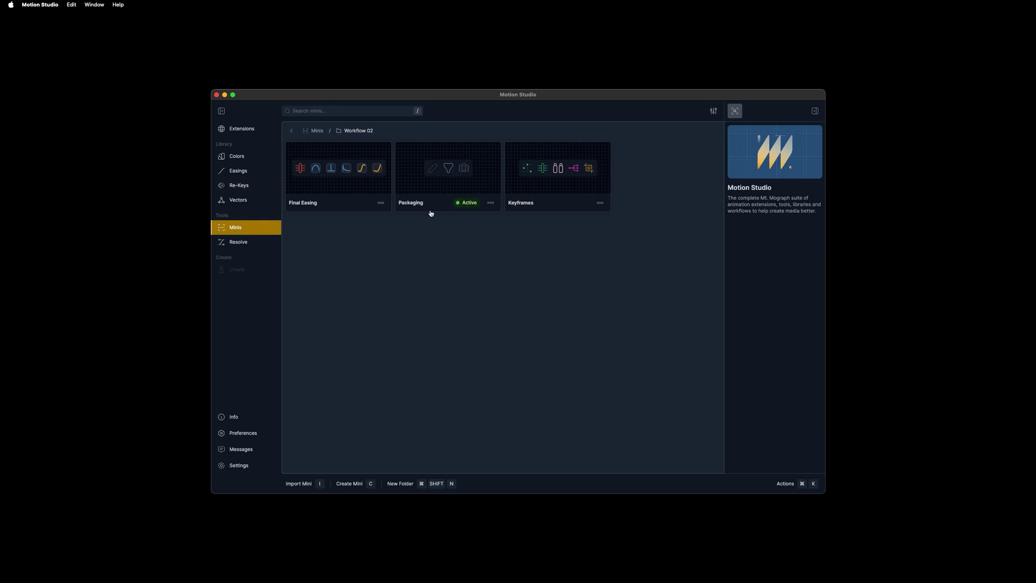
left_click(312, 131)
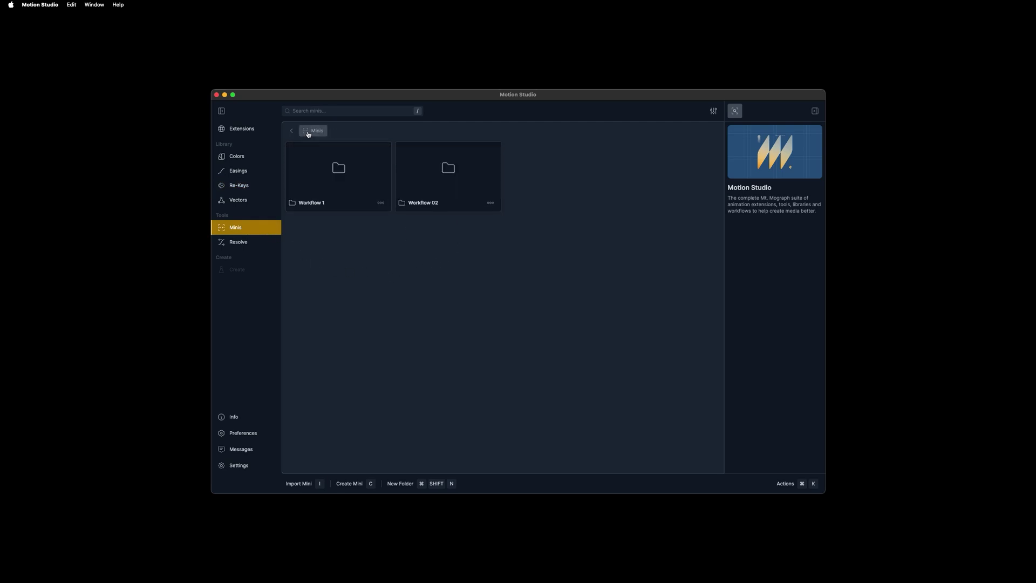
left_click(350, 482)
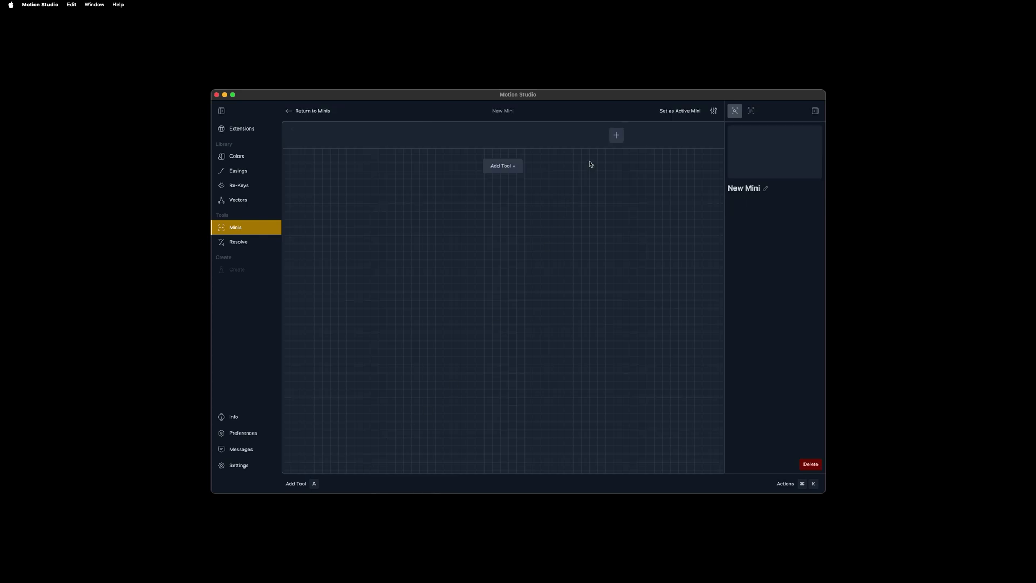
left_click(615, 137)
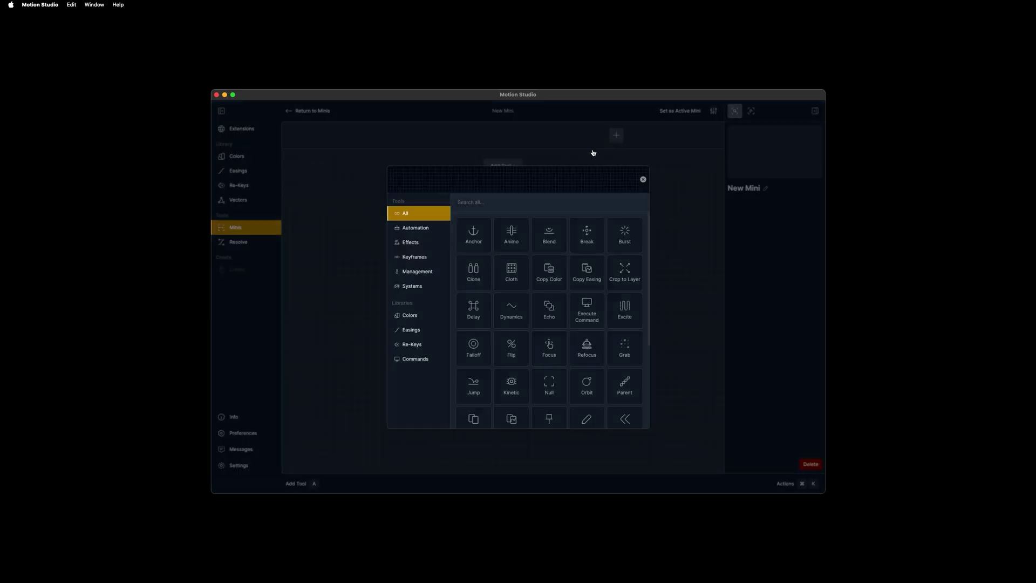
left_click(421, 345)
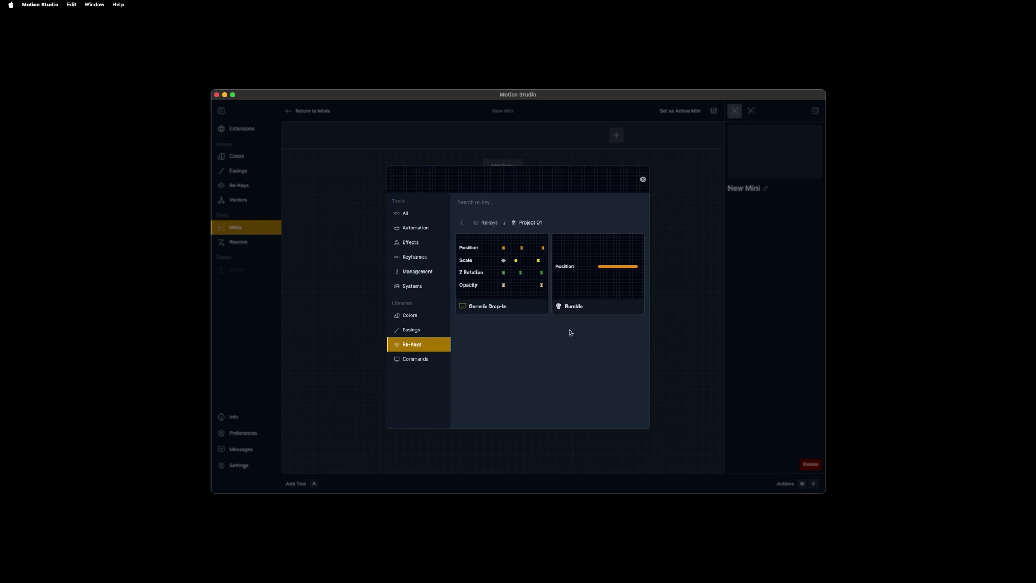
Add the purple #3A0CA3 colour and the Swap Color tool from Original Colors.
left_click(410, 315)
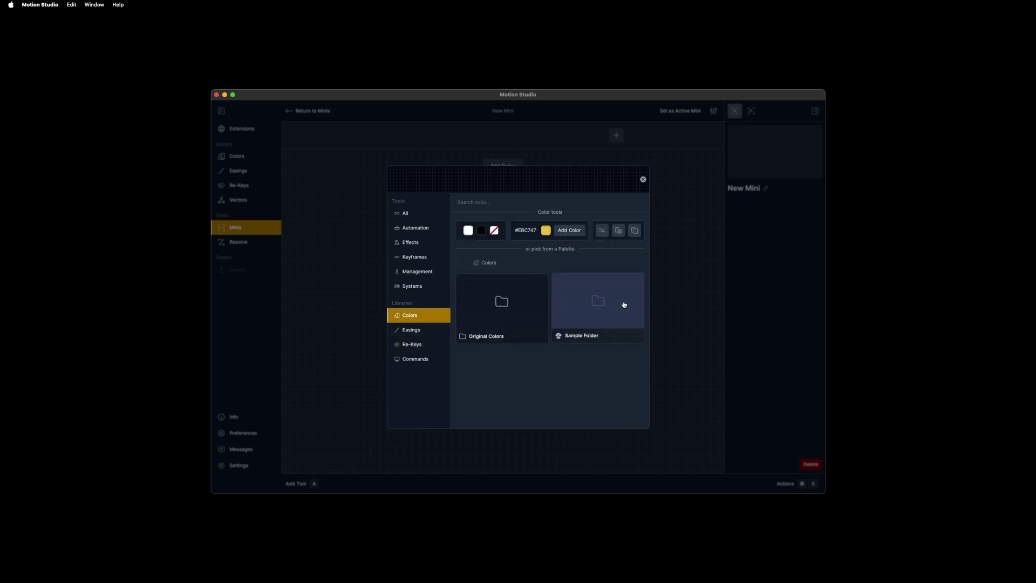
left_click(495, 309)
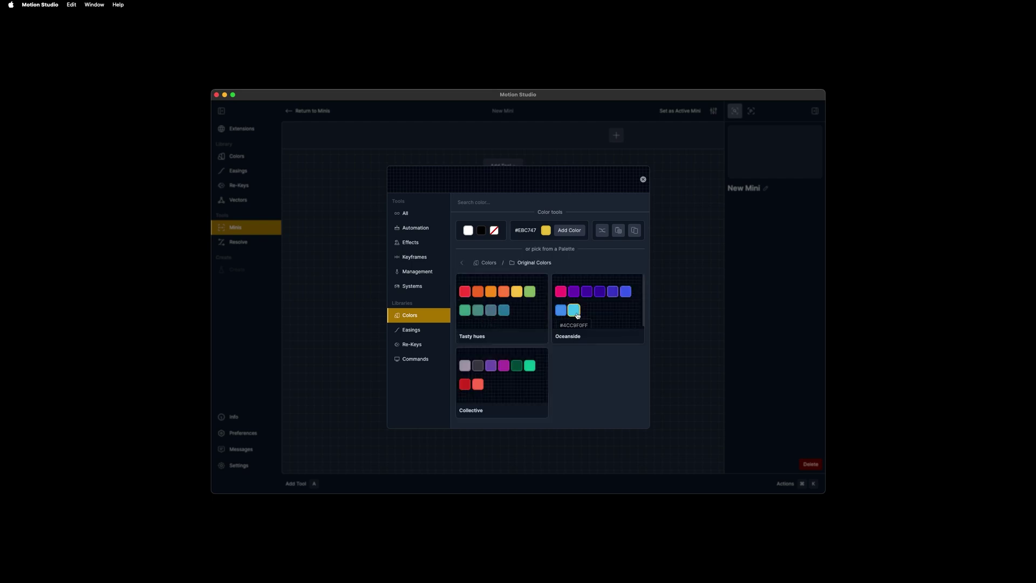
left_click(600, 293)
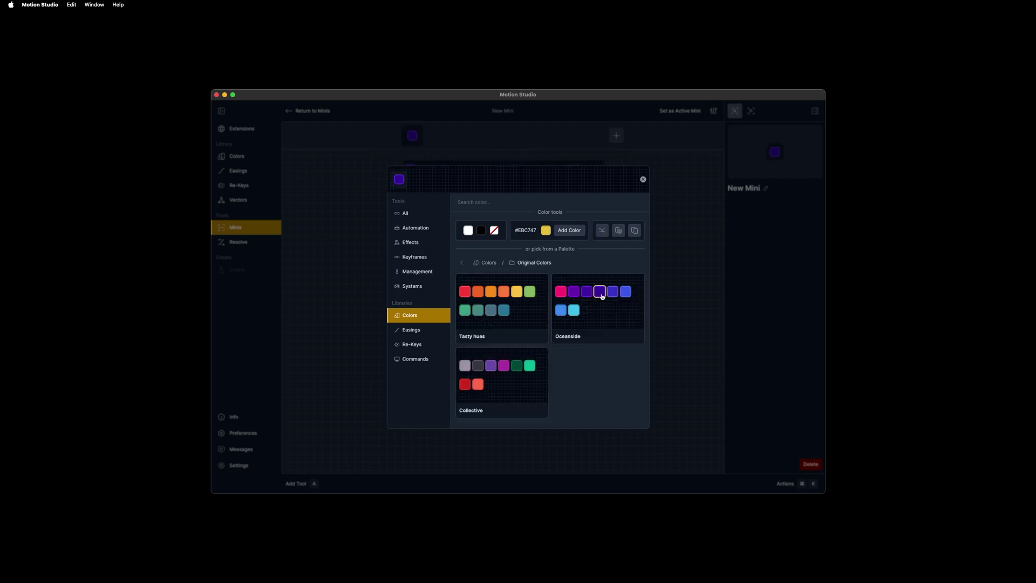
left_click(601, 233)
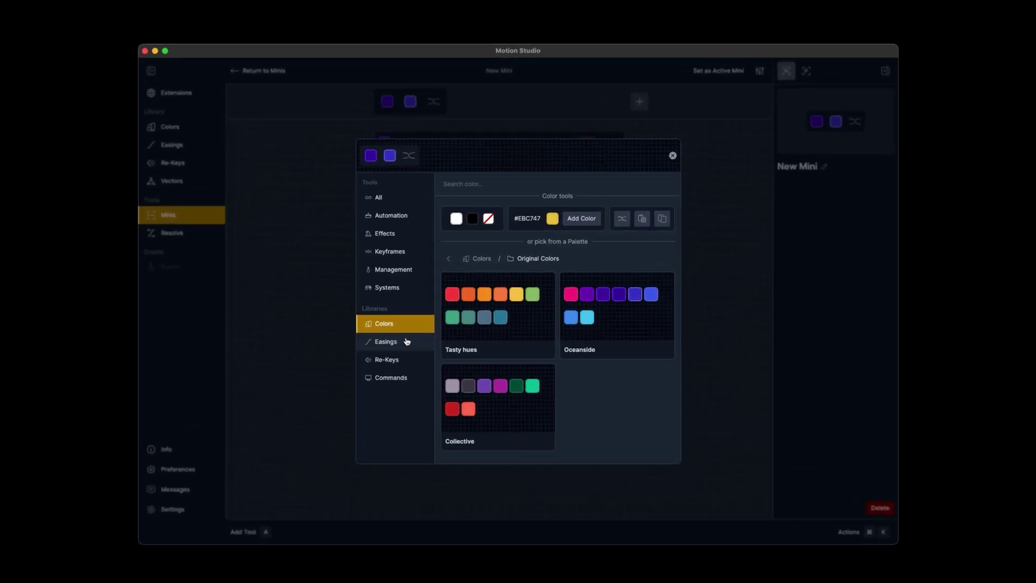
Add the 100,100 and 50,50 easings from Ease Folder 01 and the Generic Drop-In re-key.
left_click(407, 341)
left_click(520, 317)
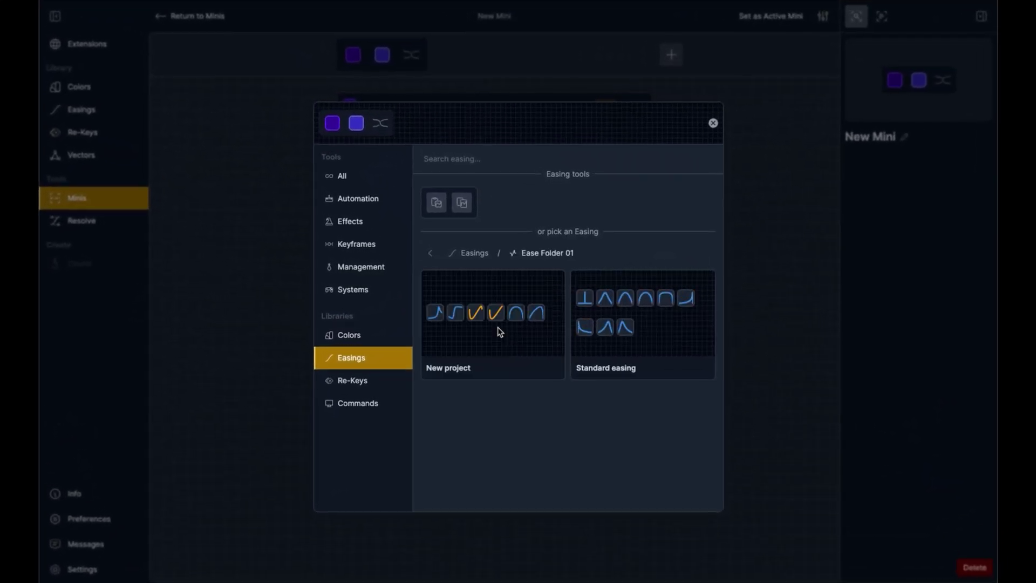
left_click(585, 299)
left_click(605, 299)
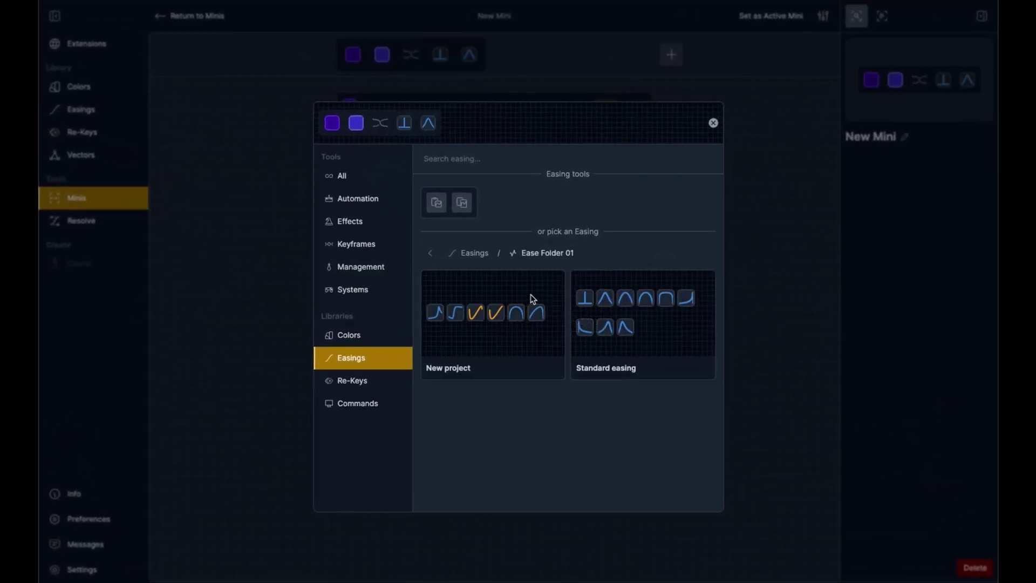
left_click(370, 381)
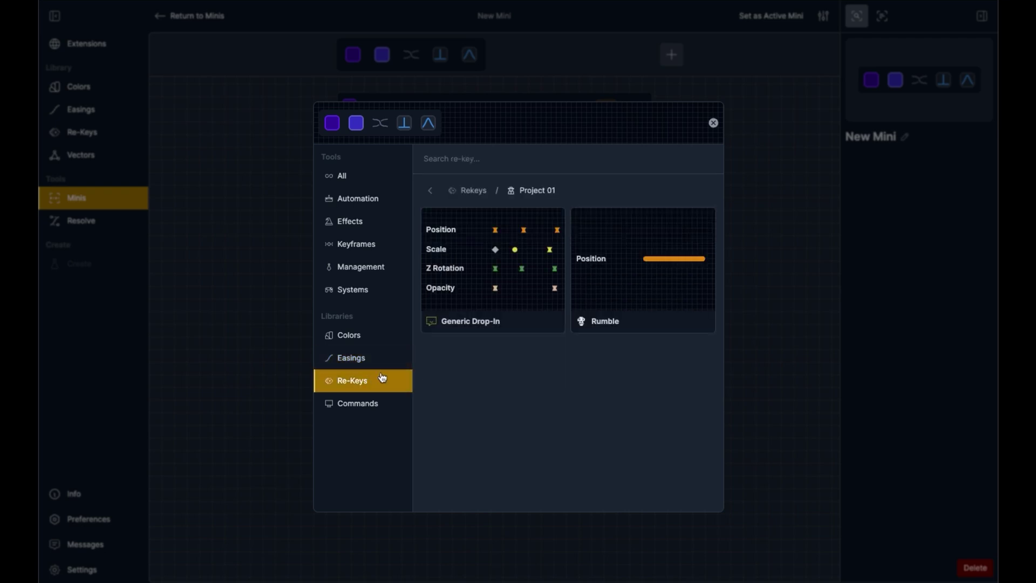
left_click(480, 312)
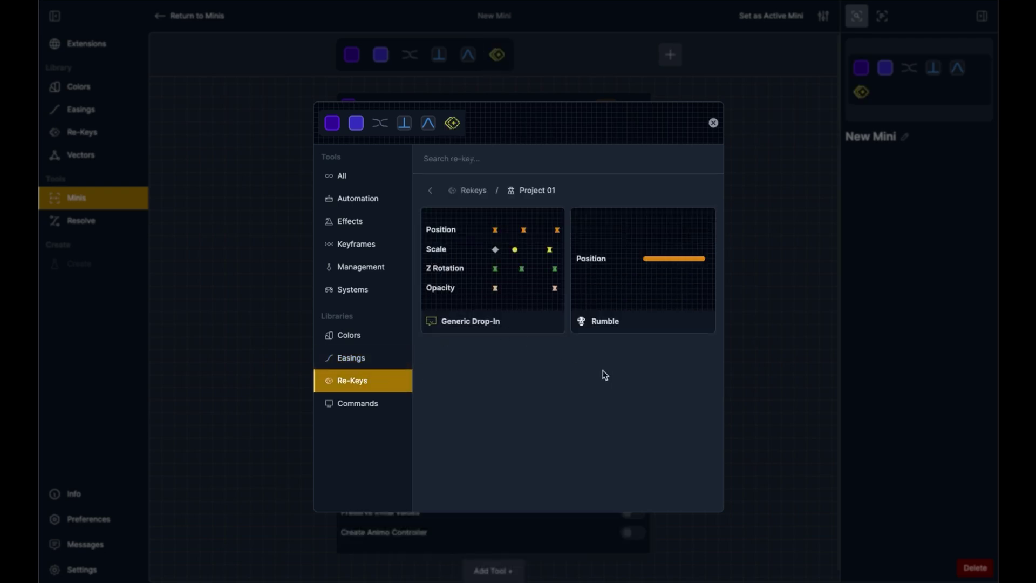
left_click(735, 348)
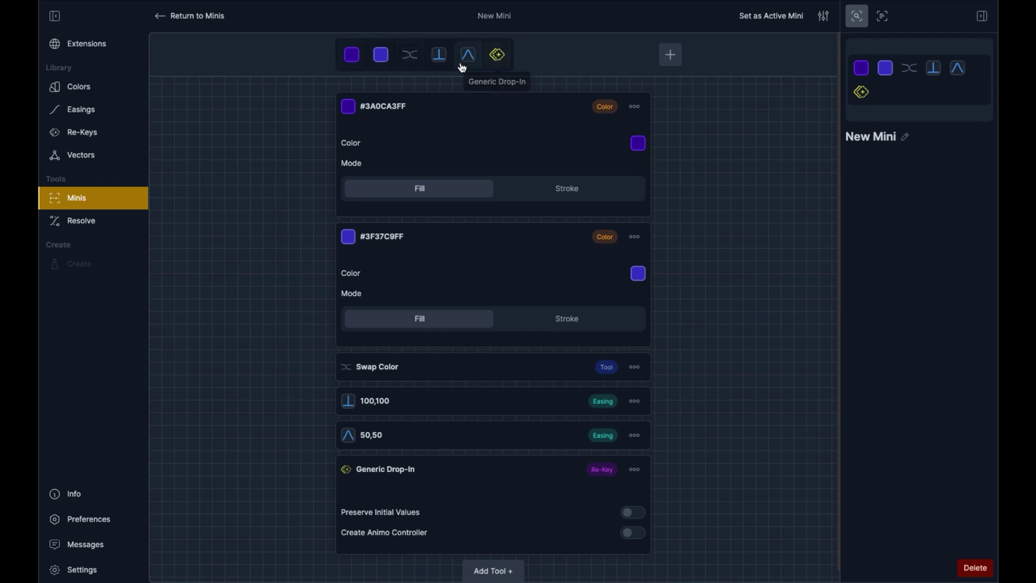
Remove the #3A0CA3FF and #3F37C9FF colours, Swap Color, and the 100,100 and 50,50 easings.
right_click(351, 54)
left_click(406, 216)
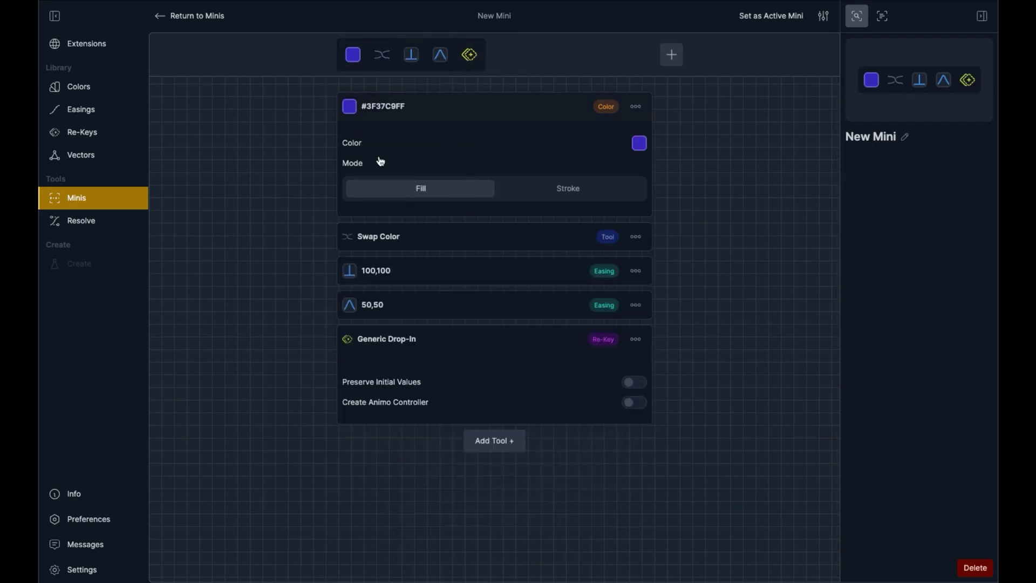
right_click(352, 54)
left_click(396, 210)
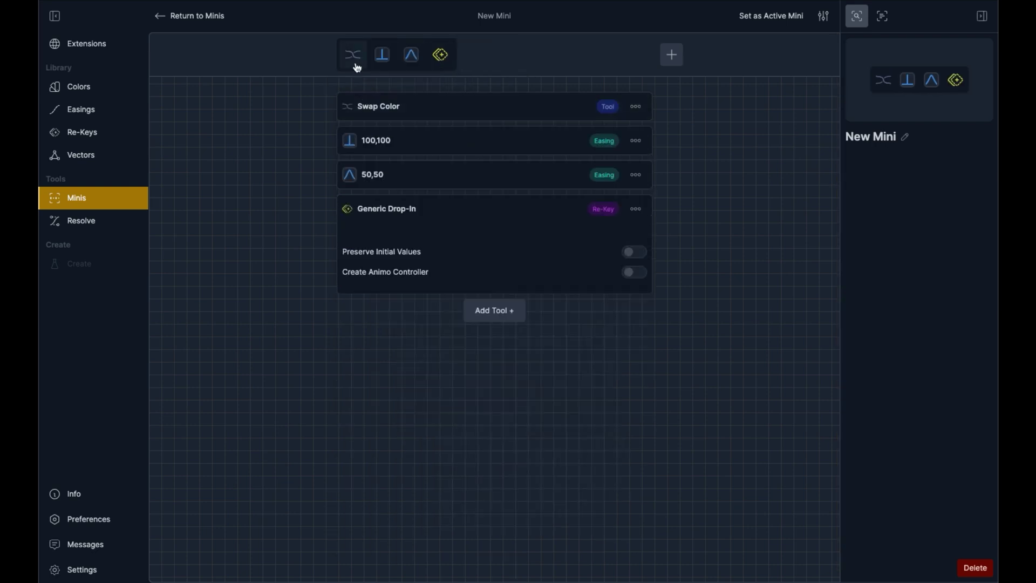
right_click(354, 56)
left_click(396, 208)
right_click(354, 67)
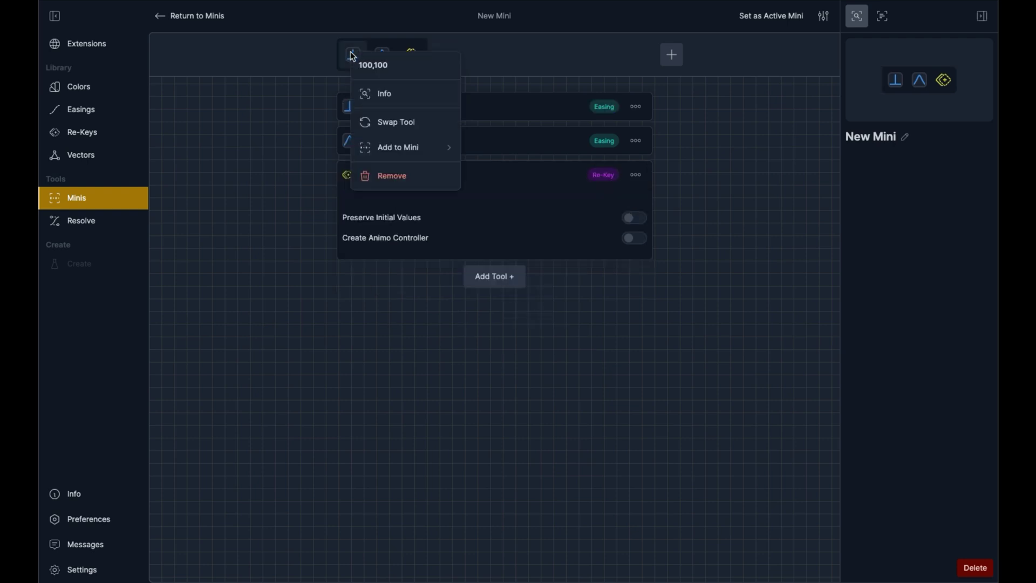
left_click(383, 175)
right_click(357, 56)
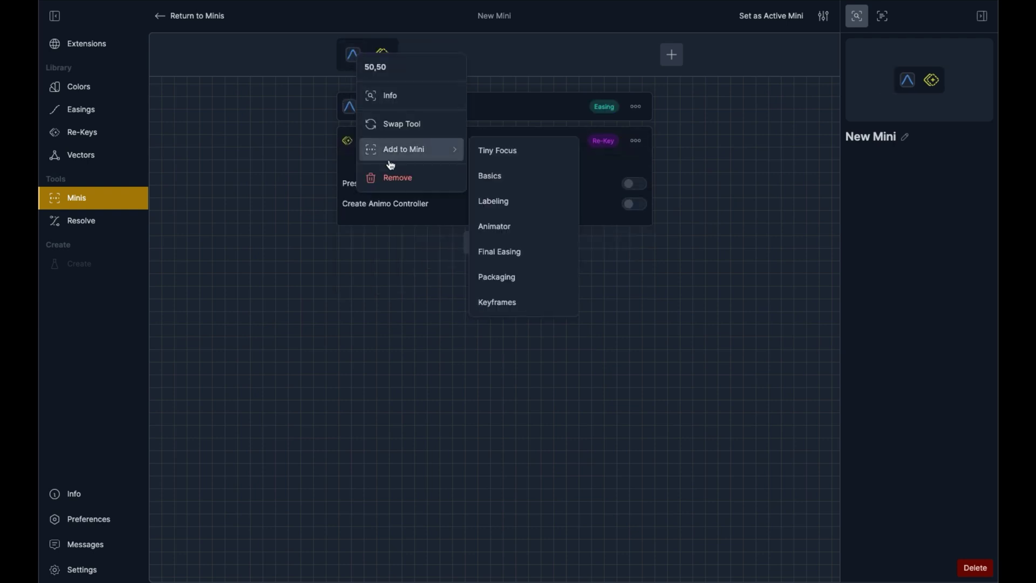
left_click(384, 176)
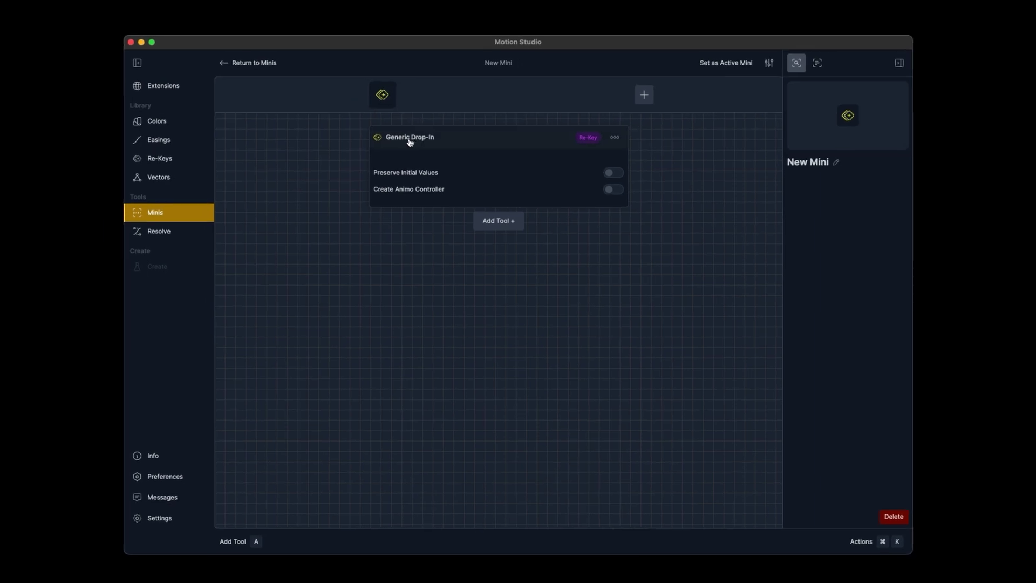
Set Generic Drop-In's icon to the favourite monkey icon coloured white.
right_click(409, 141)
left_click(436, 195)
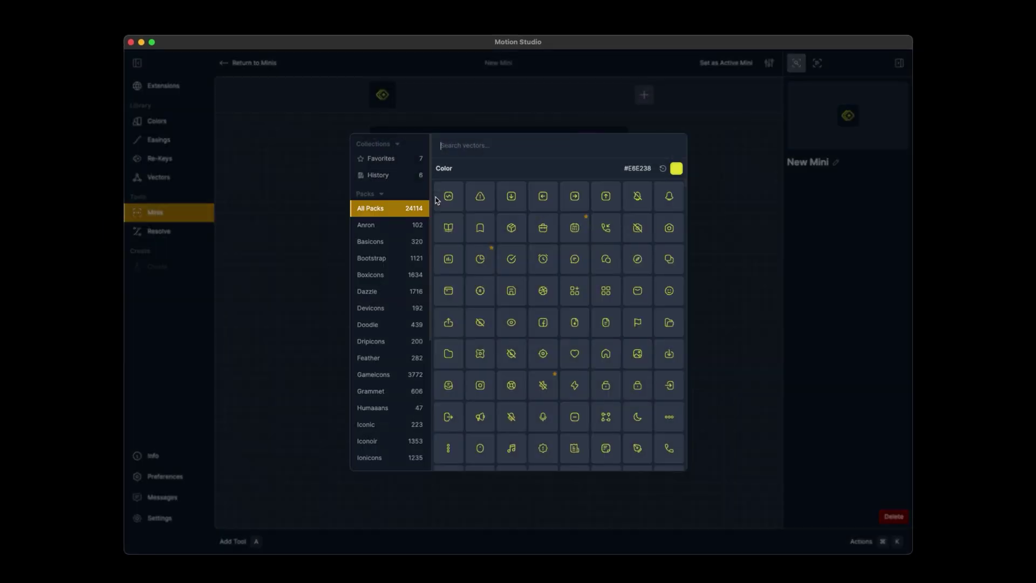
left_click(394, 158)
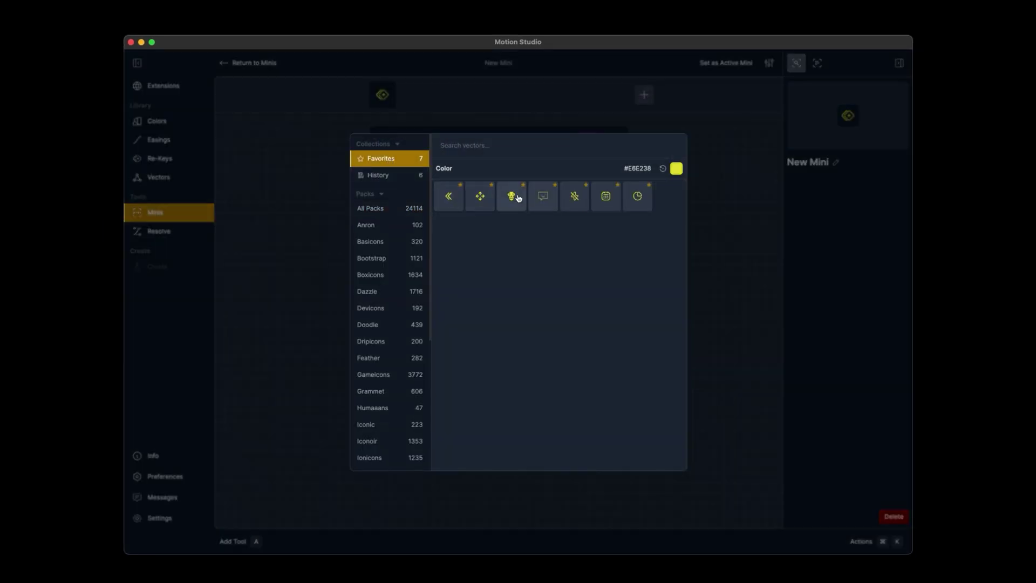
left_click(511, 198)
left_click(676, 168)
left_click_drag(642, 223, 572, 185)
left_click(722, 215)
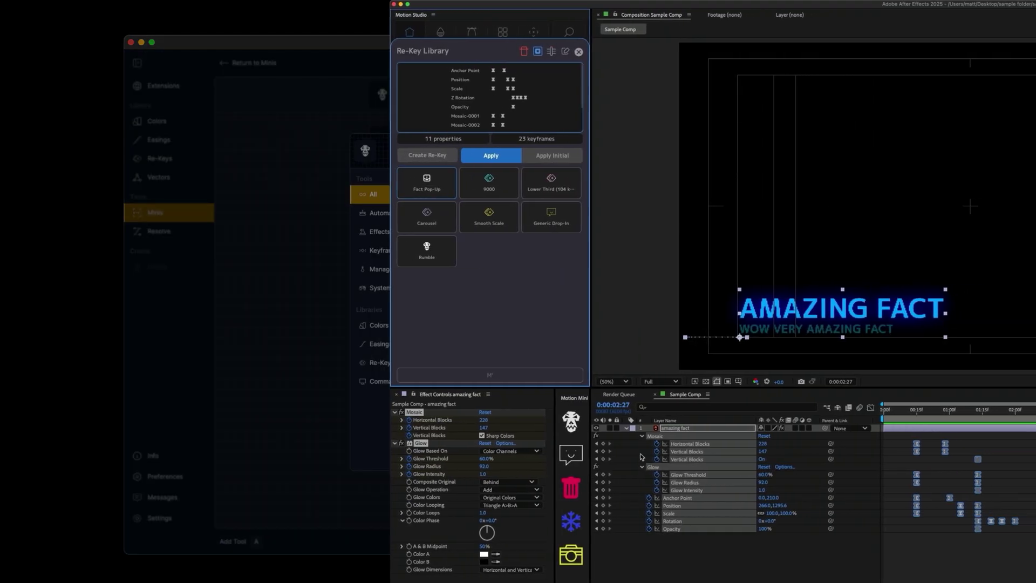
Deselect the amazing fact layer and its keyframes in Sample Comp with F2.
key("F2")
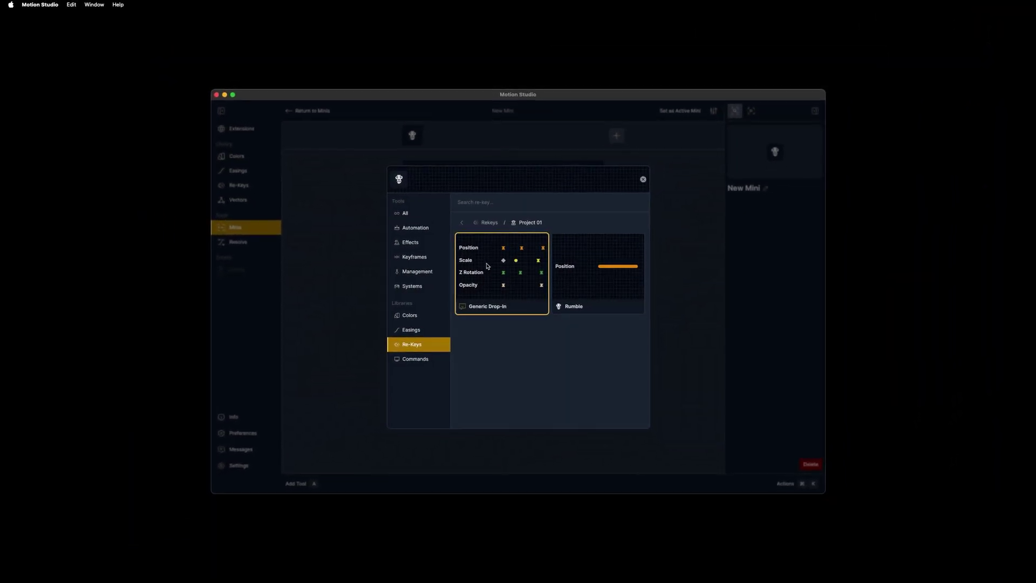
Add another Generic Drop-In with a #ECECEC chat-bubble icon and make New Mini active.
left_click(486, 265)
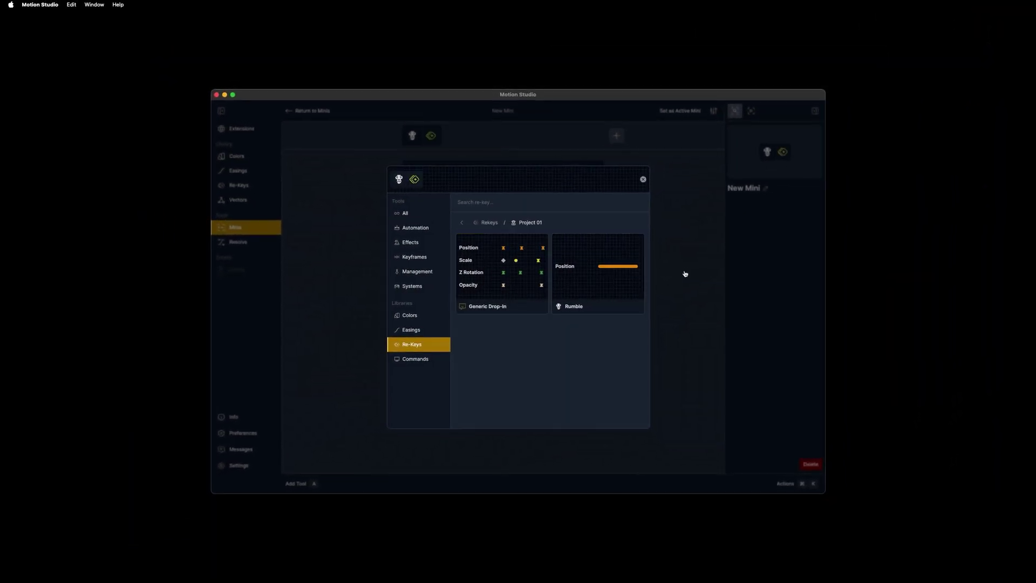
left_click(669, 275)
left_click(432, 138)
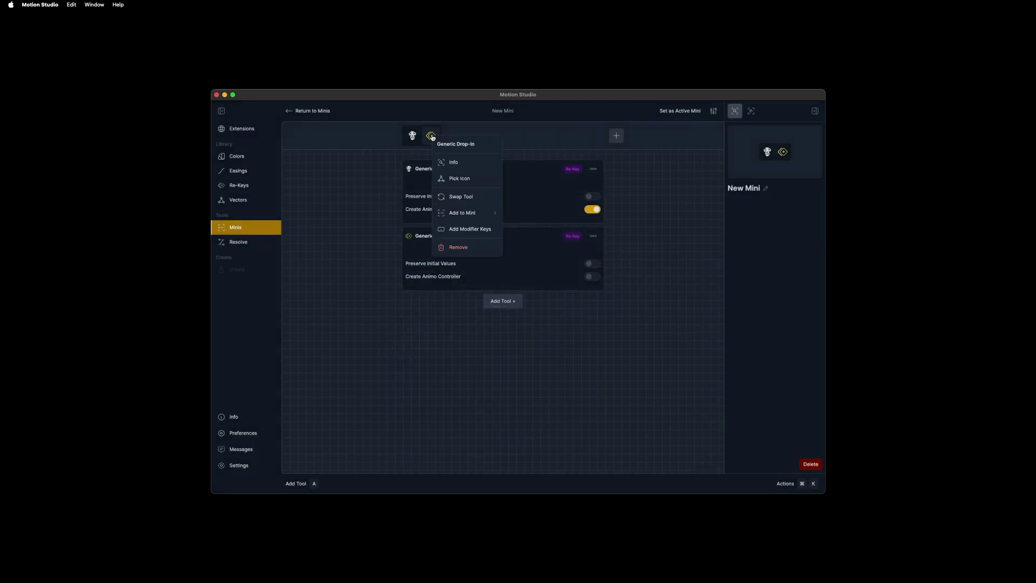
left_click(461, 178)
left_click(417, 186)
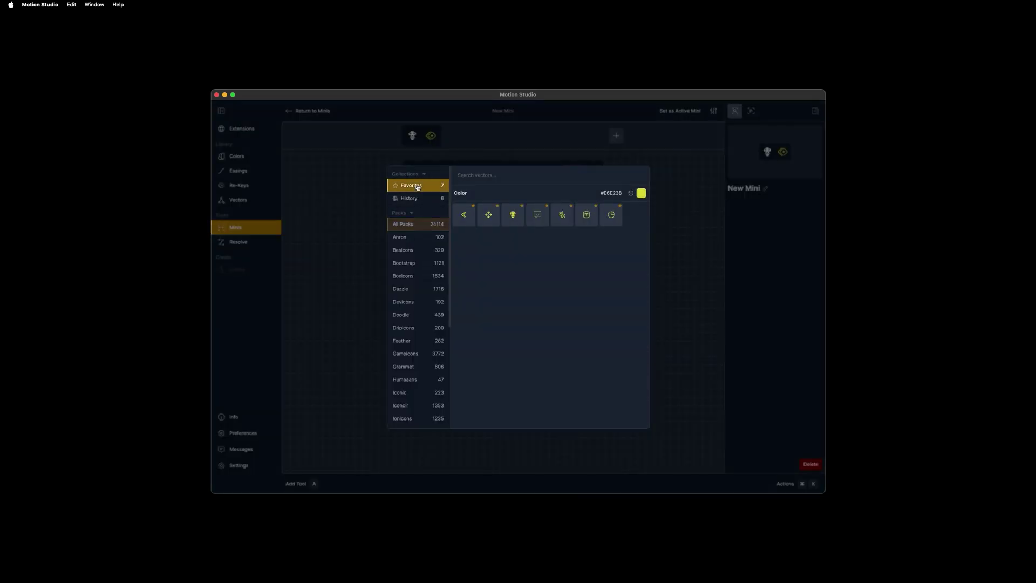
left_click(539, 213)
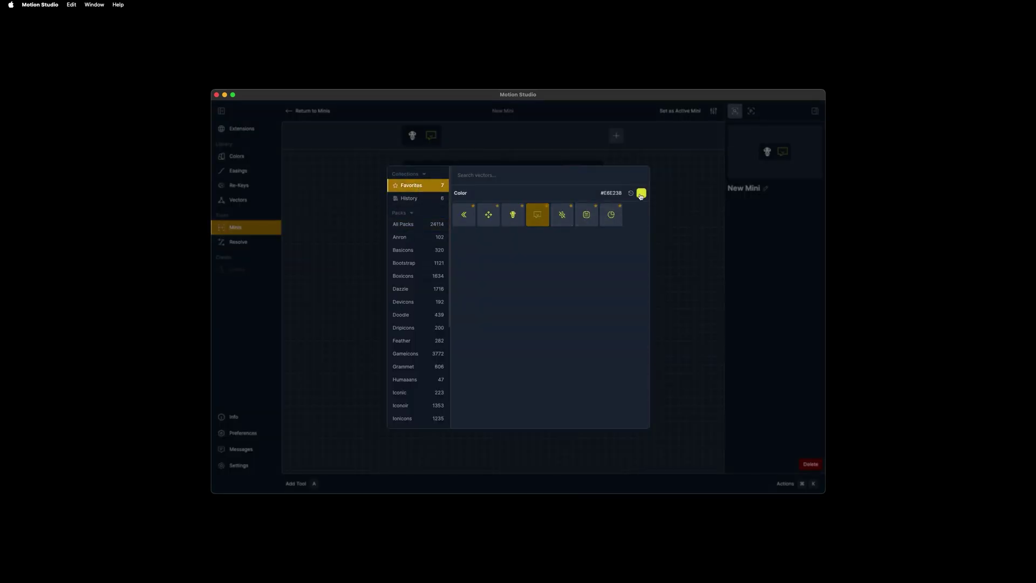
left_click(641, 192)
left_click_drag(603, 234, 556, 208)
left_click(679, 217)
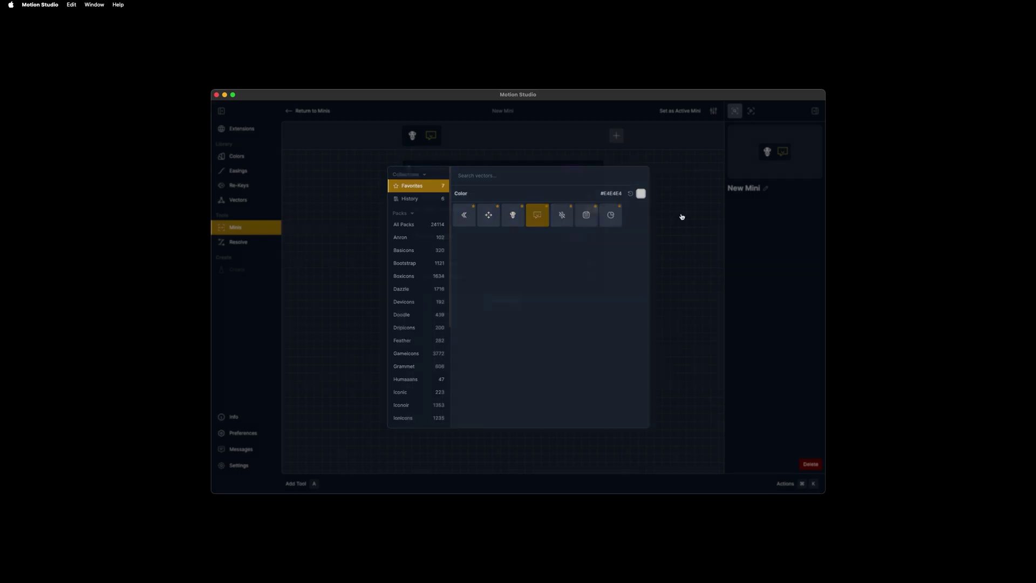
left_click(680, 218)
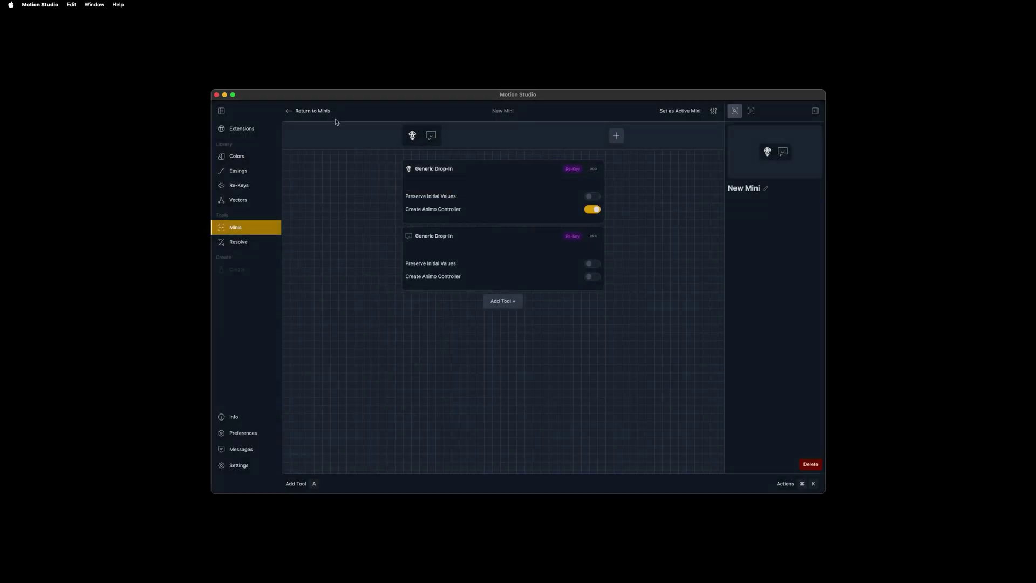
left_click(684, 113)
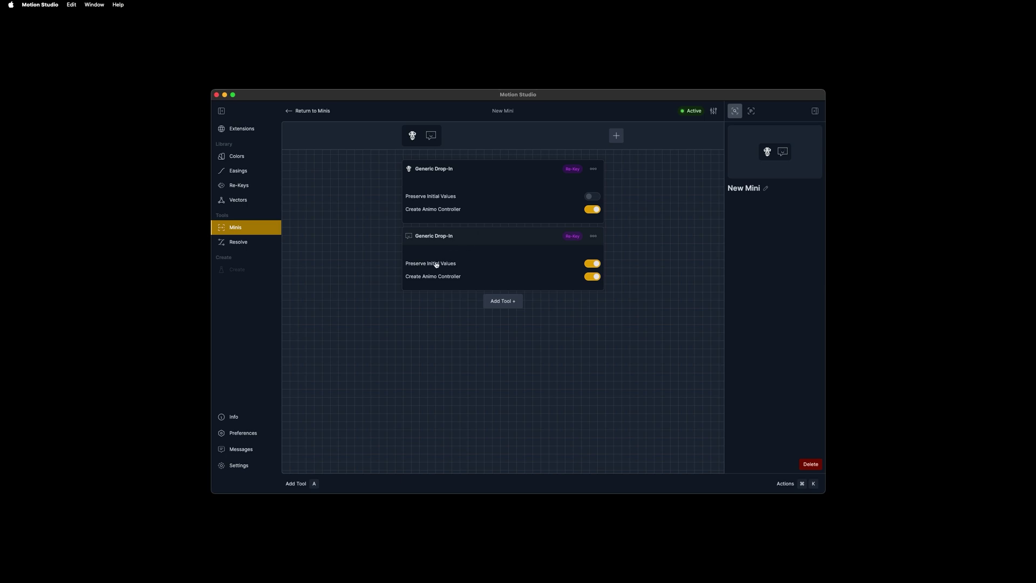
Rename the New Mini to 'Custom Tools' in the Minis list.
left_click(300, 112)
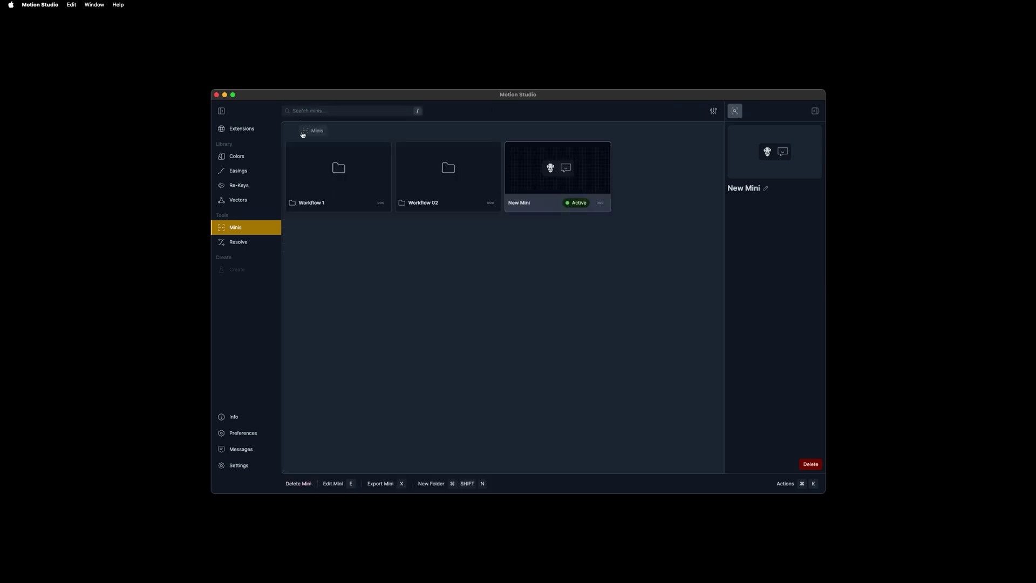
double_click(522, 204)
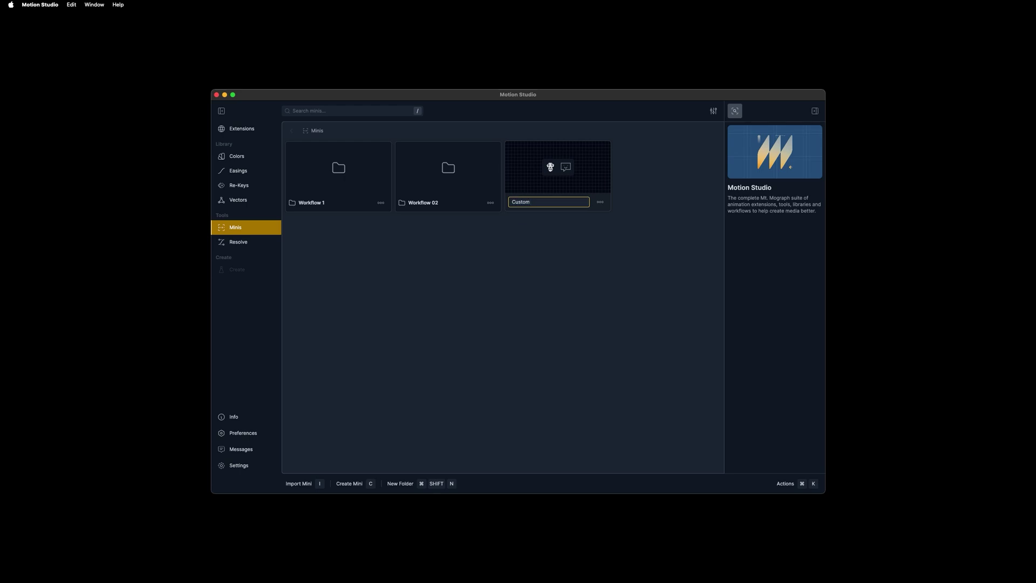
type("Custom Tools")
key("Return")
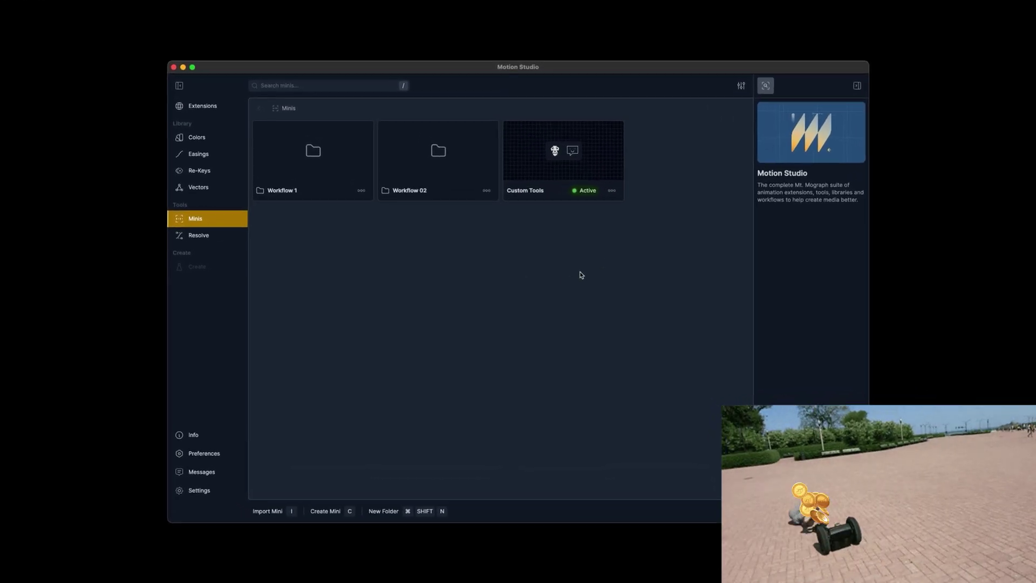
Open the Custom Tools mini's tool picker at the After Effects Commands library.
left_click(610, 158)
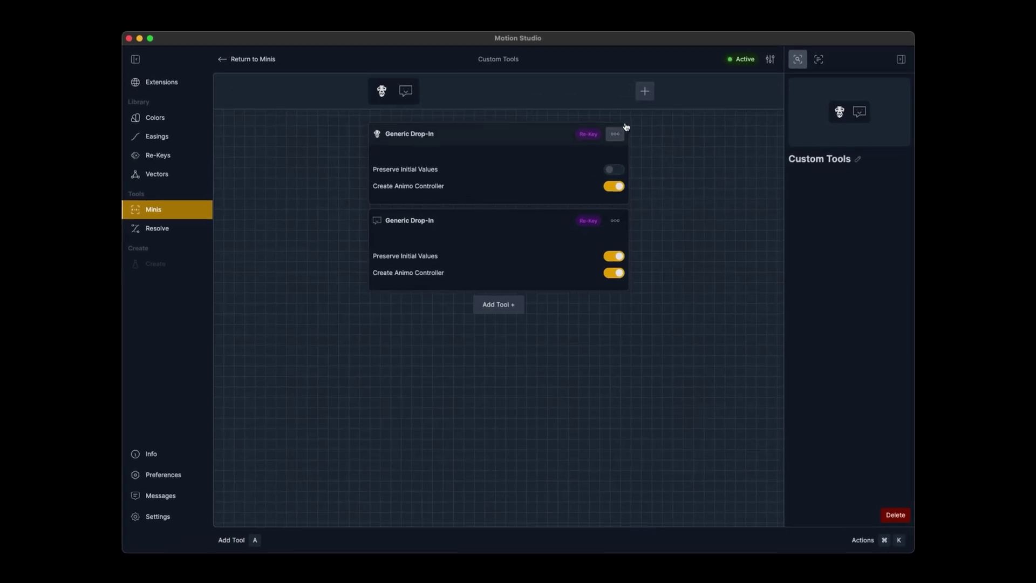
left_click(644, 94)
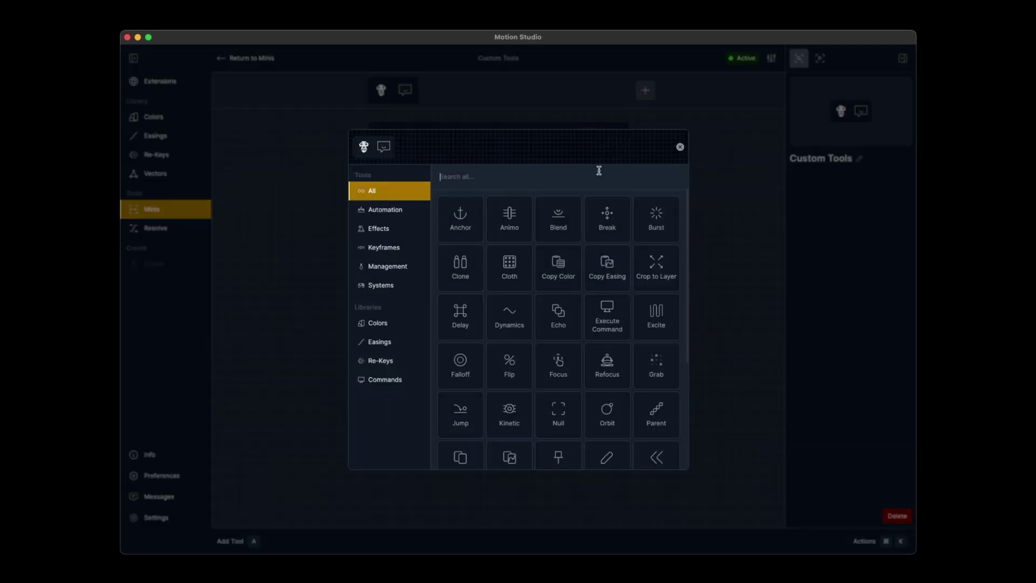
left_click(395, 381)
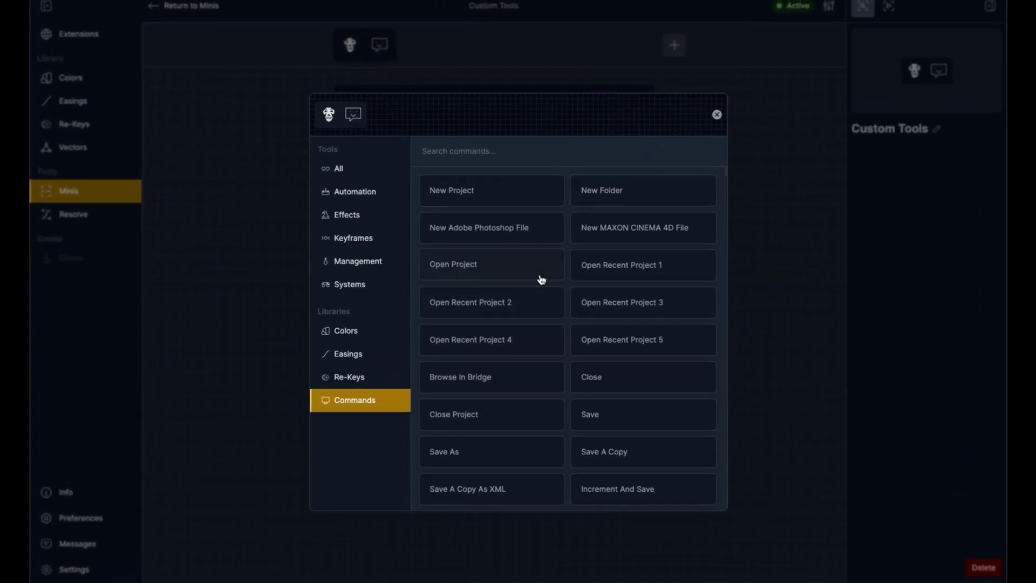
scroll(542, 279, "down", 15)
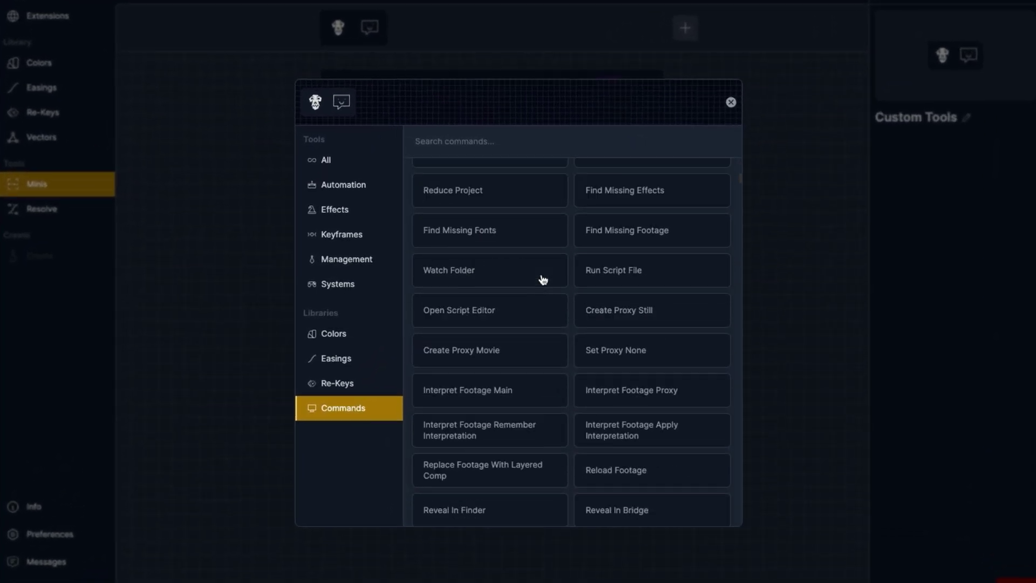
scroll(542, 279, "down", 20)
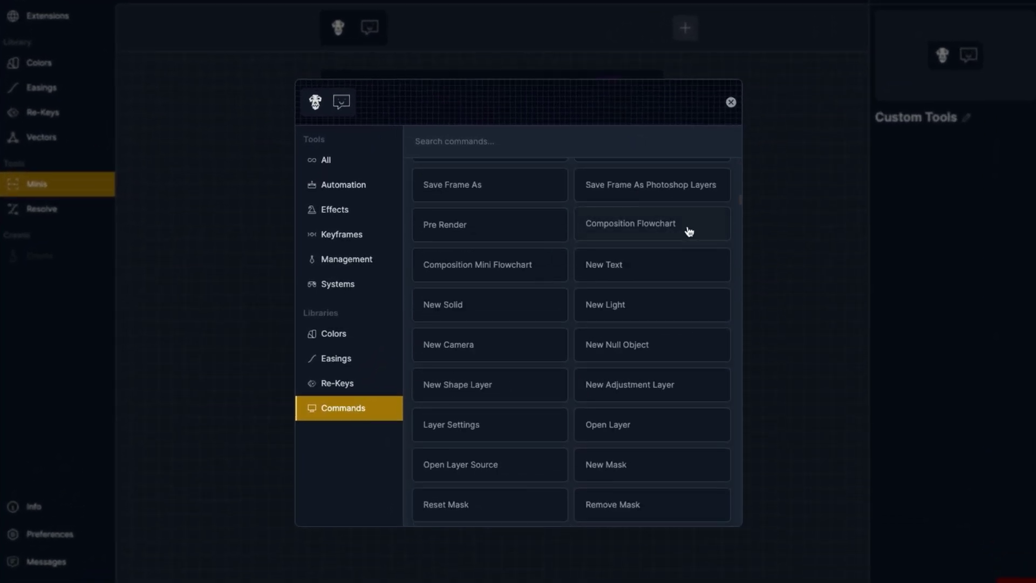
scroll(688, 231, "down", 20)
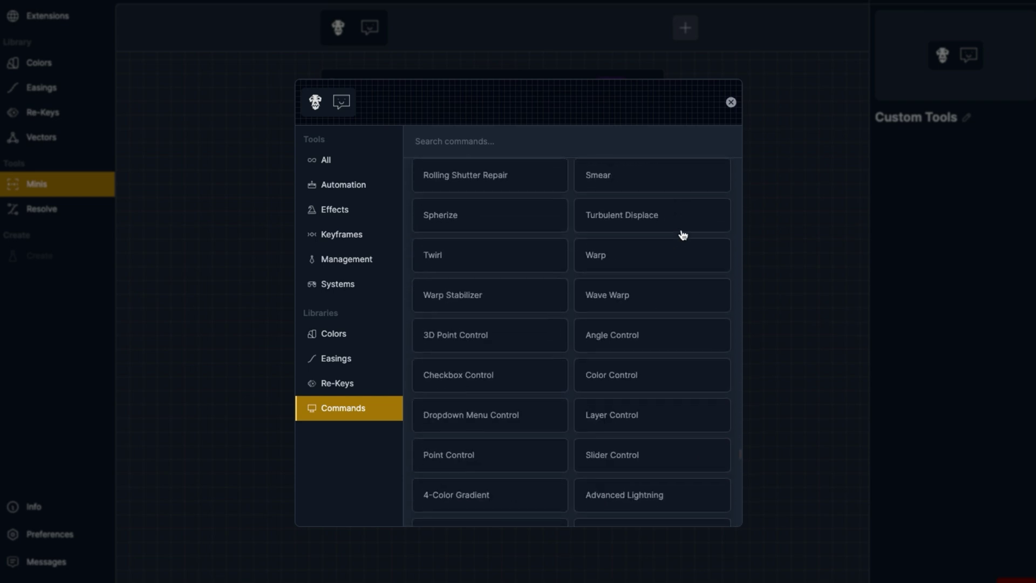
scroll(683, 234, "down", 20)
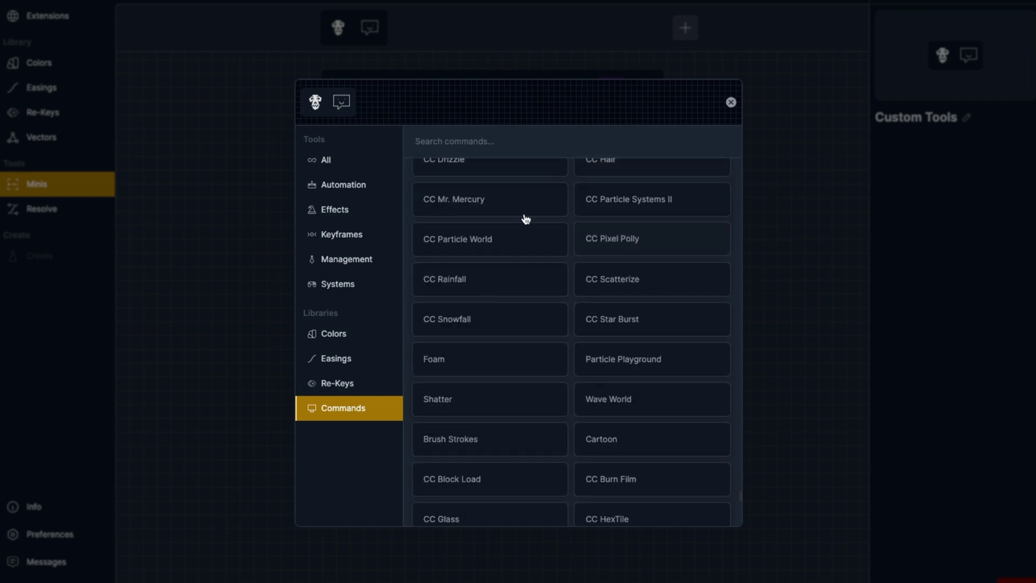
Search for and add Purge All Memory And Disk Cache, Freeze Frame and Set Focus Distance To Layer.
left_click(460, 143)
type("pur")
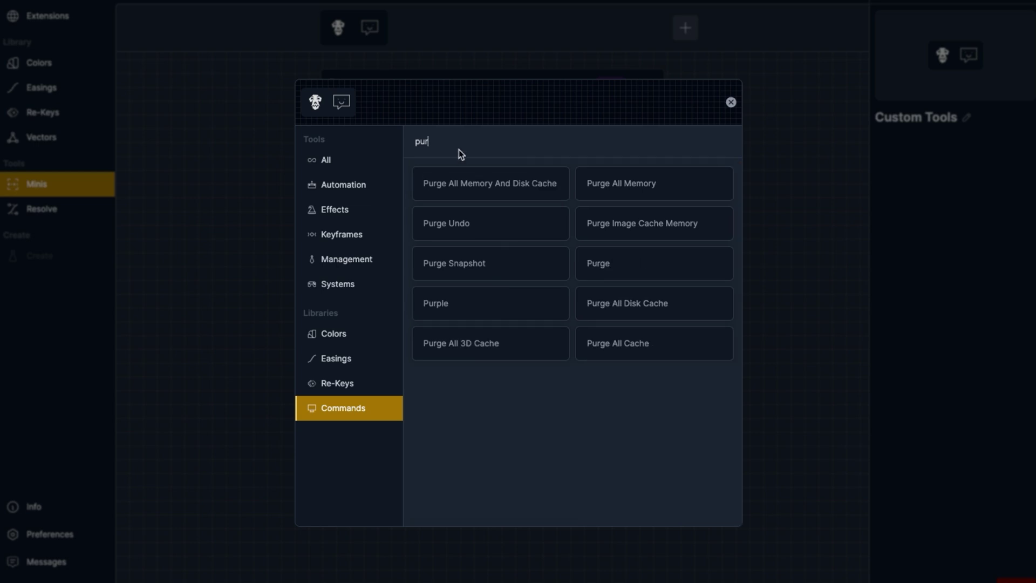
left_click(468, 181)
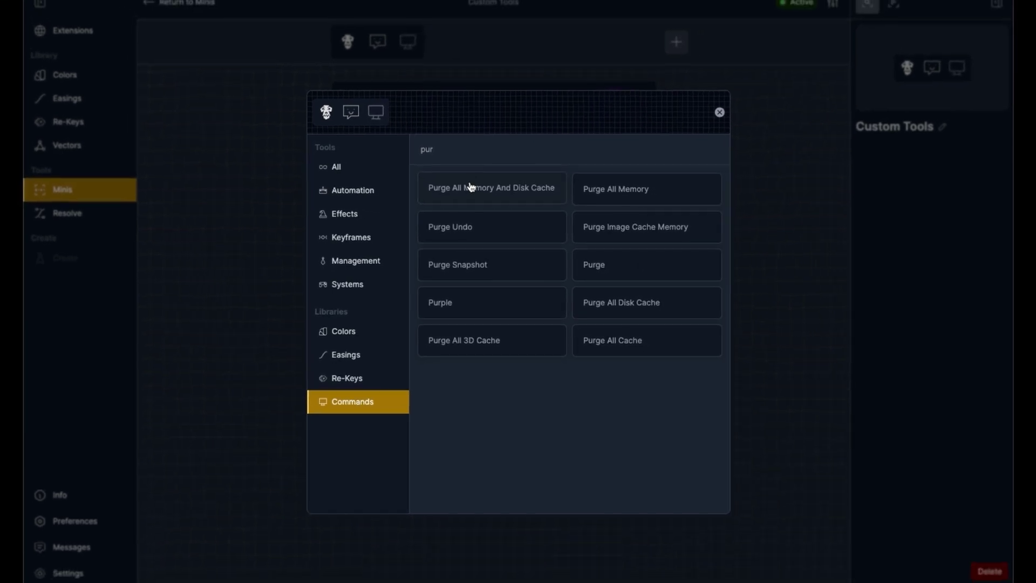
double_click(462, 153)
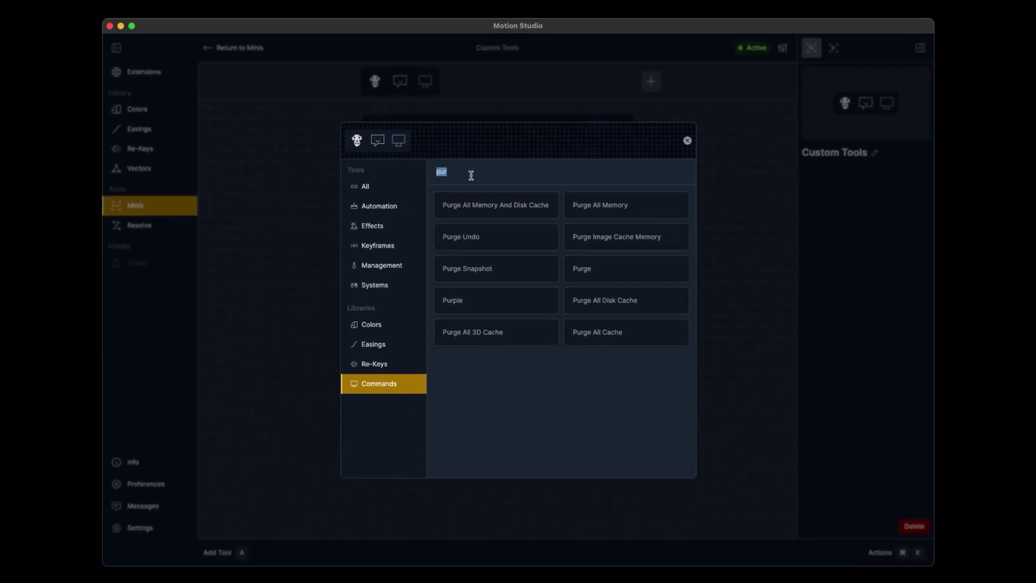
type("free")
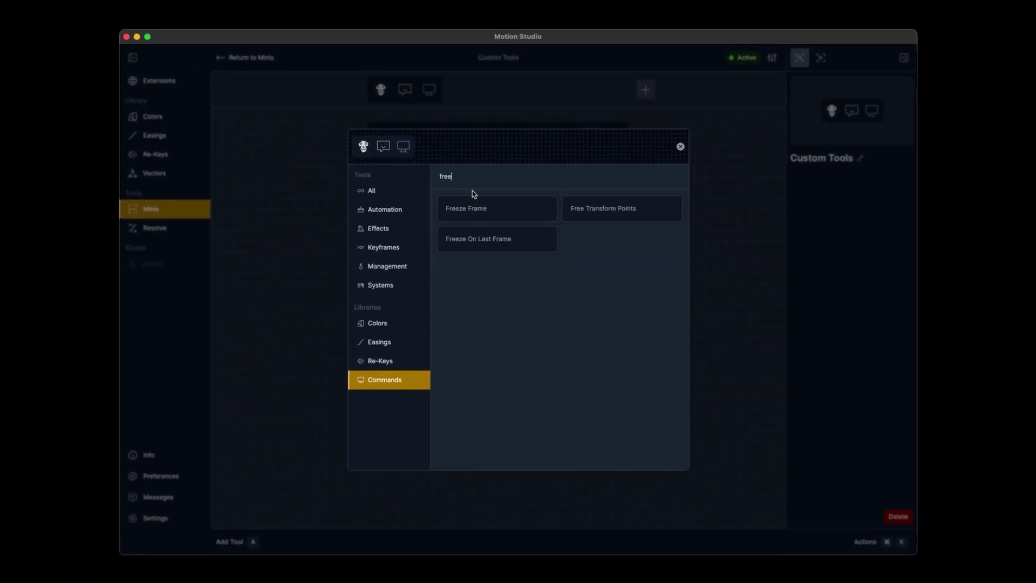
left_click(475, 208)
double_click(446, 178)
type("cam")
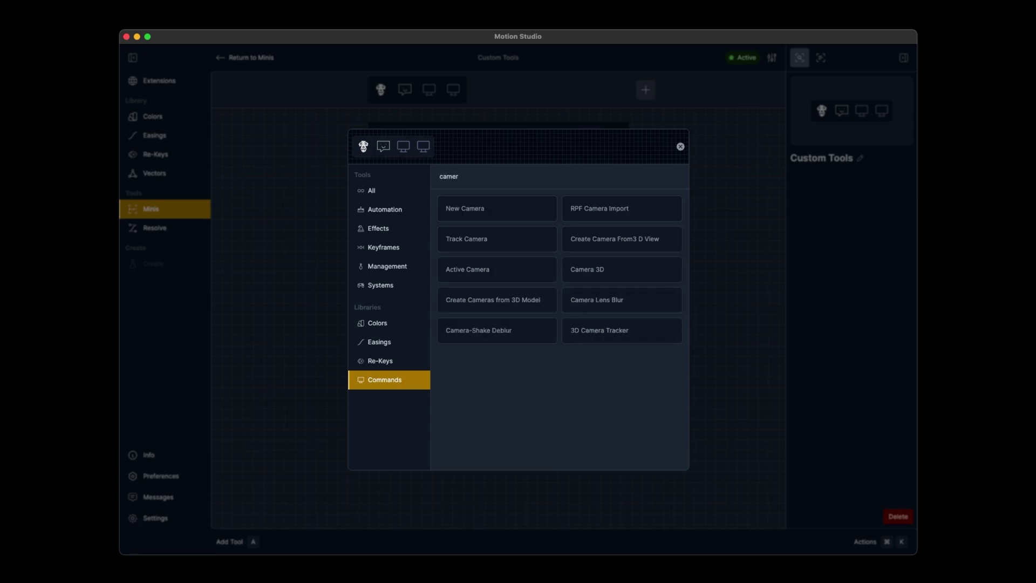
type("er")
key("super+a")
key("BackSpace")
type("foc")
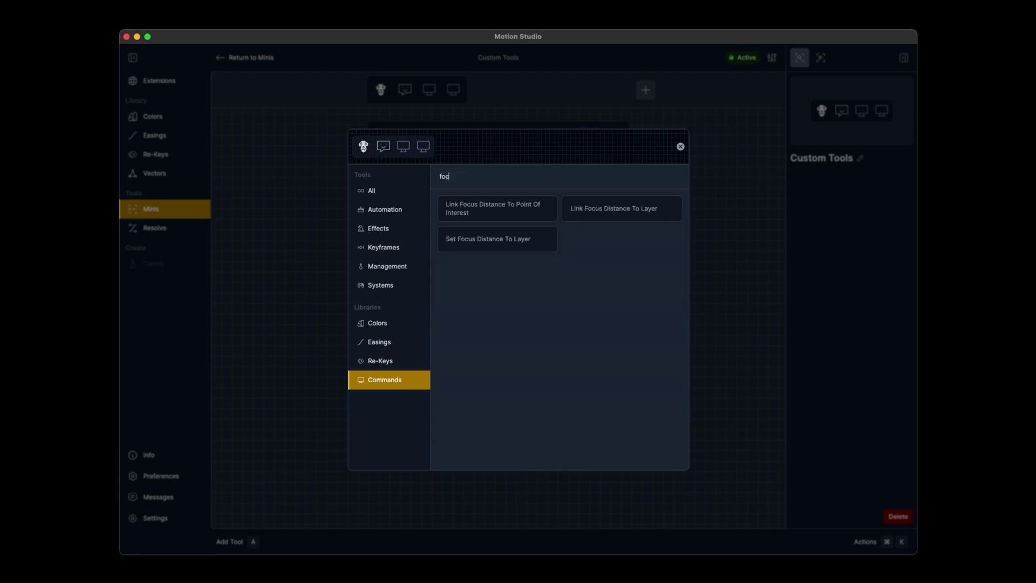
left_click(476, 241)
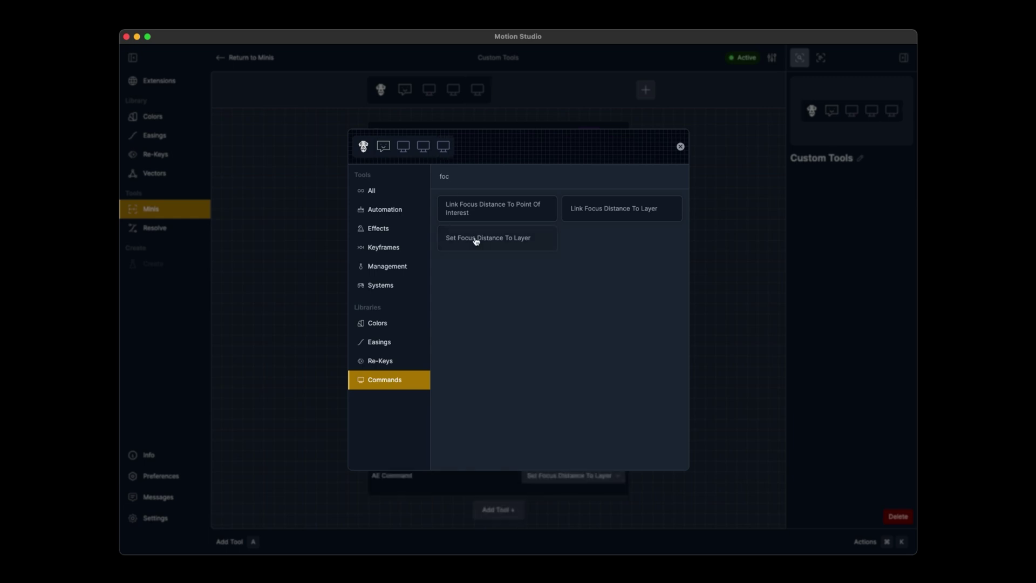
Give the Purge All Memory And Disk Cache tool a trash-can icon found by searching 'trash'.
left_click(721, 275)
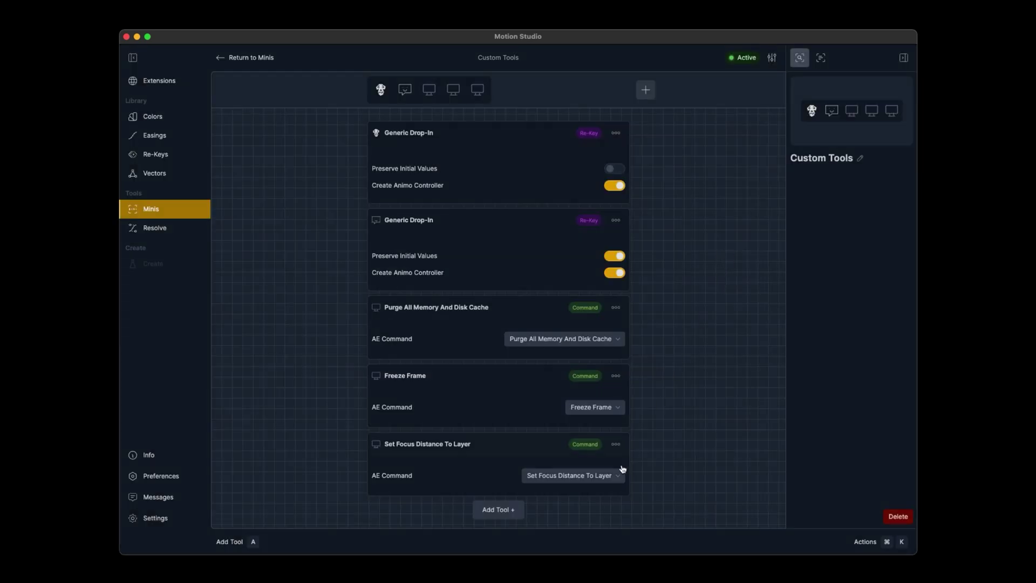
left_click(605, 344)
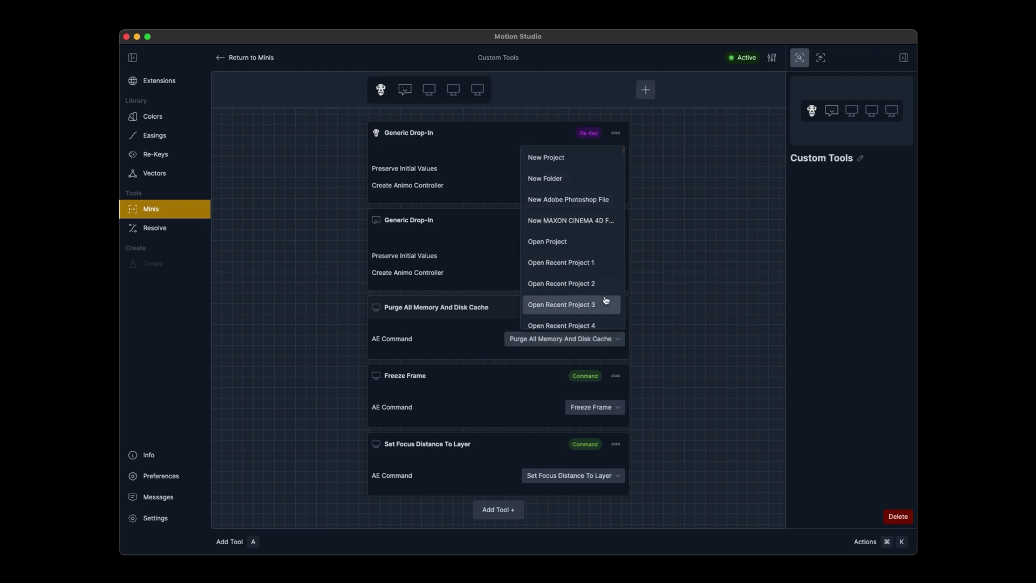
left_click(694, 290)
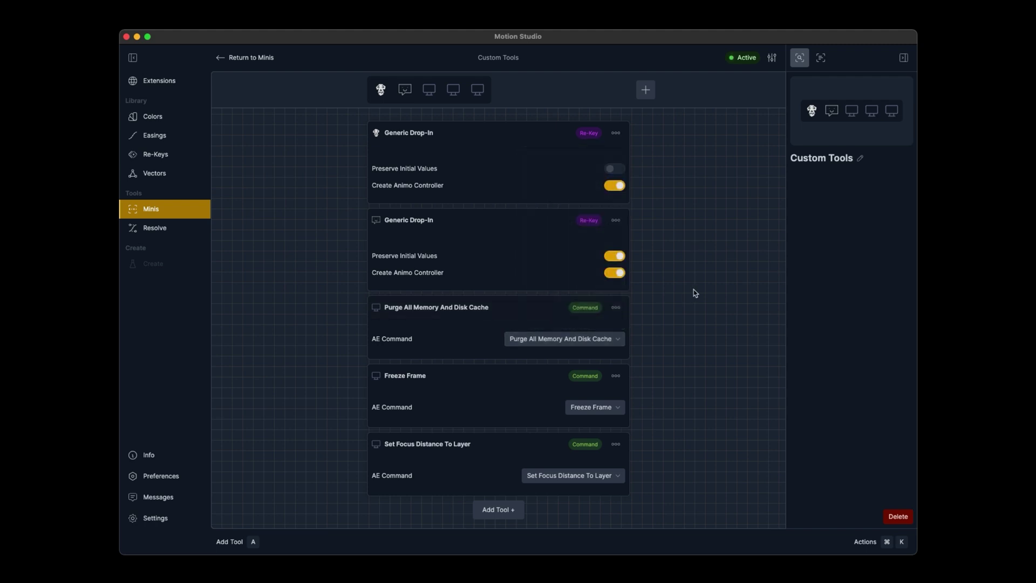
left_click(534, 310)
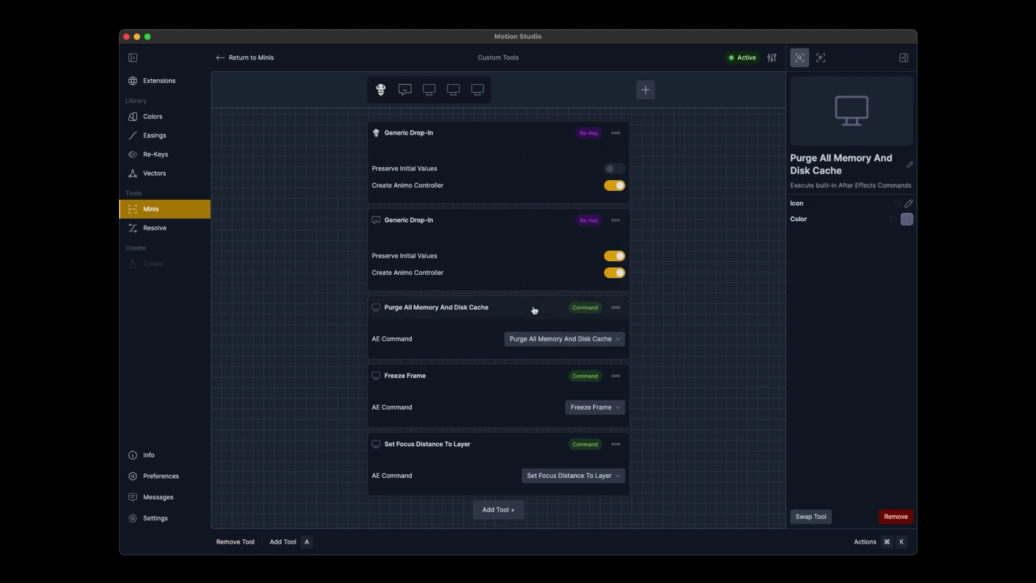
left_click(909, 204)
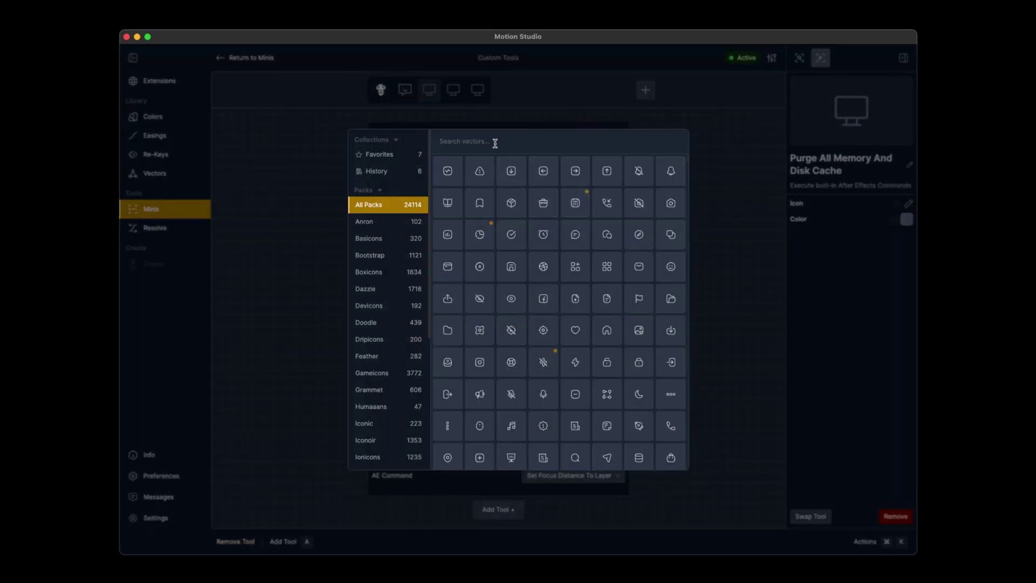
type("dest")
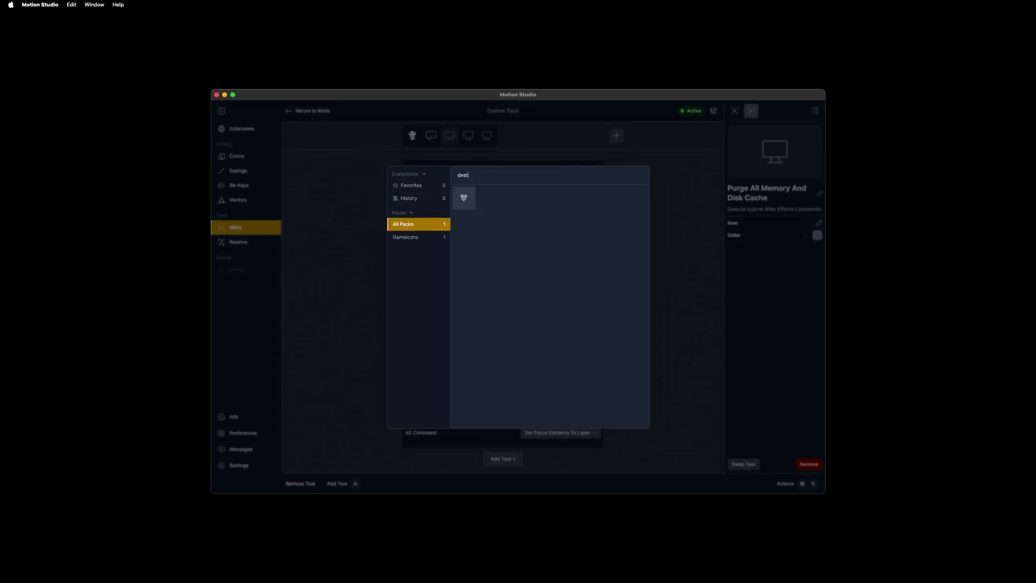
key("BackSpace")
key("BackSpace")
key("BackSpace")
key("BackSpace")
type("trash")
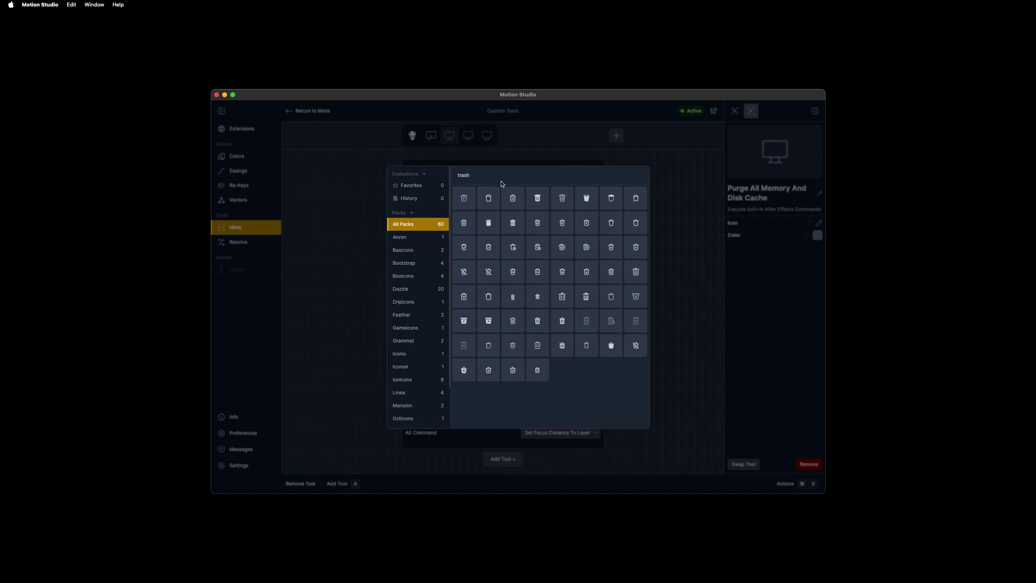
left_click(537, 198)
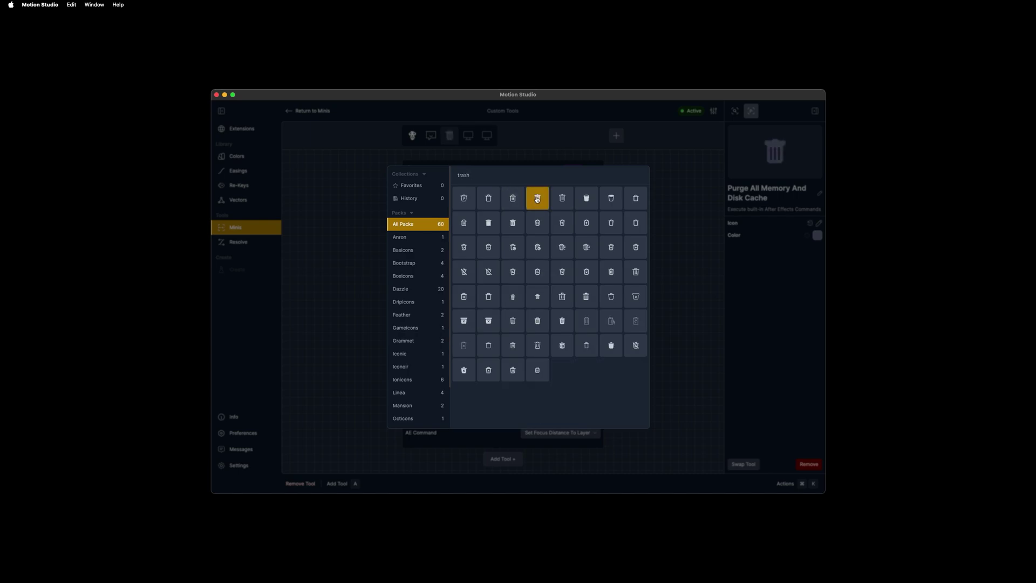
left_click(672, 244)
Tint the Purge tool's trash-can icon a saturated pinkish red.
right_click(450, 145)
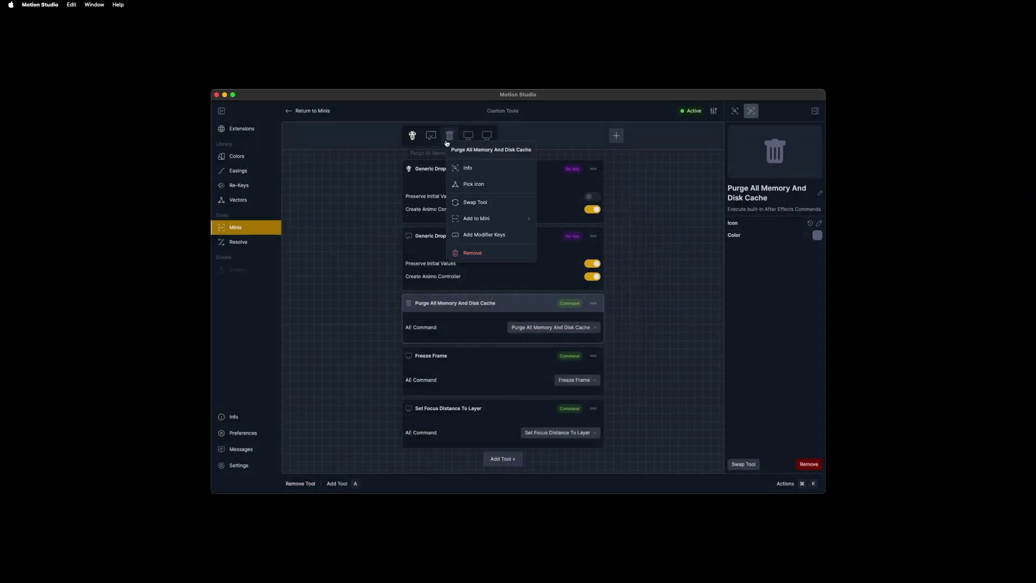
left_click(469, 185)
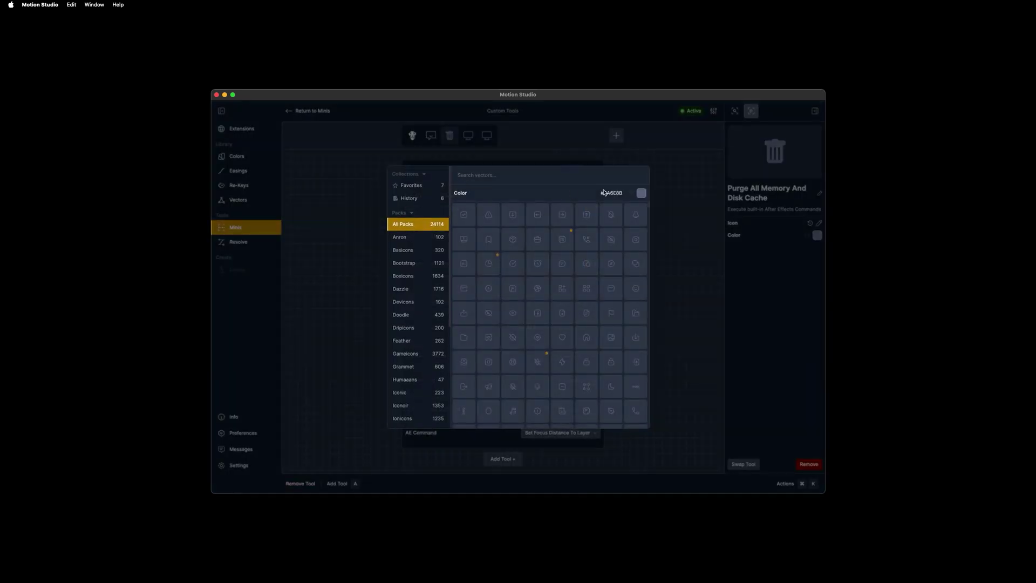
left_click(641, 193)
left_click_drag(617, 276, 642, 276)
left_click_drag(638, 223, 640, 205)
left_click(686, 233)
left_click(677, 255)
left_click(500, 358)
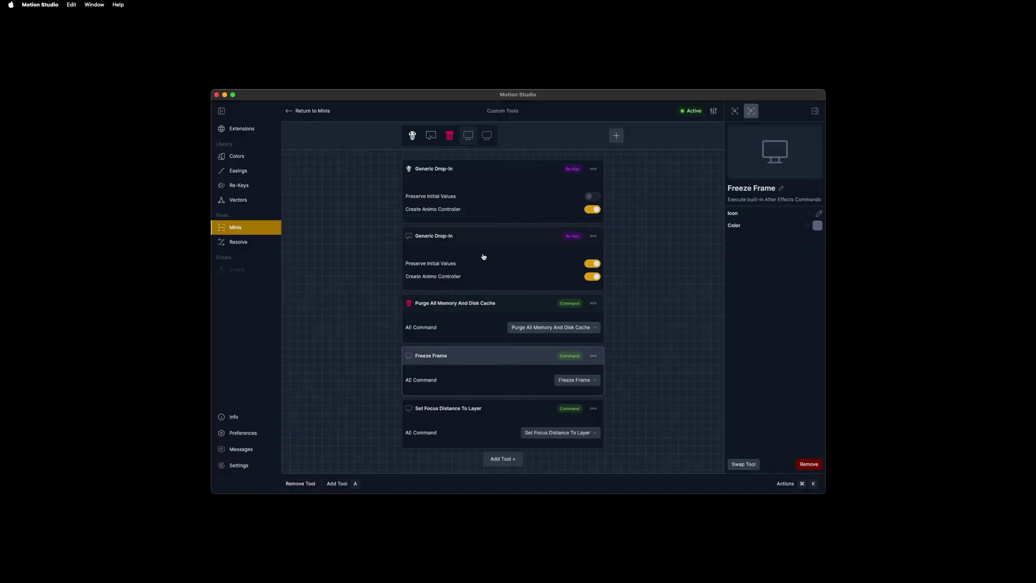
Give the Freeze Frame tool a blue snowflake icon found by searching 'snow'.
right_click(469, 135)
left_click(492, 173)
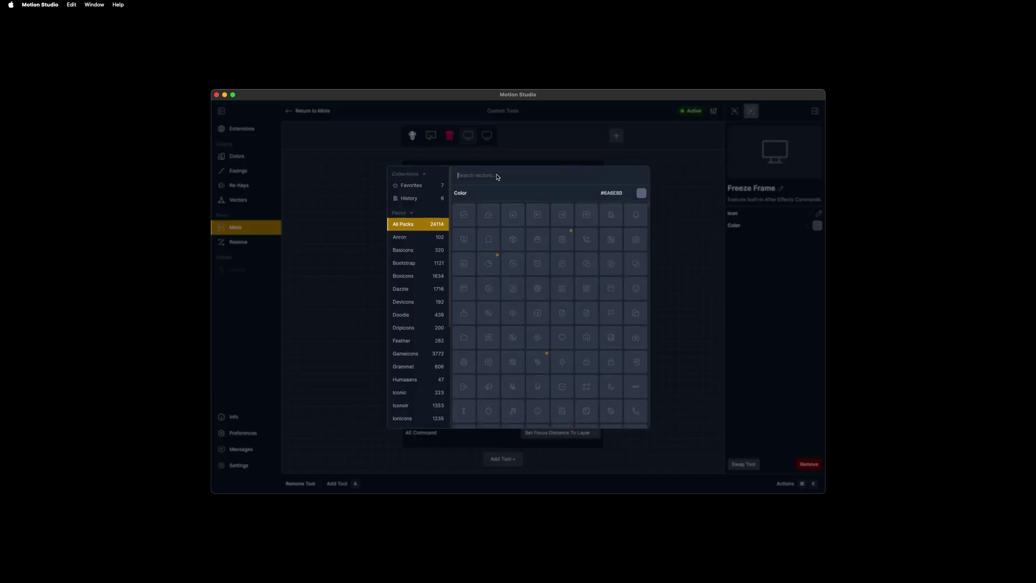
type("free")
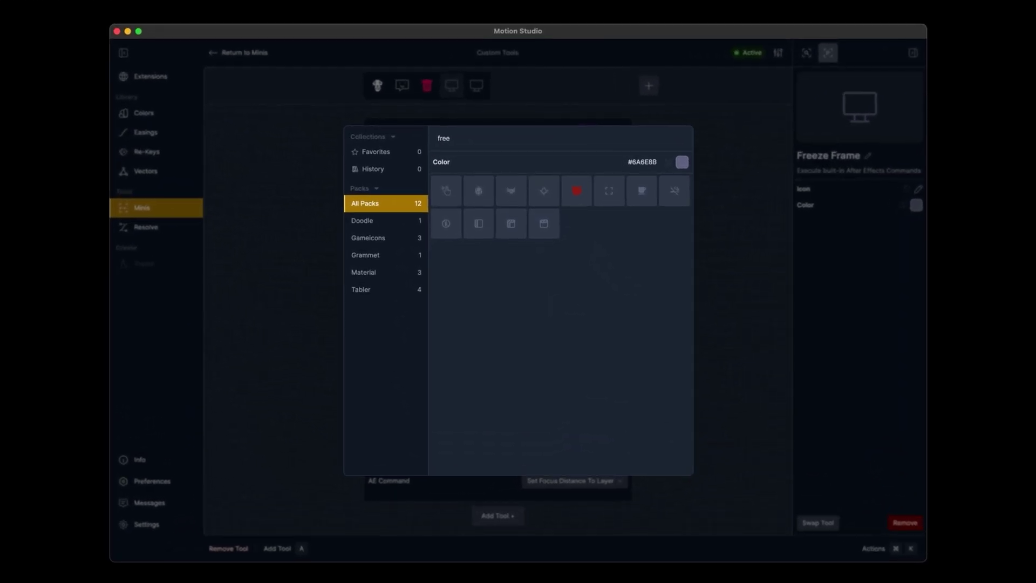
key("super+a")
type("snow")
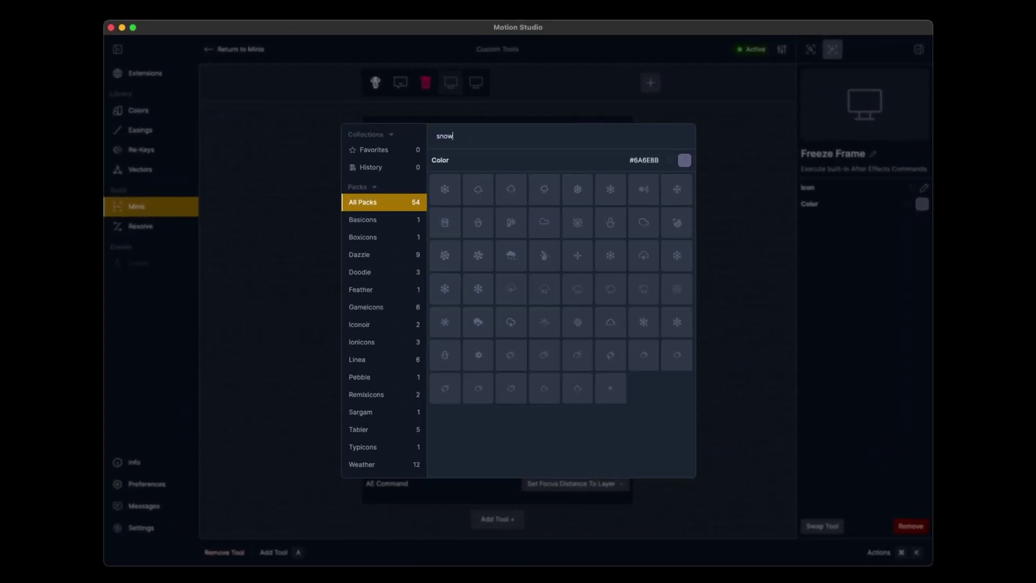
left_click(457, 197)
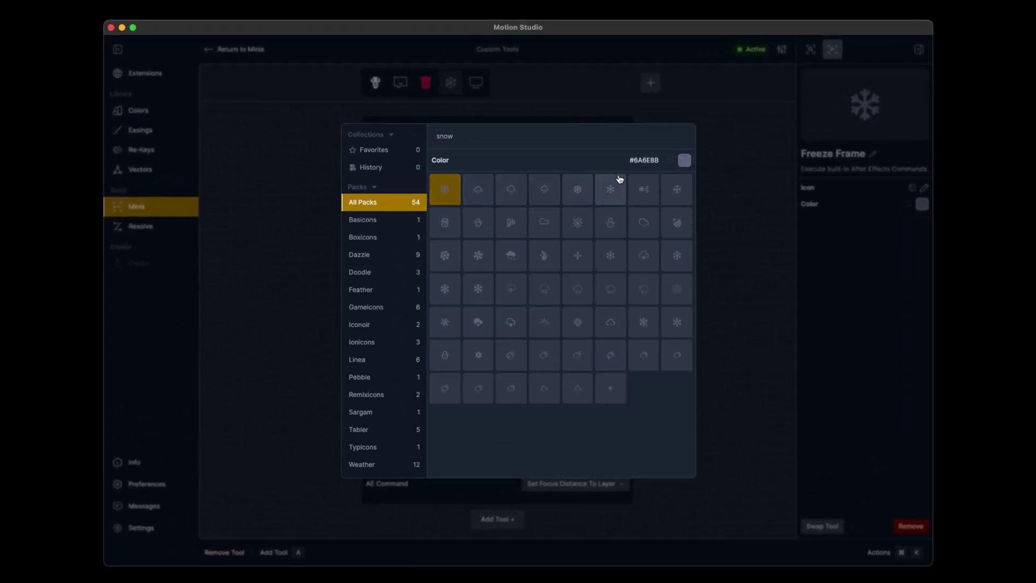
left_click(684, 161)
left_click(666, 178)
left_click(716, 205)
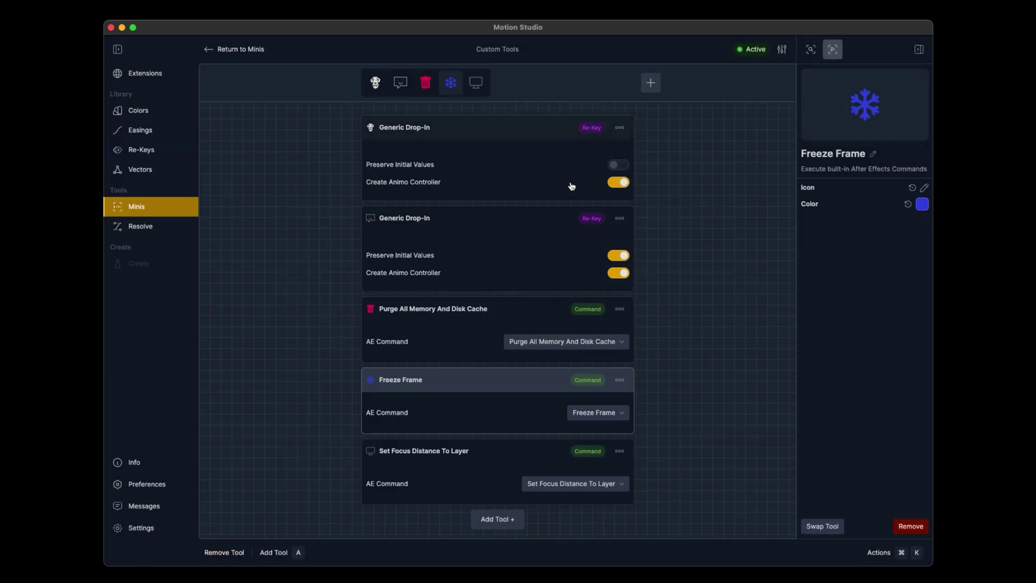
Give Set Focus Distance To Layer a bright yellow camera icon found by searching 'camera'.
left_click(477, 83)
right_click(477, 84)
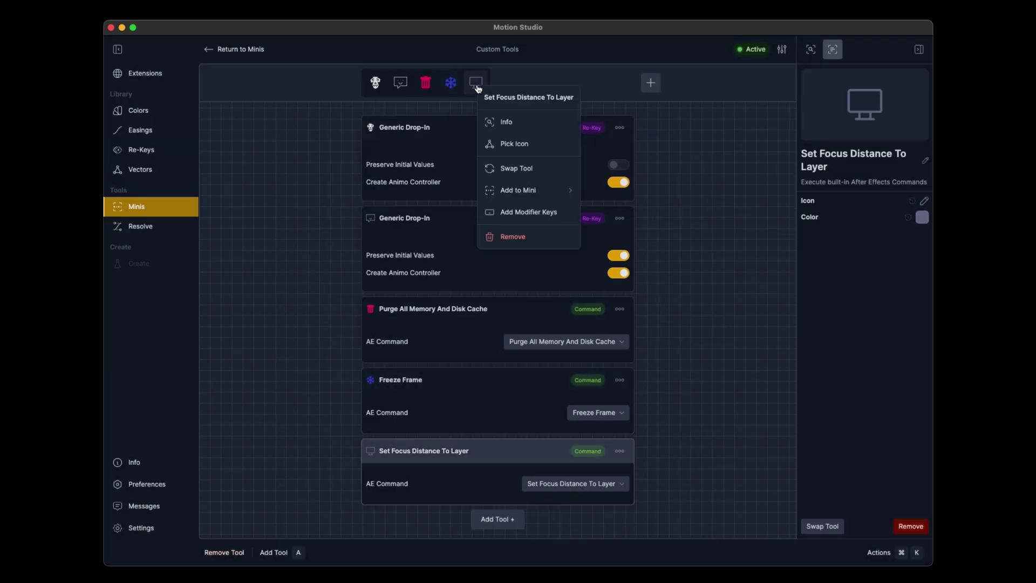
left_click(513, 141)
type("camera")
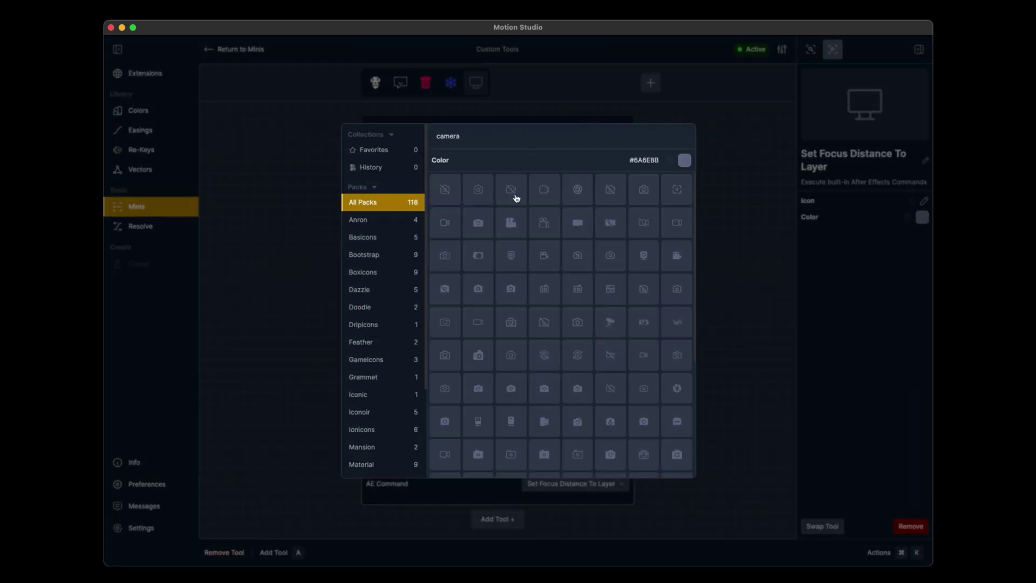
scroll(524, 313, "down", 5)
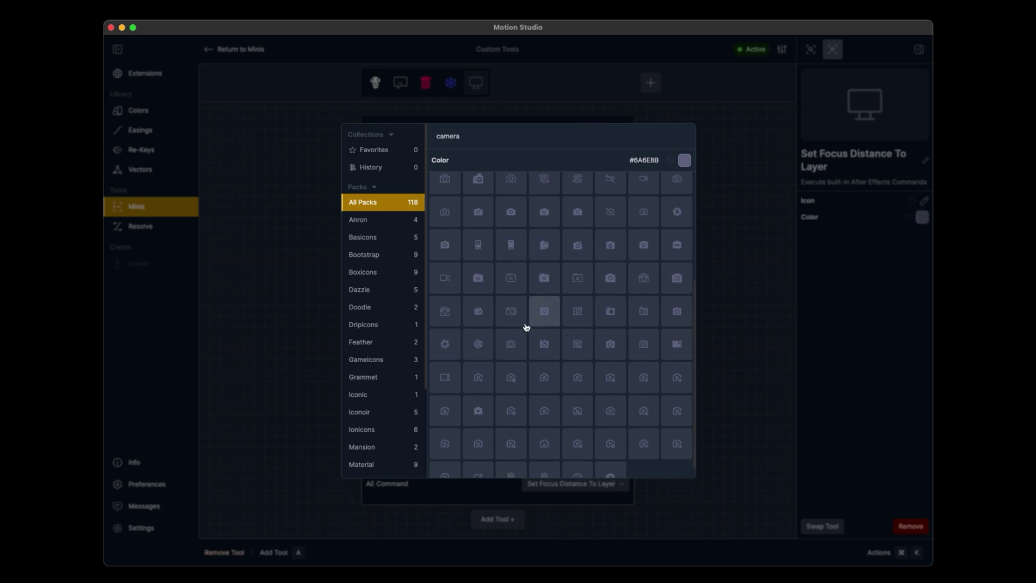
left_click(444, 314)
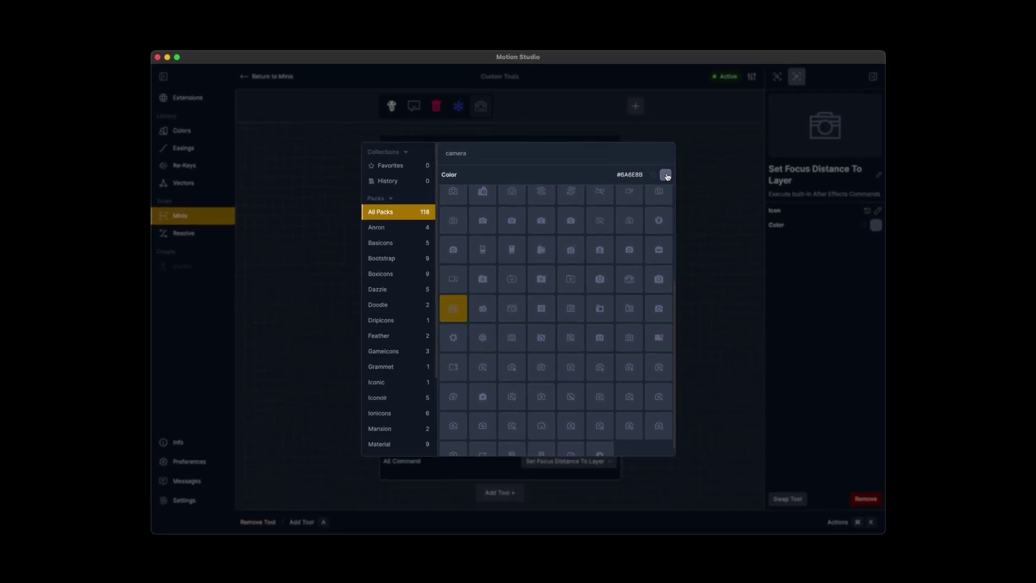
left_click(666, 175)
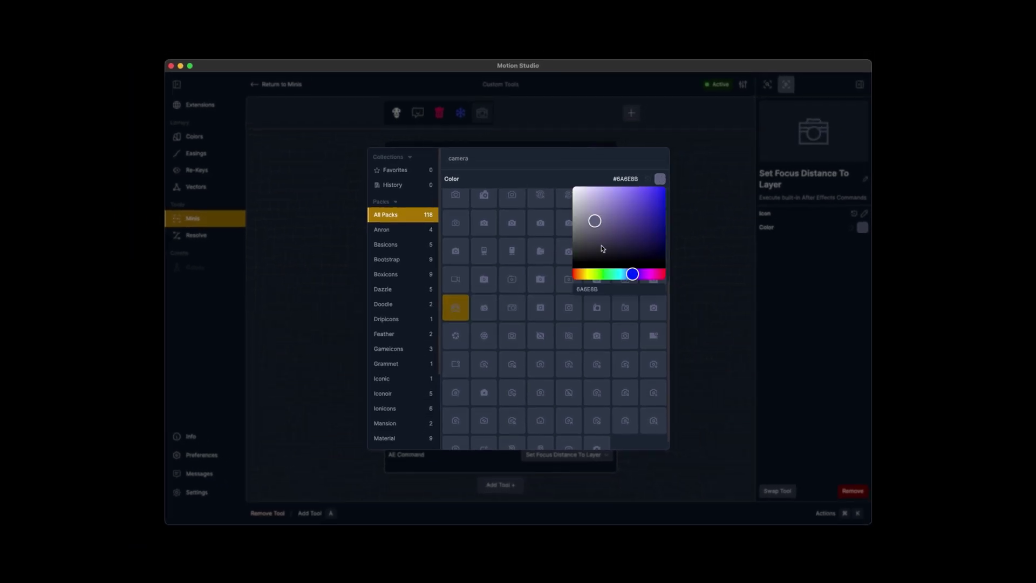
left_click(587, 274)
left_click(648, 195)
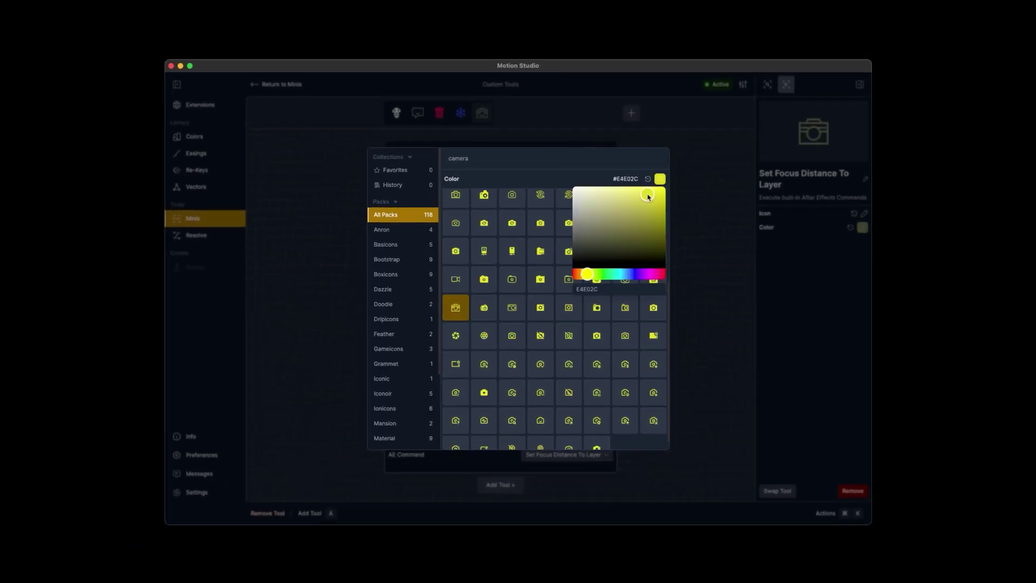
left_click(679, 209)
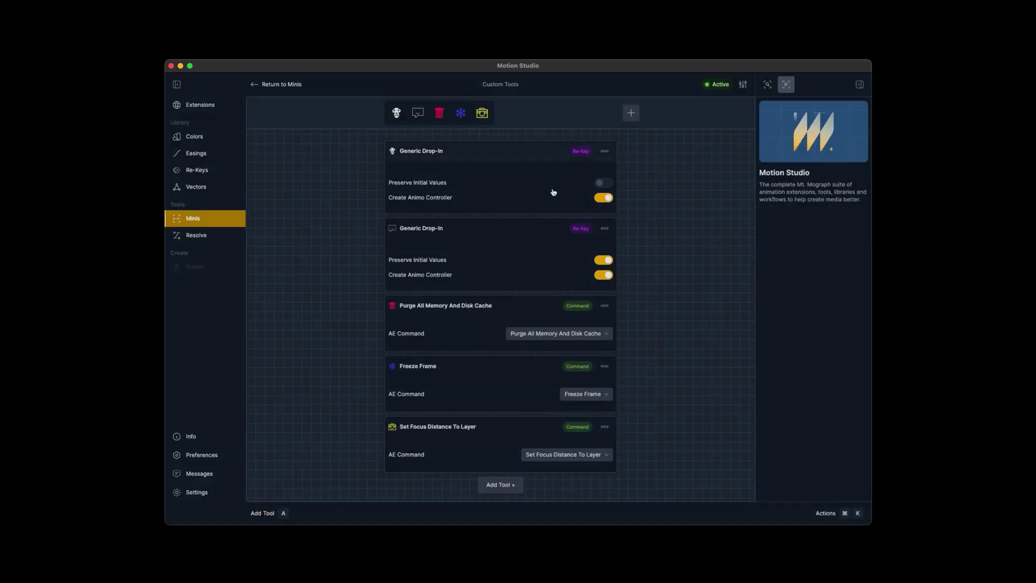
Review the camera, Freeze Frame, Purge All Memory and both Generic Drop-In tools.
left_click(482, 116)
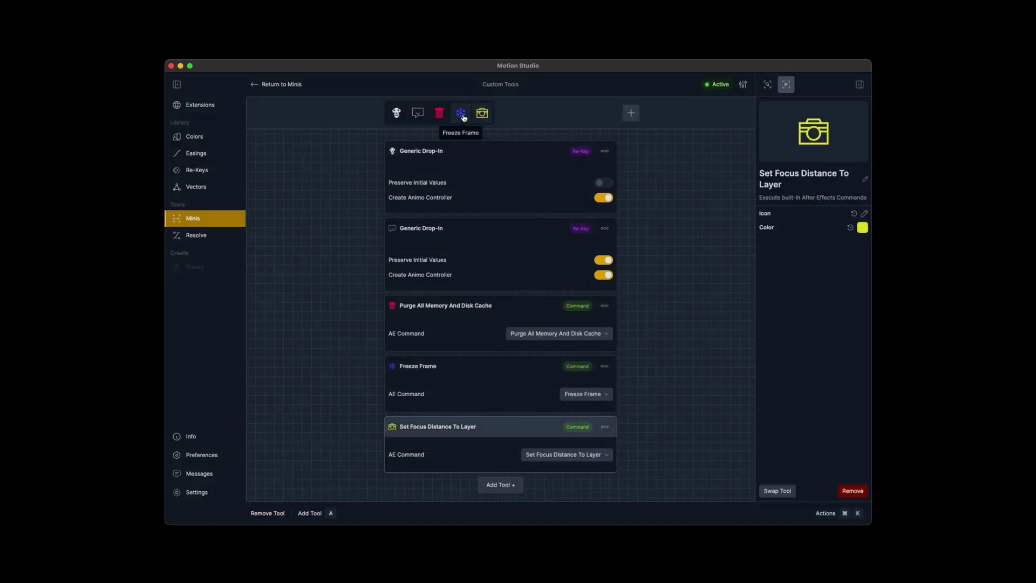
left_click(456, 116)
left_click(440, 115)
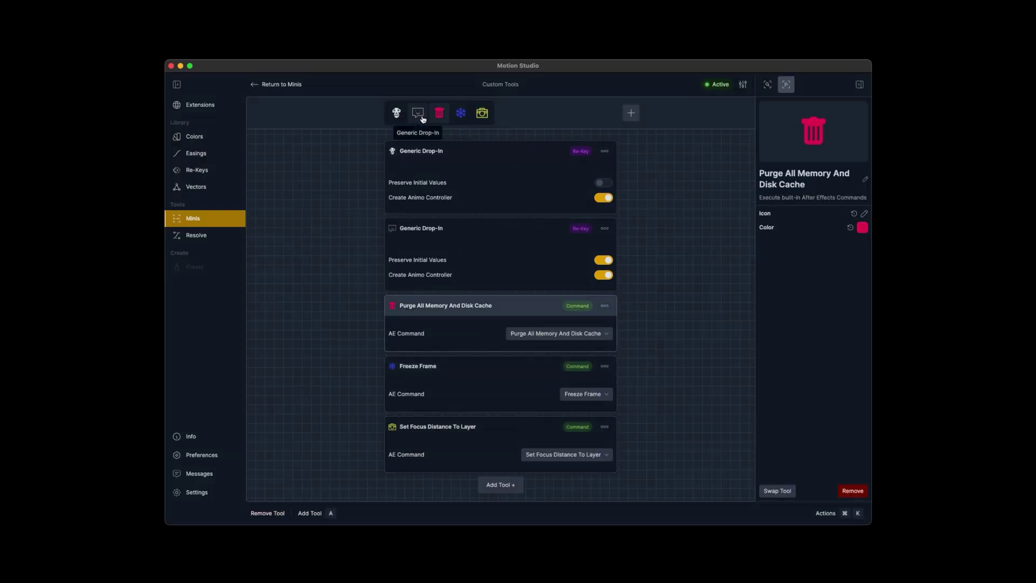
left_click(418, 116)
left_click(398, 114)
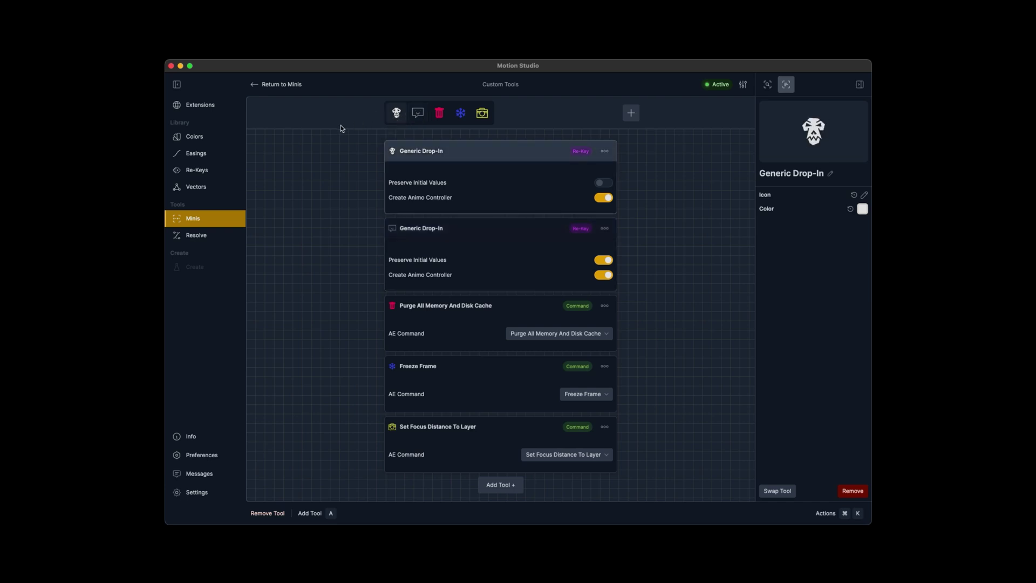
Deselect the tool cards and go back to the Minis list.
left_click(300, 194)
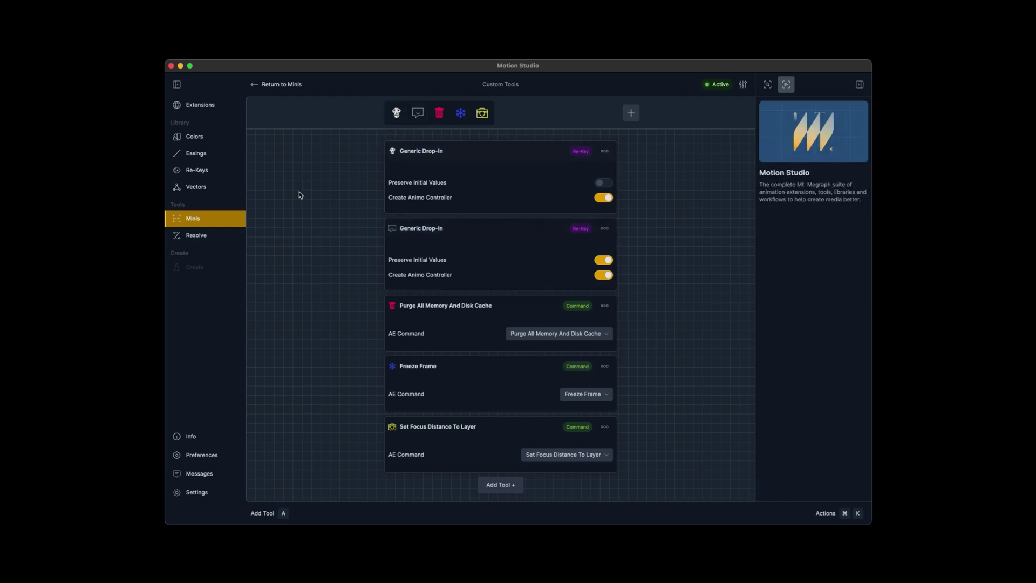
left_click(268, 85)
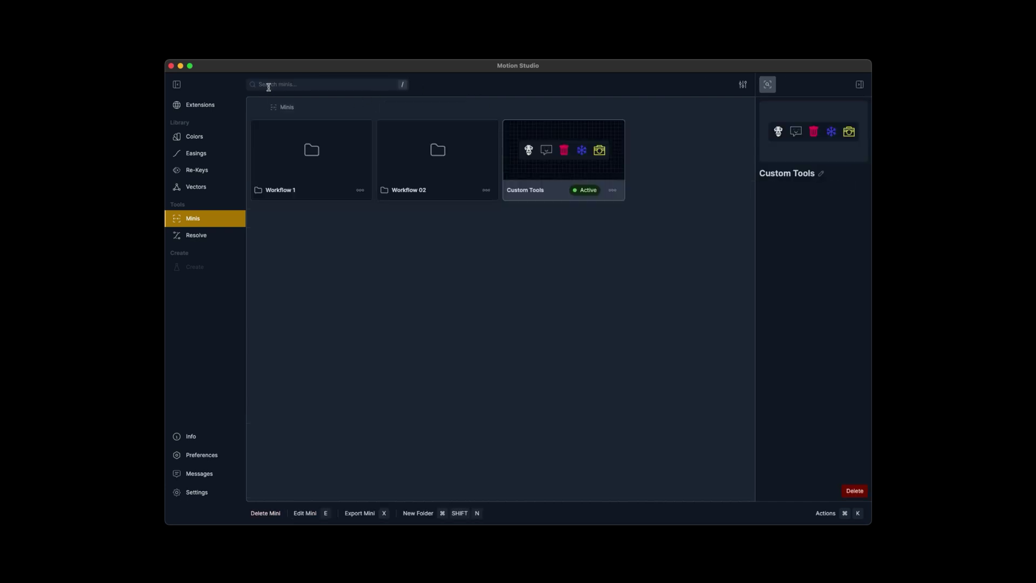
left_click(344, 285)
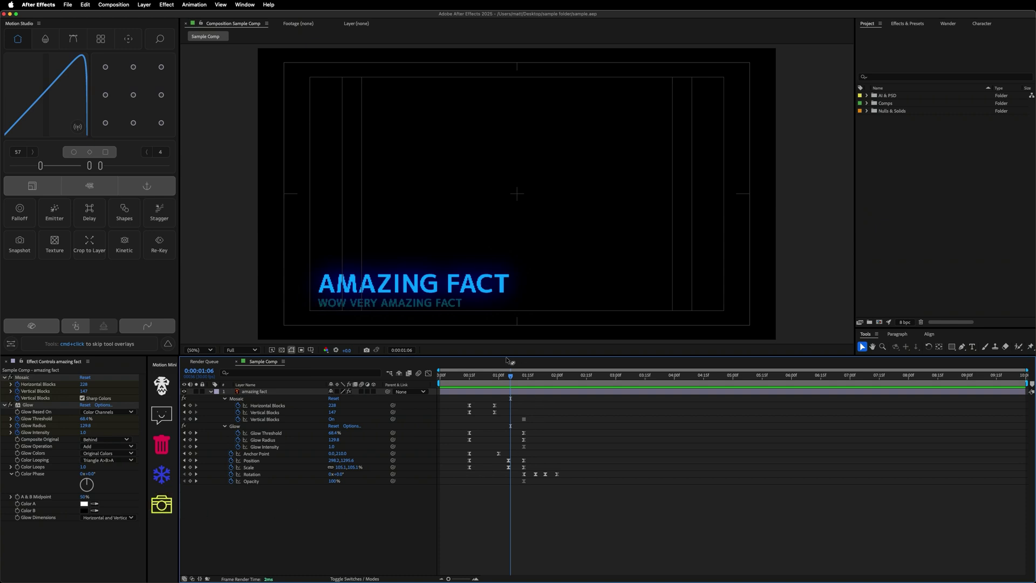
Play and stop the AMAZING FACT preview, then marquee-select all its layer keyframes.
key("space")
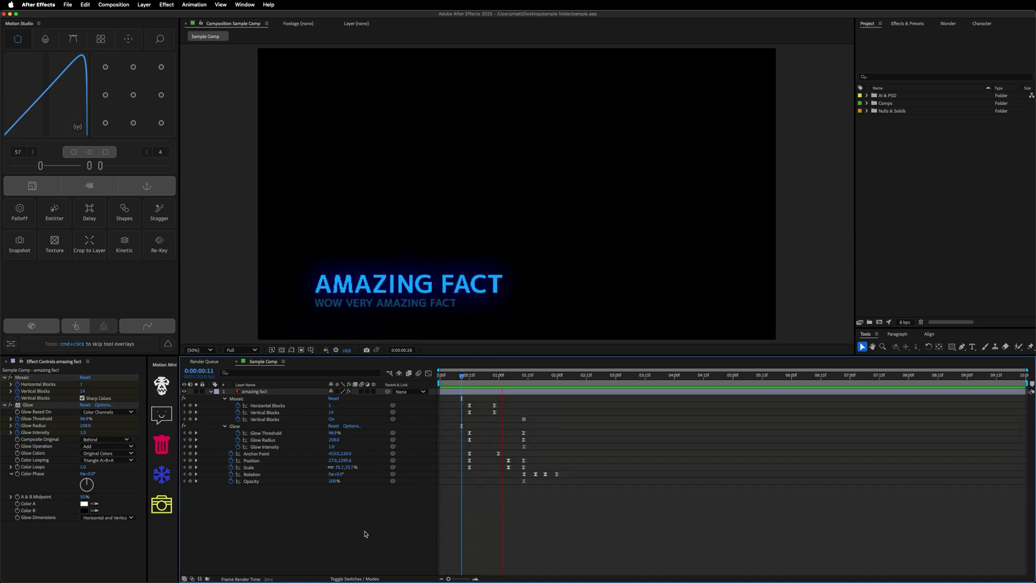
key("space")
left_click(518, 517)
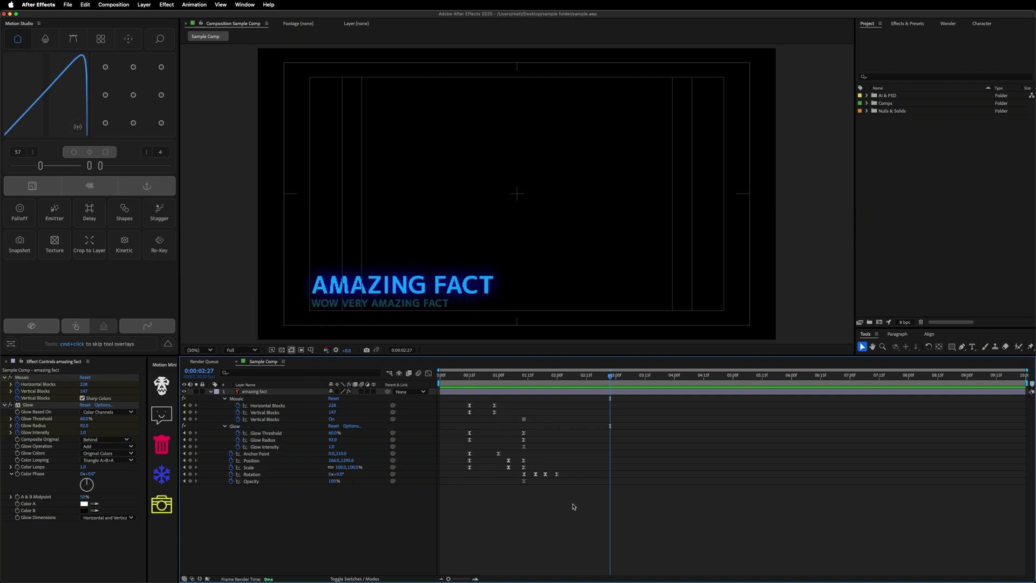
left_click_drag(578, 509, 446, 397)
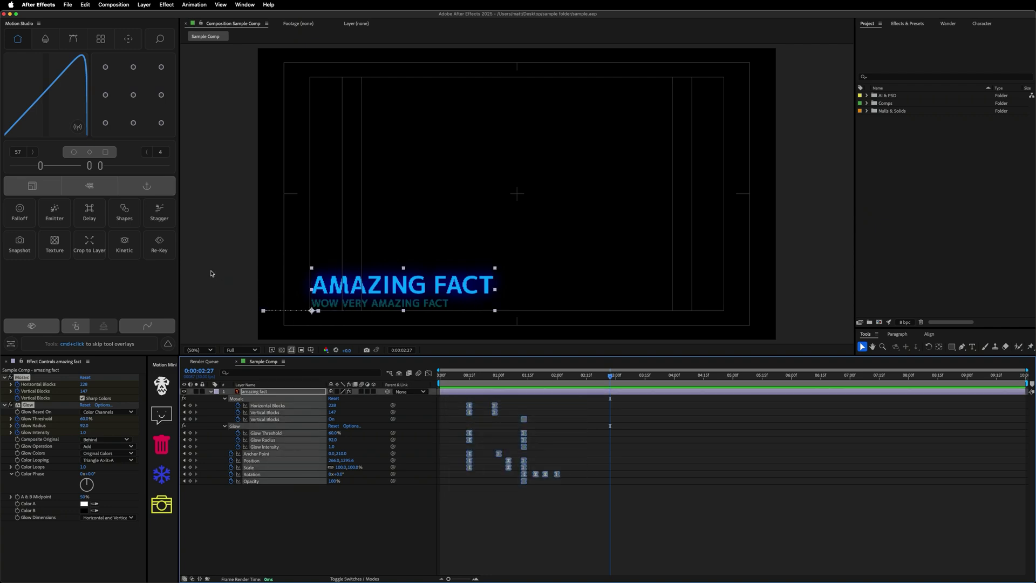
Save the selected keyframes as a new Re-Key named Fact Pop-Up.
left_click(160, 244)
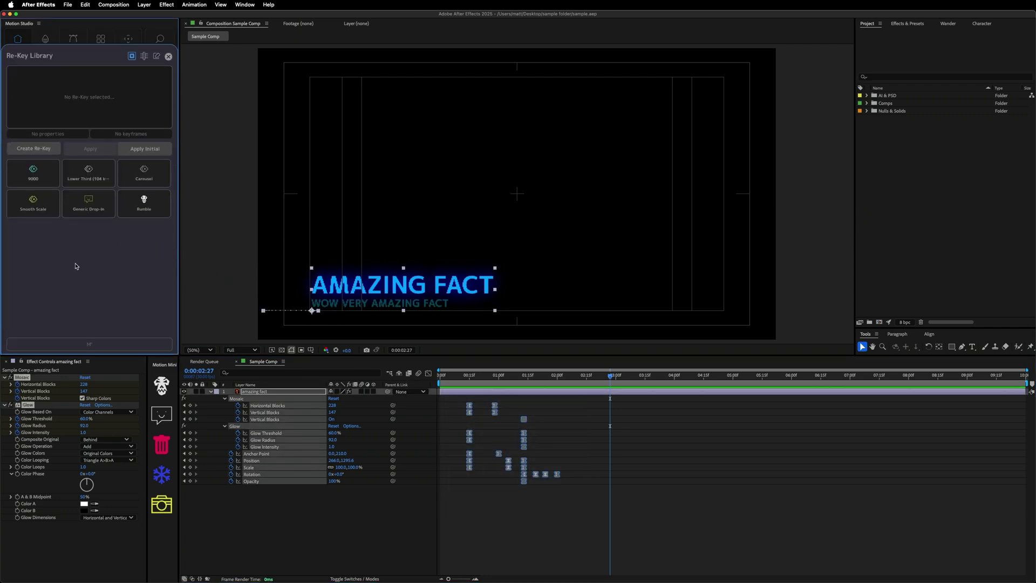
left_click(22, 148)
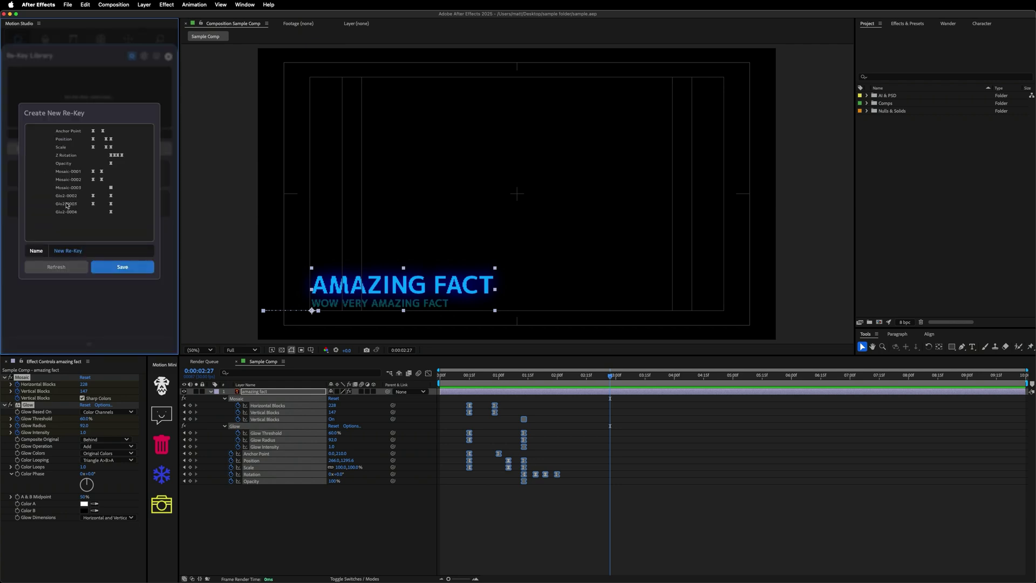
left_click_drag(95, 251, 79, 236)
triple_click(66, 255)
type("Fact Pop-Up")
left_click(106, 267)
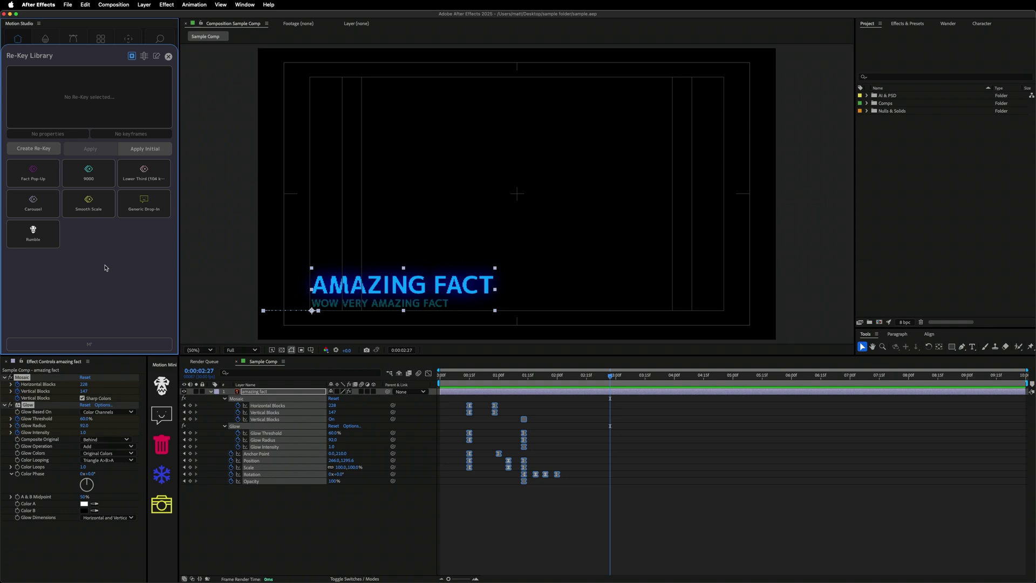
Close the Fact Pop-Up edit popup and bring up the Motion Studio library.
right_click(33, 173)
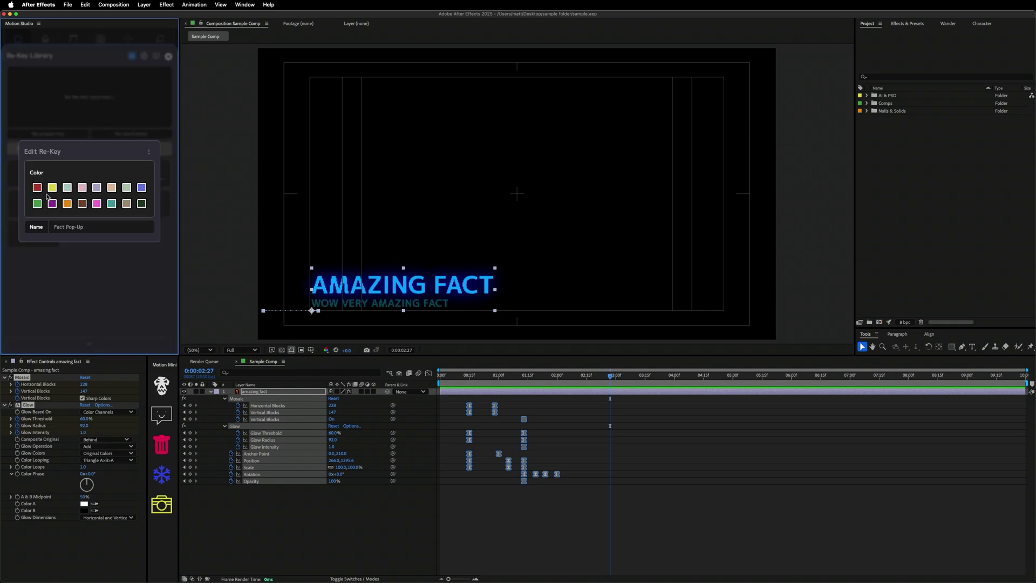
left_click(48, 252)
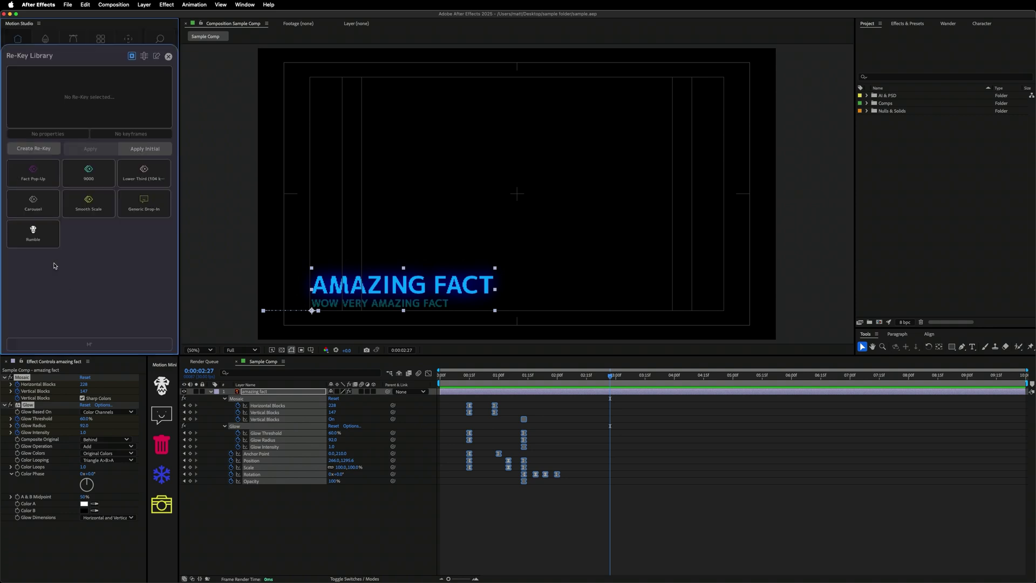
left_click(156, 56)
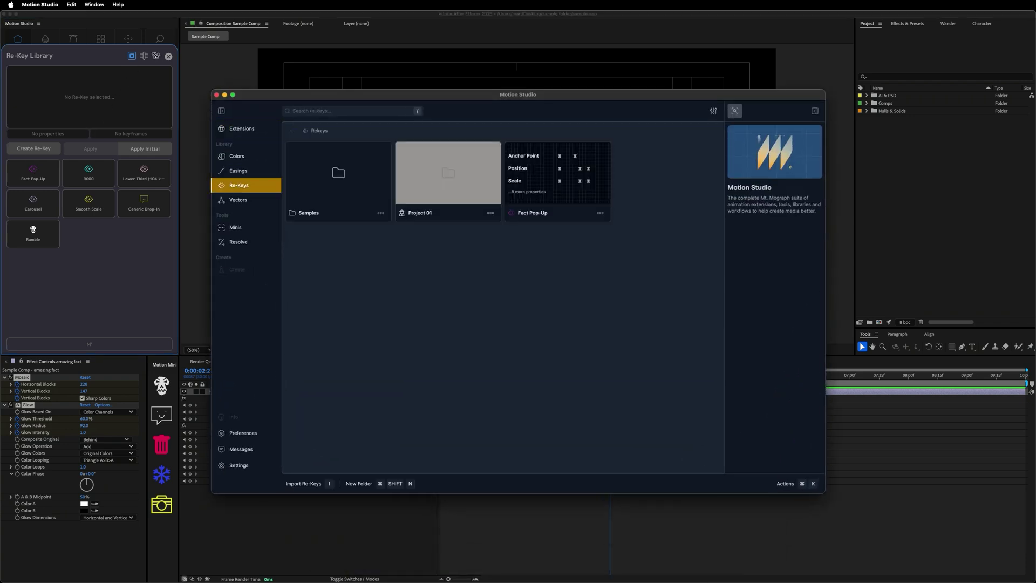
Pick a new icon for Fact Pop-Up, searching 'fact' and setting the colour to white.
left_click(546, 205)
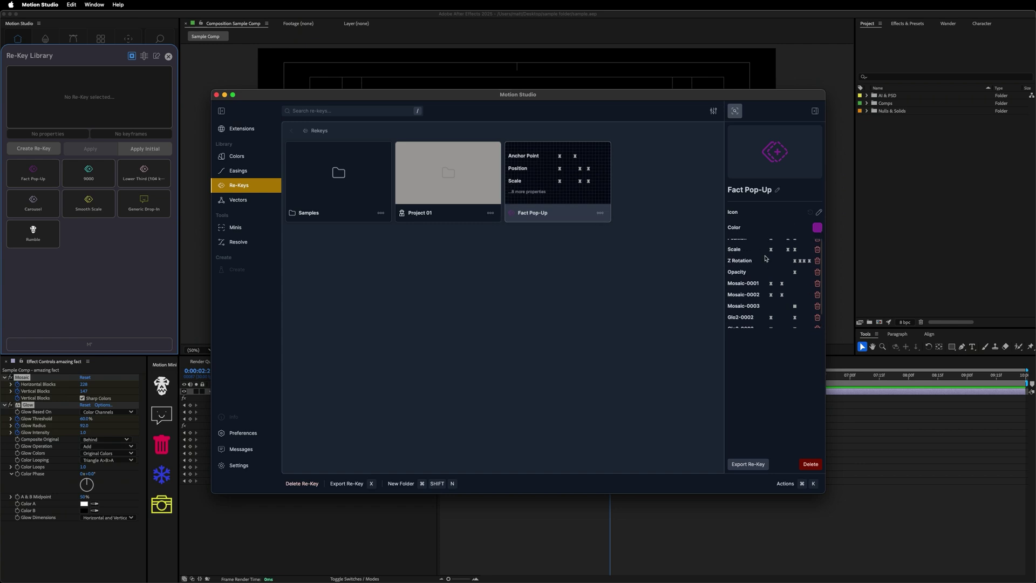
left_click(594, 321)
left_click(546, 204)
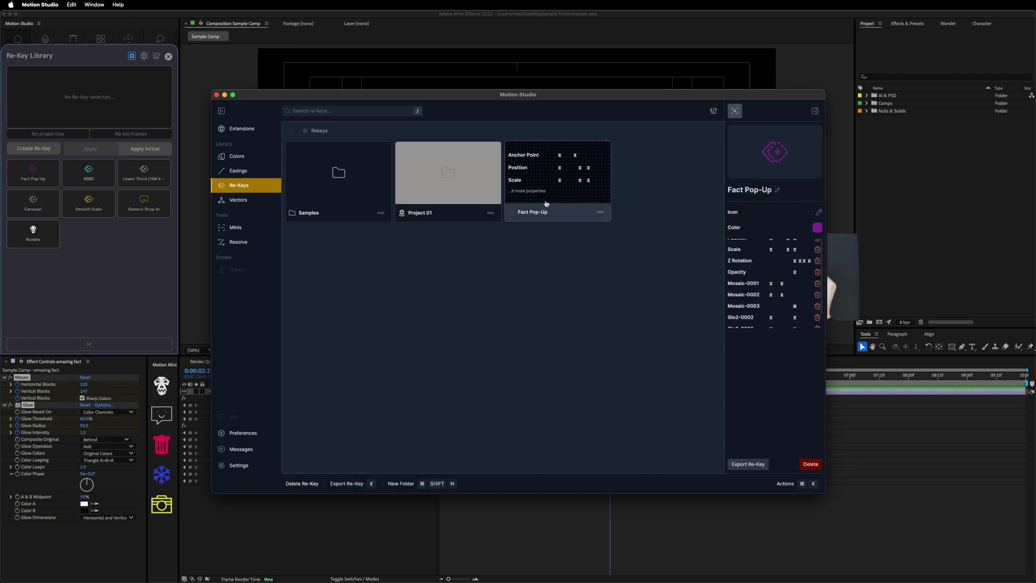
right_click(546, 204)
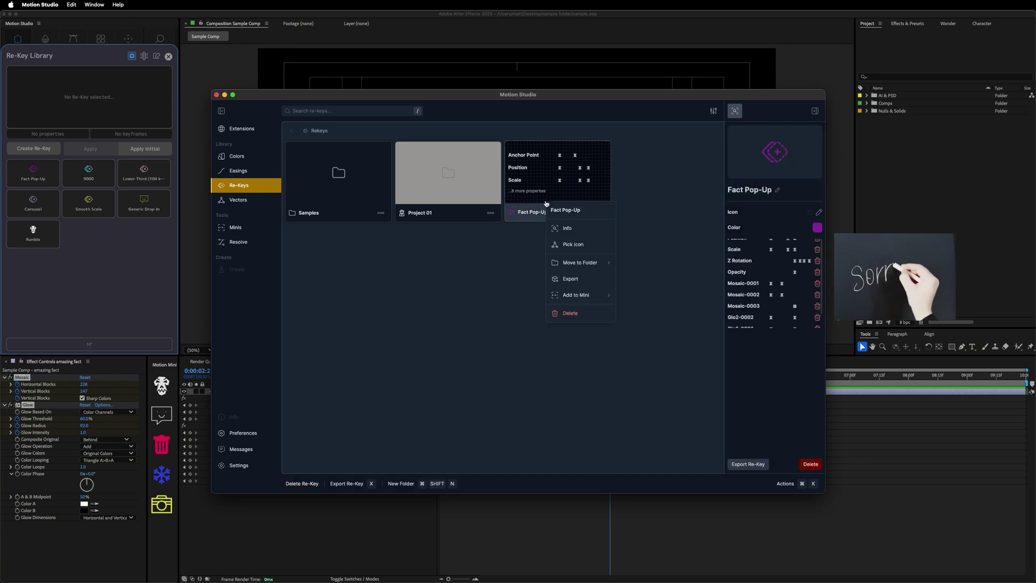
left_click(584, 244)
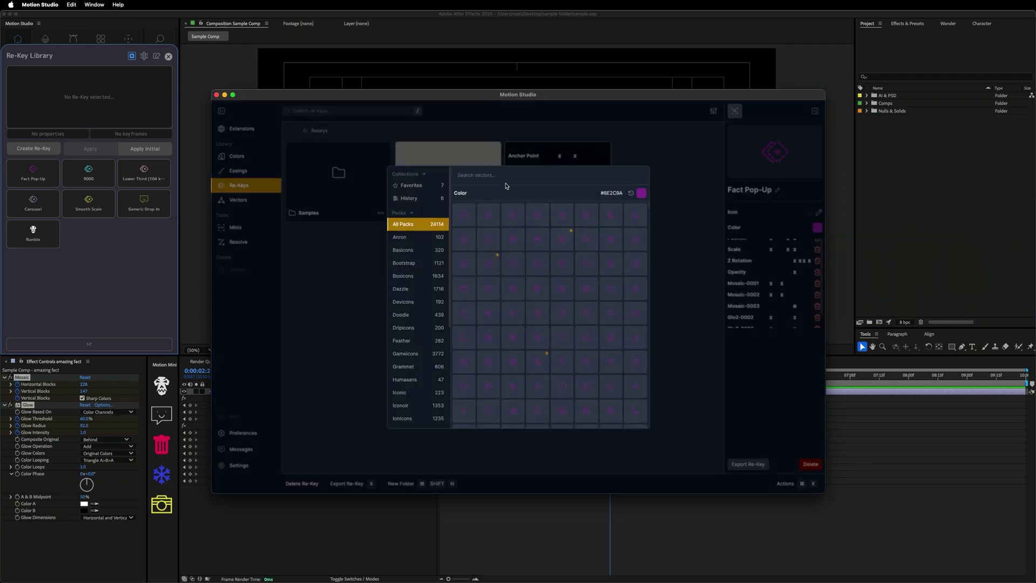
type("fact")
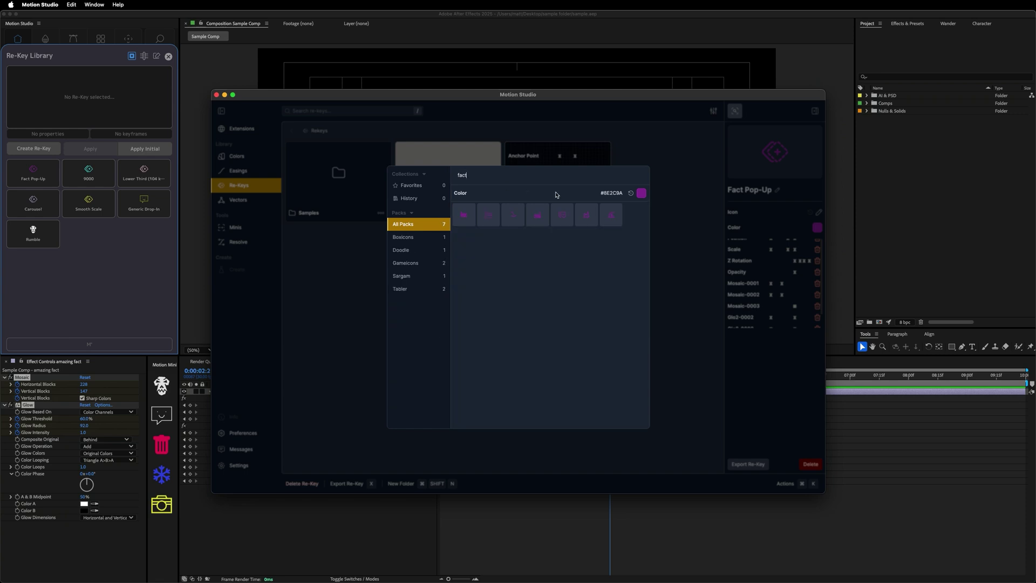
left_click(641, 196)
left_click(563, 200)
left_click(487, 281)
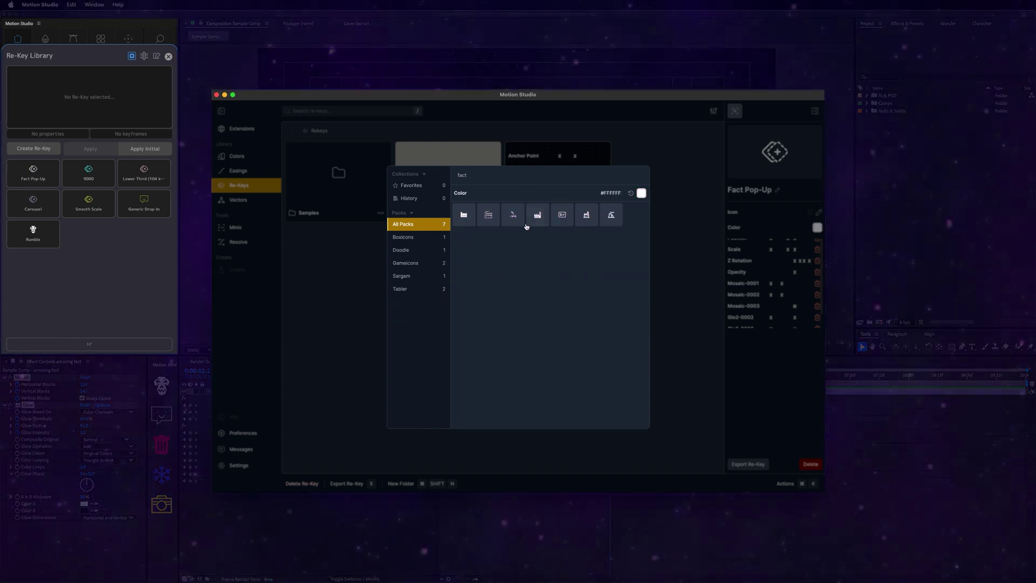
Try several fact icons, then choose an information icon found by searching 'infor'.
left_click(537, 215)
left_click(561, 215)
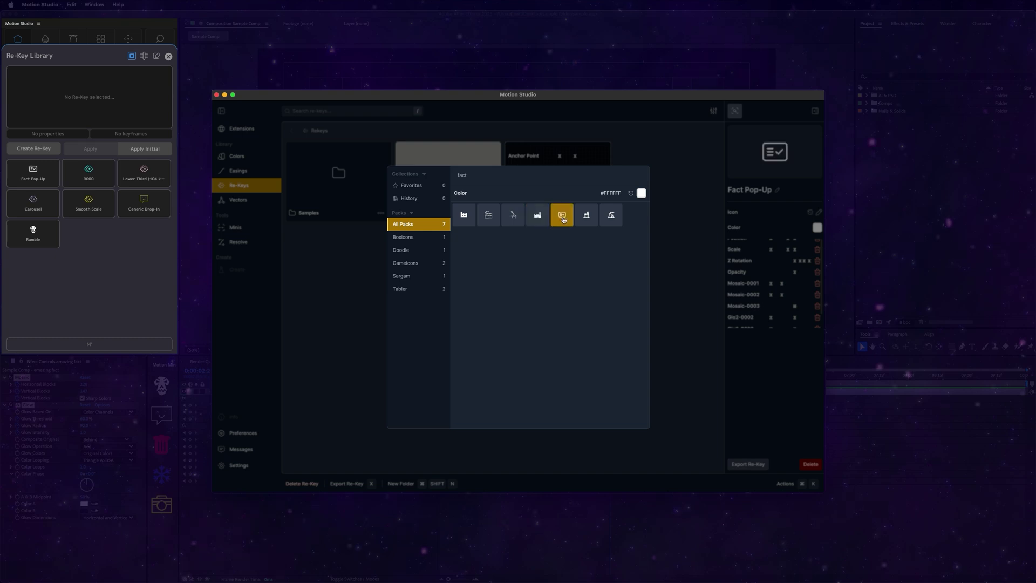
left_click(586, 215)
left_click(609, 219)
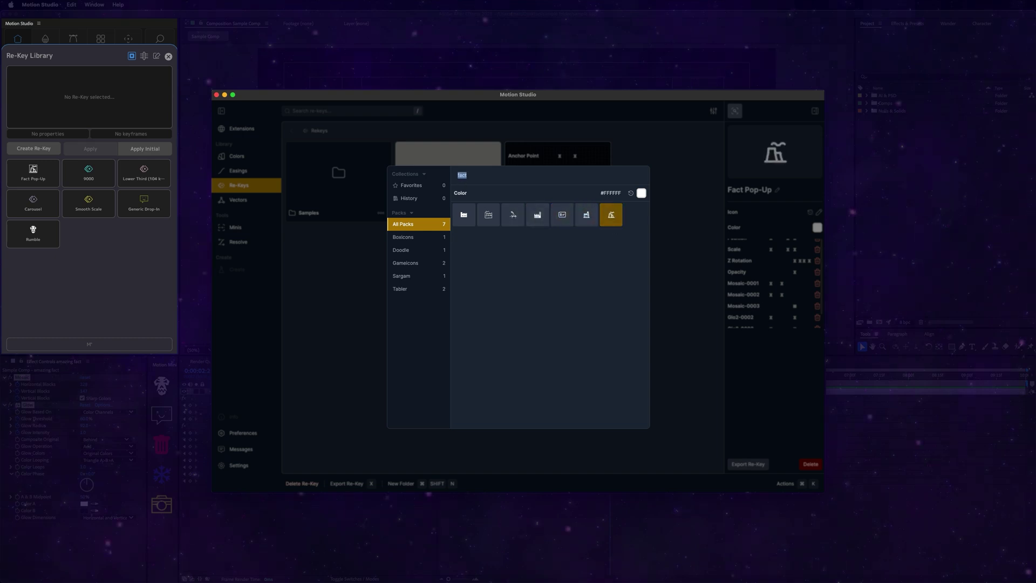
left_click(462, 176)
type("infor")
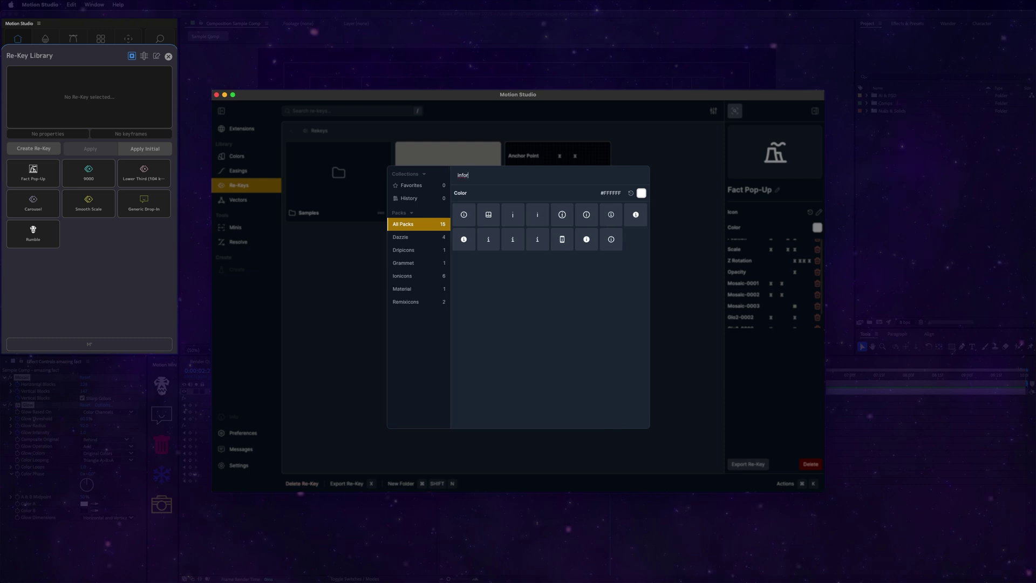
left_click(485, 219)
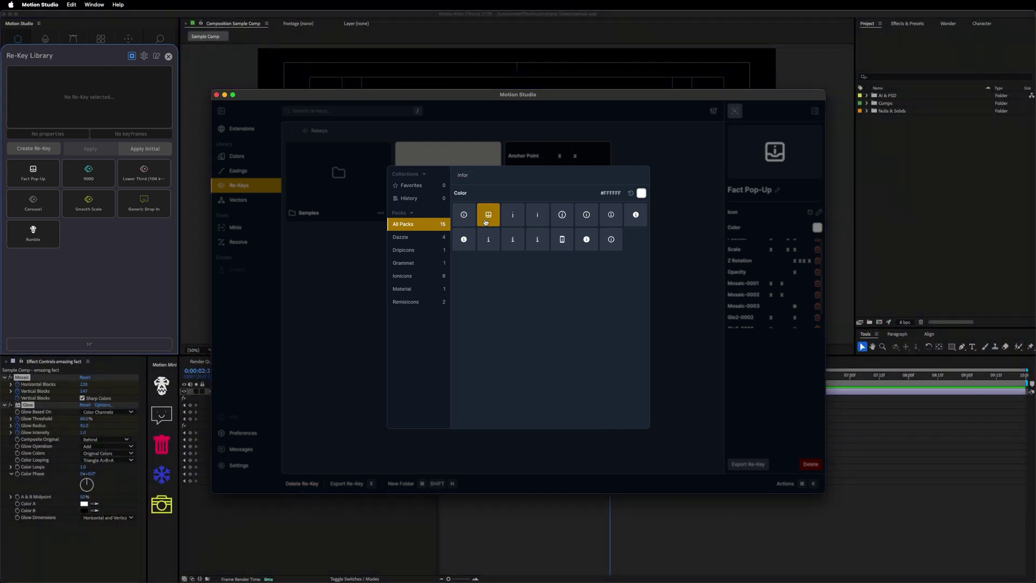
left_click(697, 189)
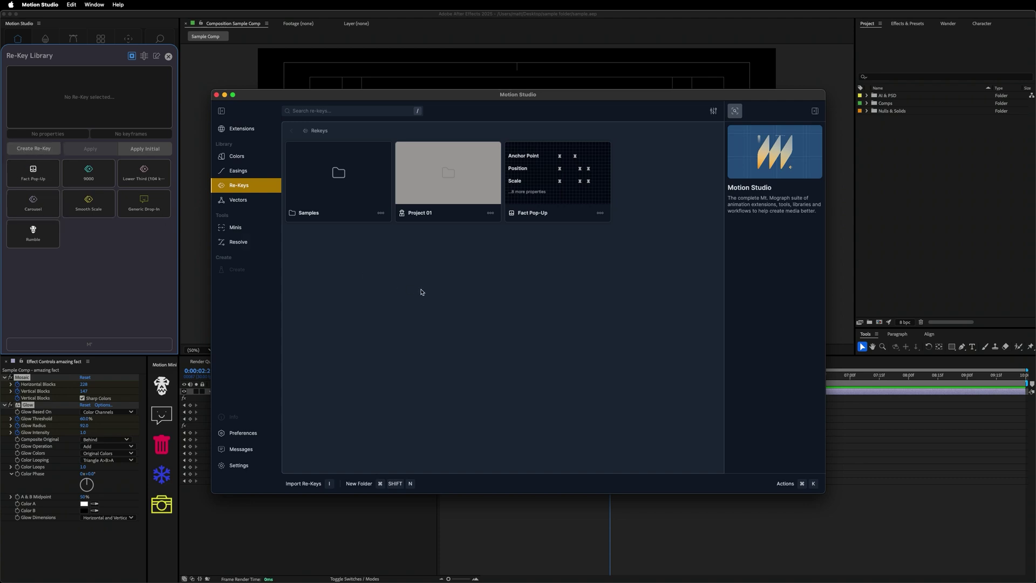
Close Motion Studio and select Fact Pop-Up in the Re-Key Library.
left_click(224, 95)
left_click(33, 172)
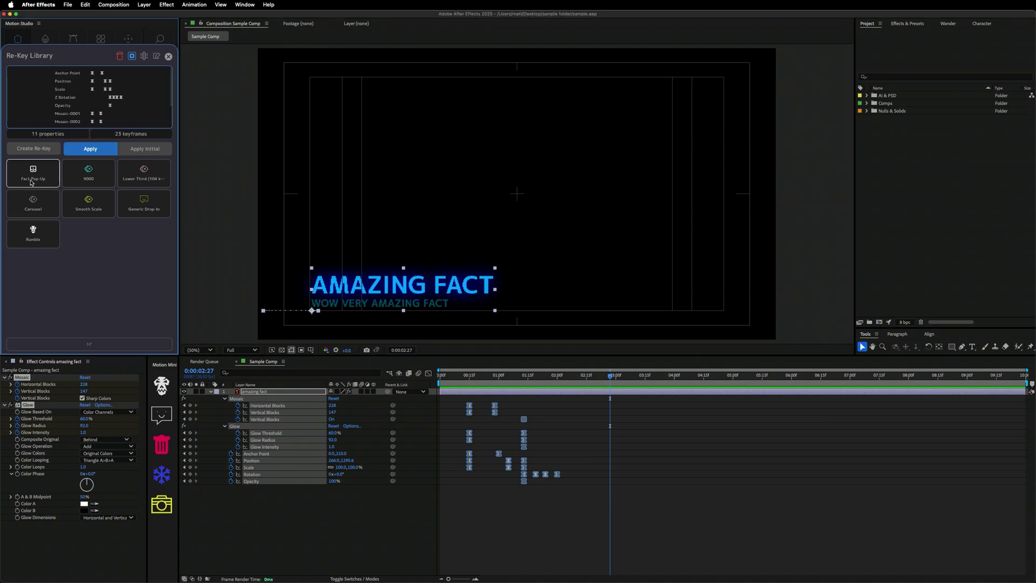
left_click(131, 57)
left_click(132, 57)
Delete the amazing fact layer from Sample Comp.
left_click(377, 536)
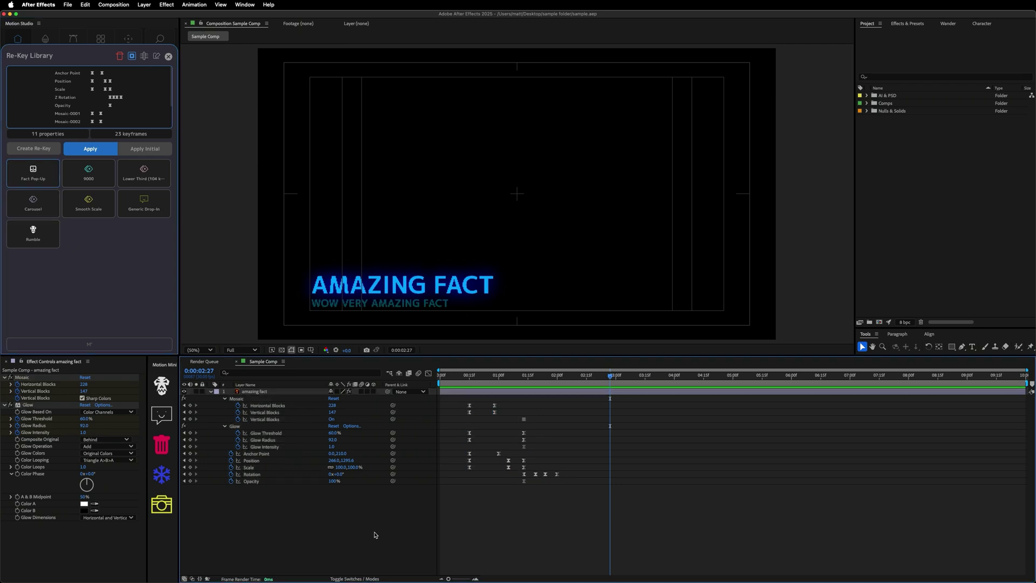
left_click(264, 393)
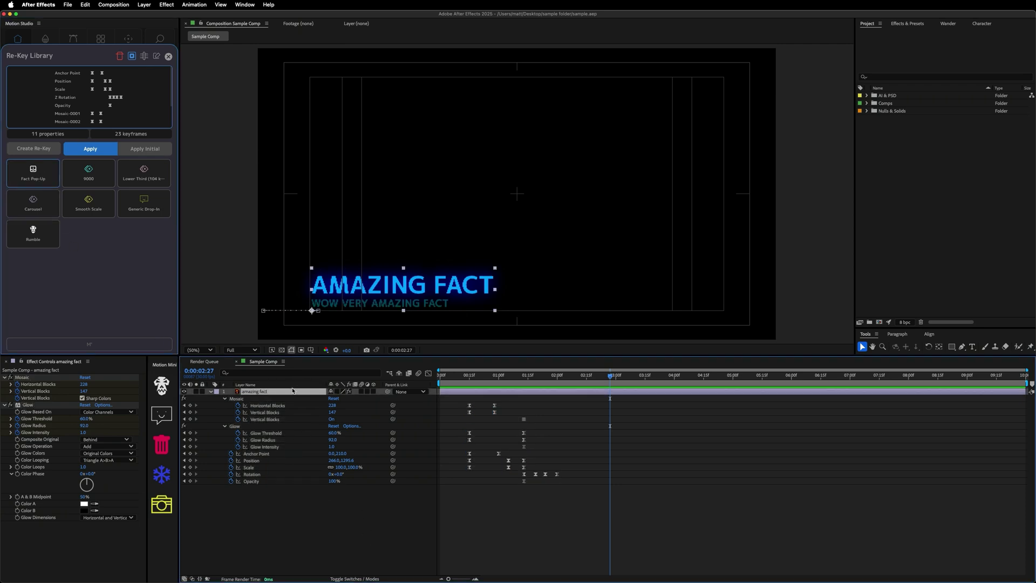
key("Delete")
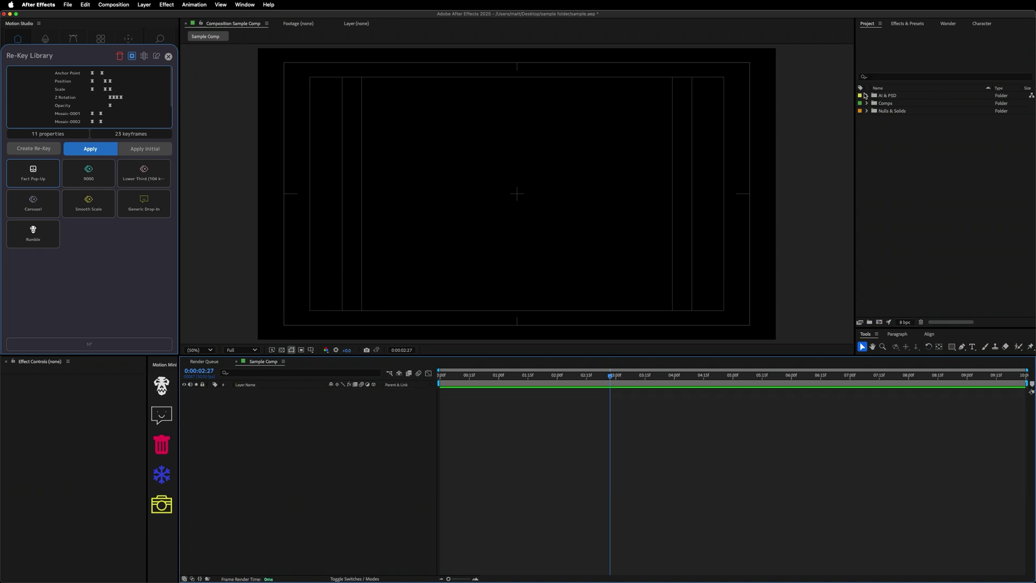
Add the wow/v1.1.4-slides.ai artwork from the AI & PSD folder to Sample Comp.
double_click(889, 96)
left_click(896, 104)
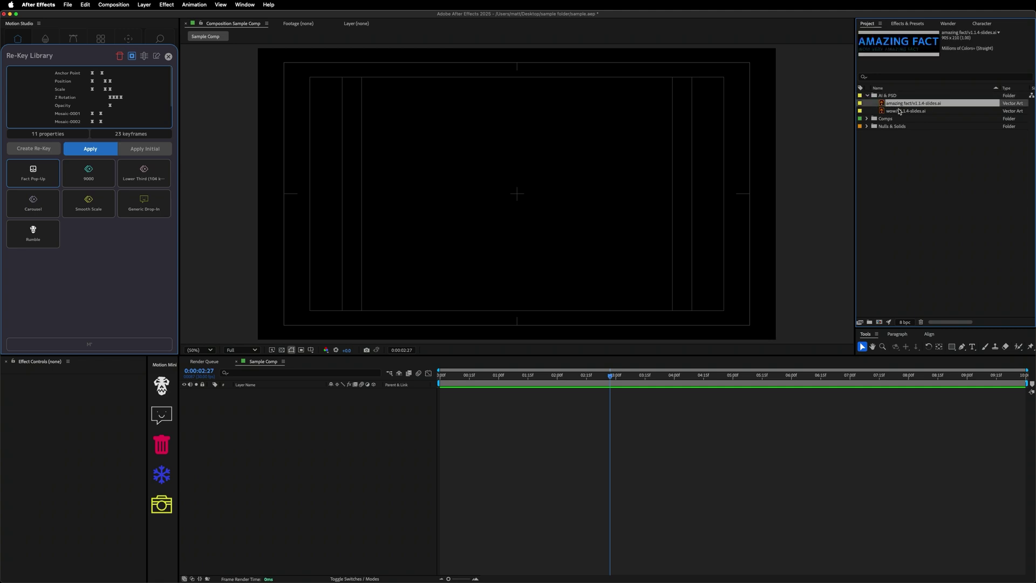
left_click_drag(901, 112, 512, 182)
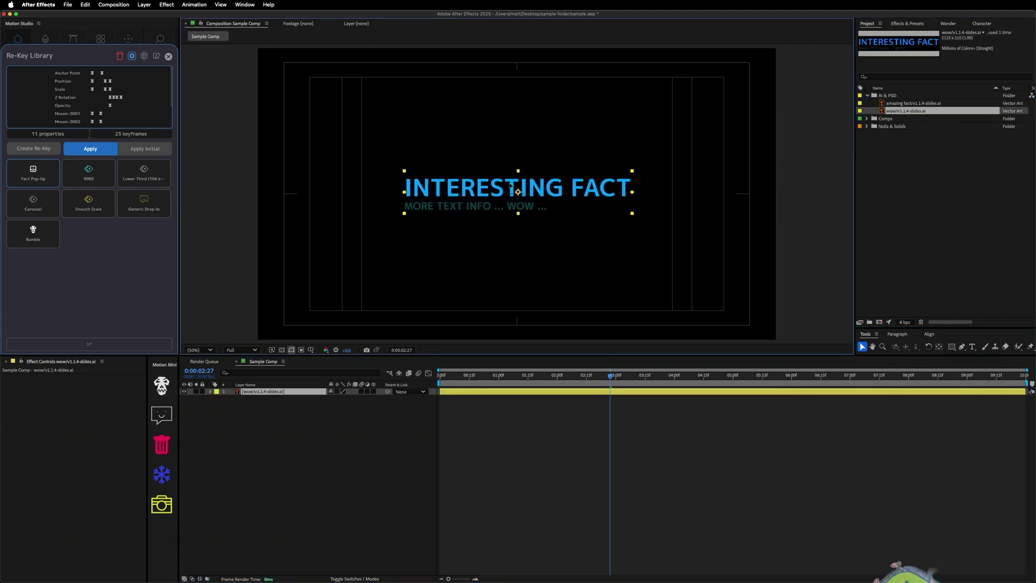
Apply Fact Pop-Up from frame zero, preview it, undo it, and reopen the Motion Studio library.
left_click(33, 174)
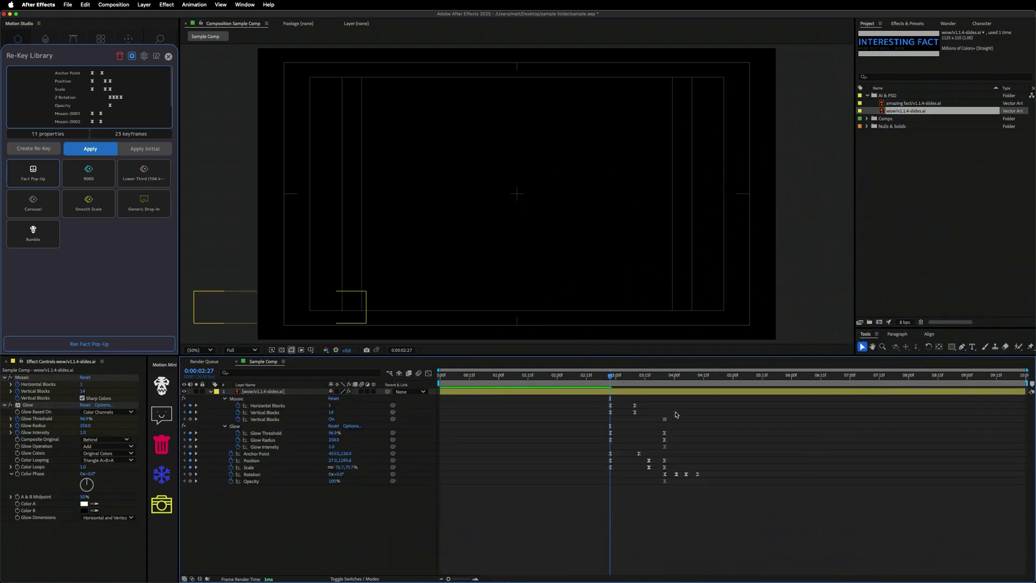
key("cmd+z")
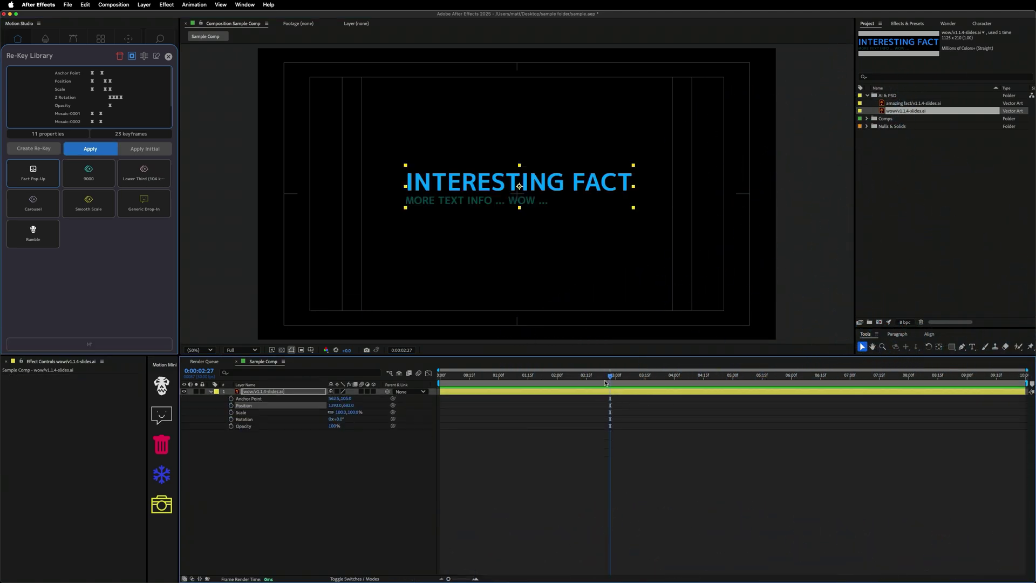
key("cmd+z")
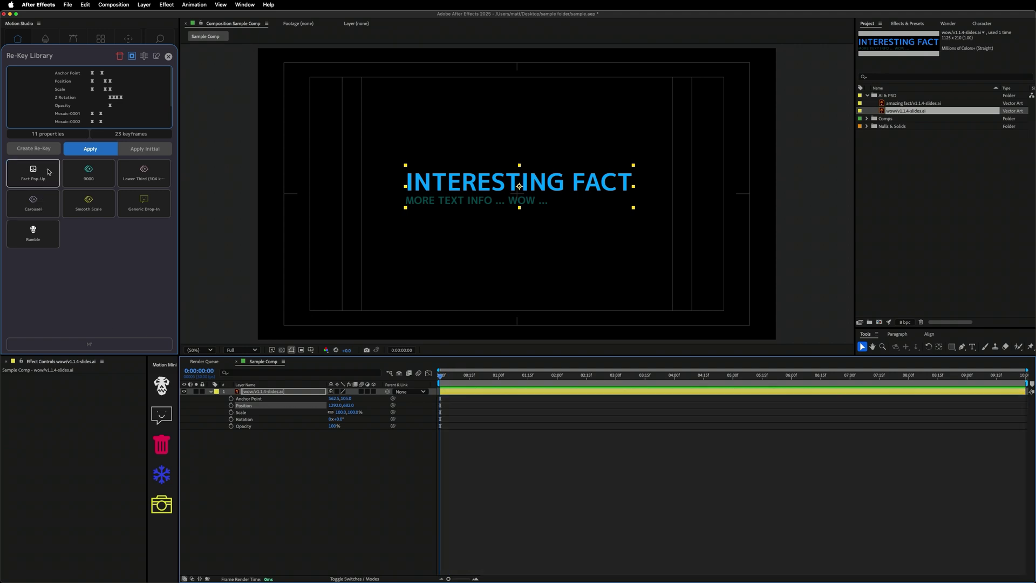
left_click(53, 168)
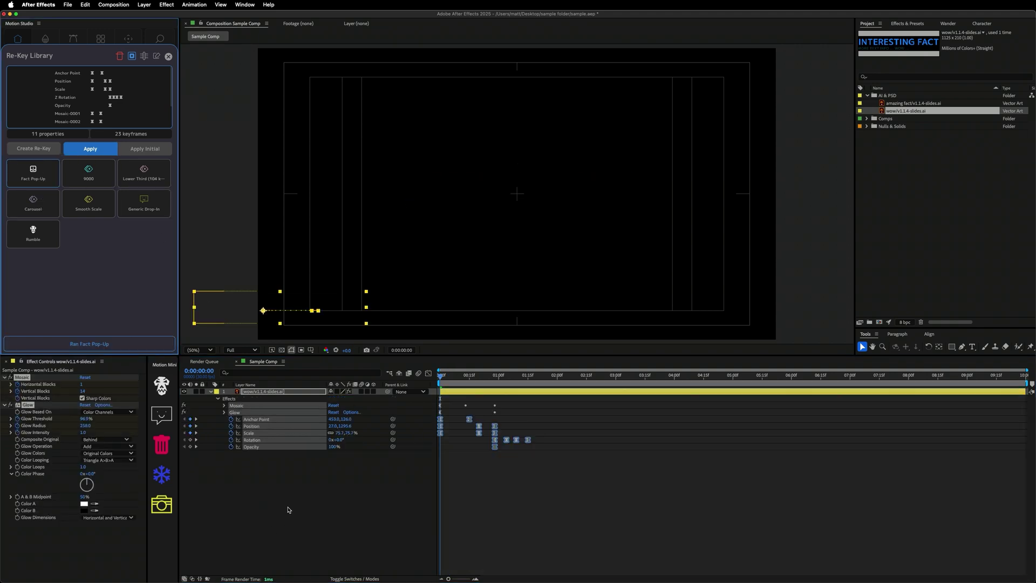
key("space")
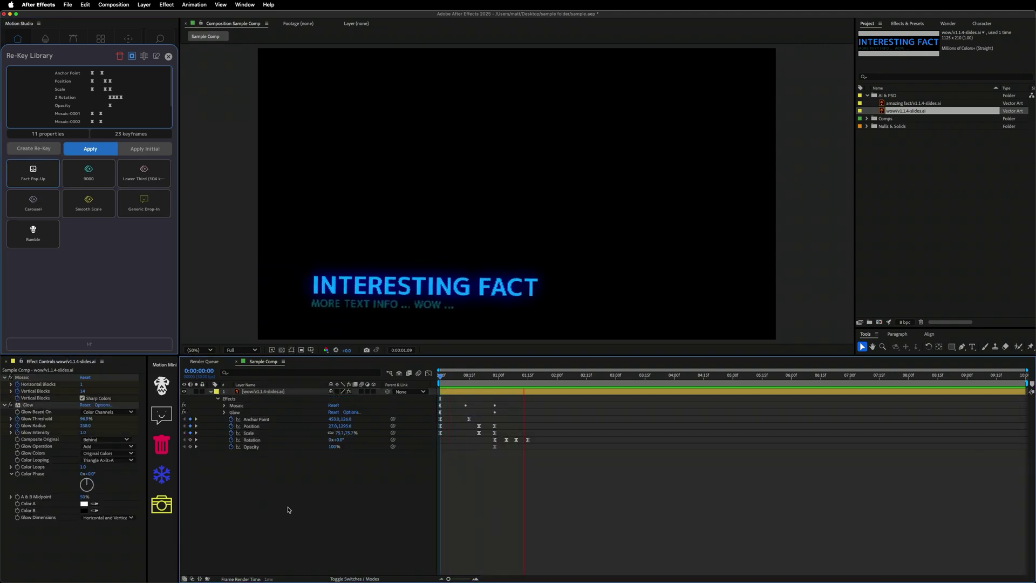
left_click(453, 295)
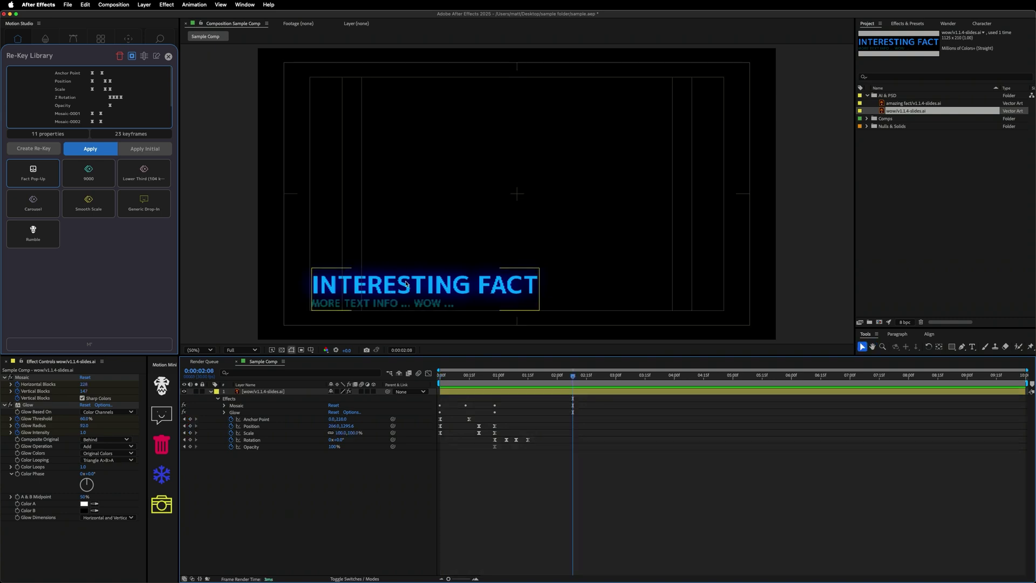
key("super+z")
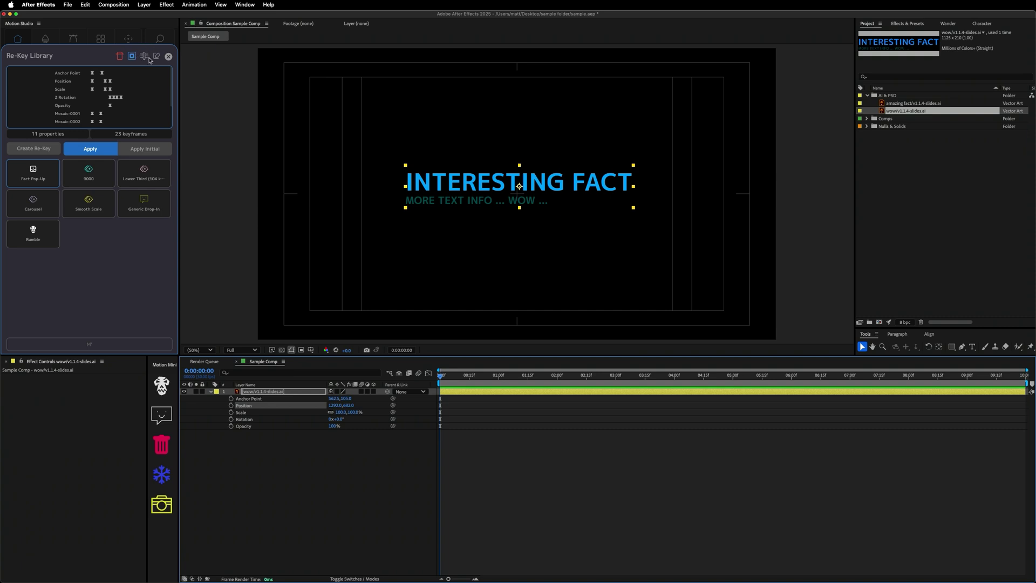
left_click(157, 57)
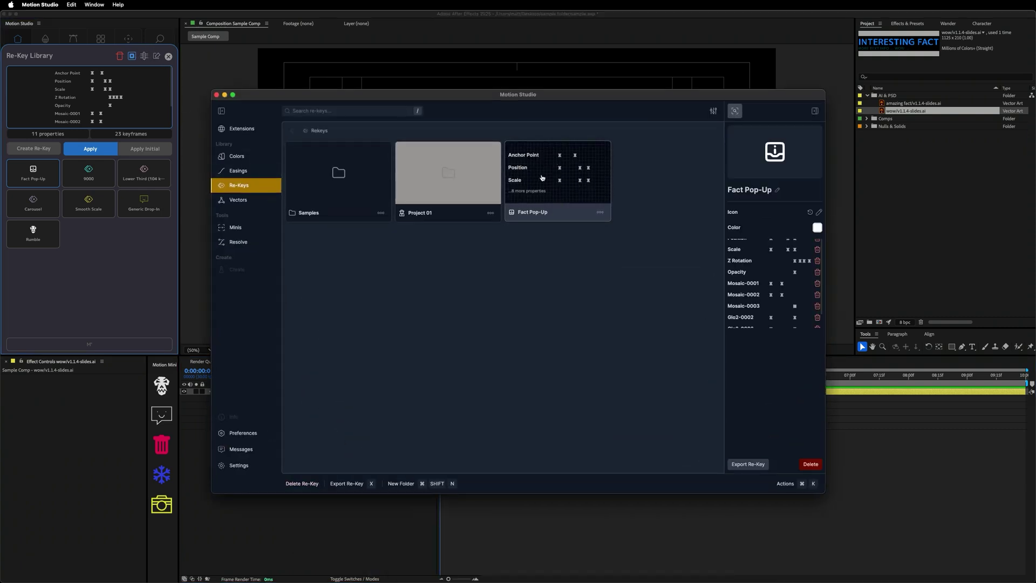
Open the Custom Tools mini and add the Fact Pop-Up card from the Re-Keys picker.
left_click(239, 228)
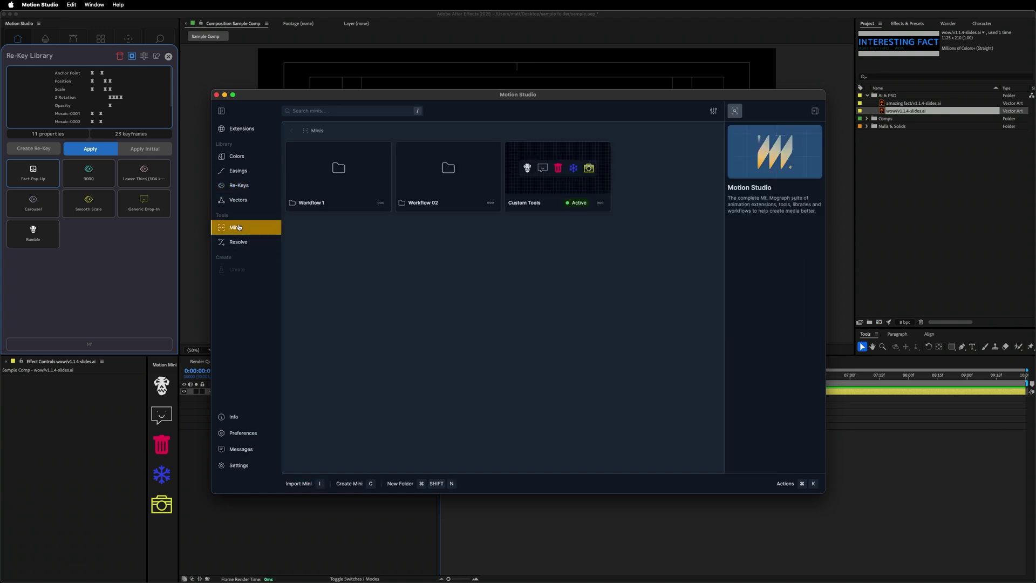
left_click(548, 192)
left_click(547, 191)
left_click(548, 191)
double_click(547, 191)
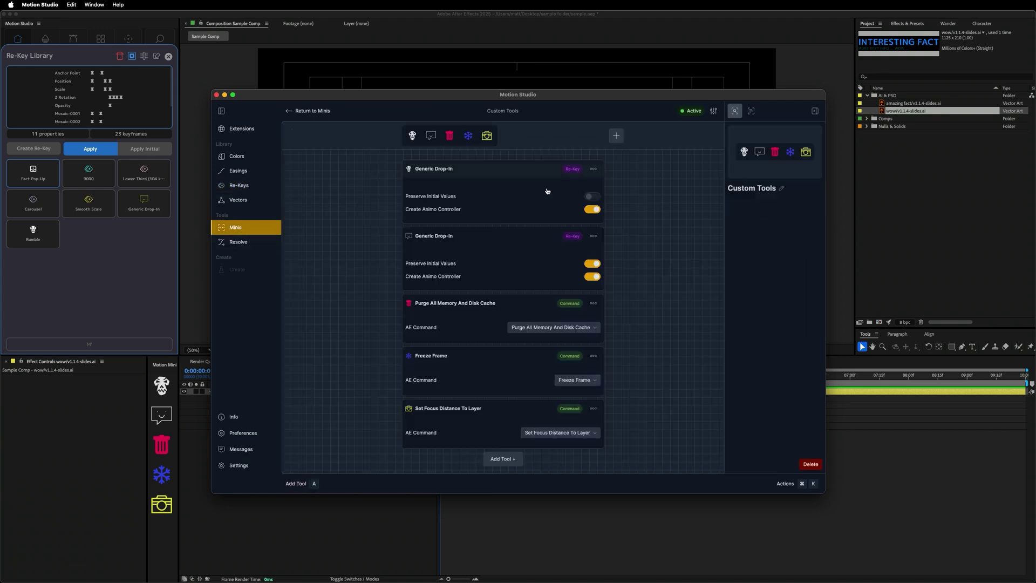
left_click(616, 136)
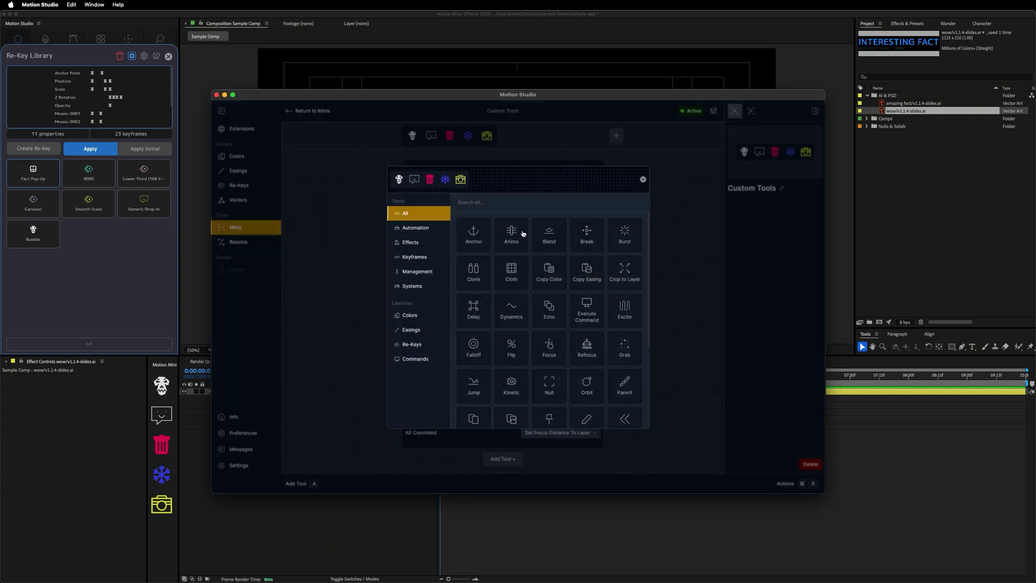
left_click(438, 345)
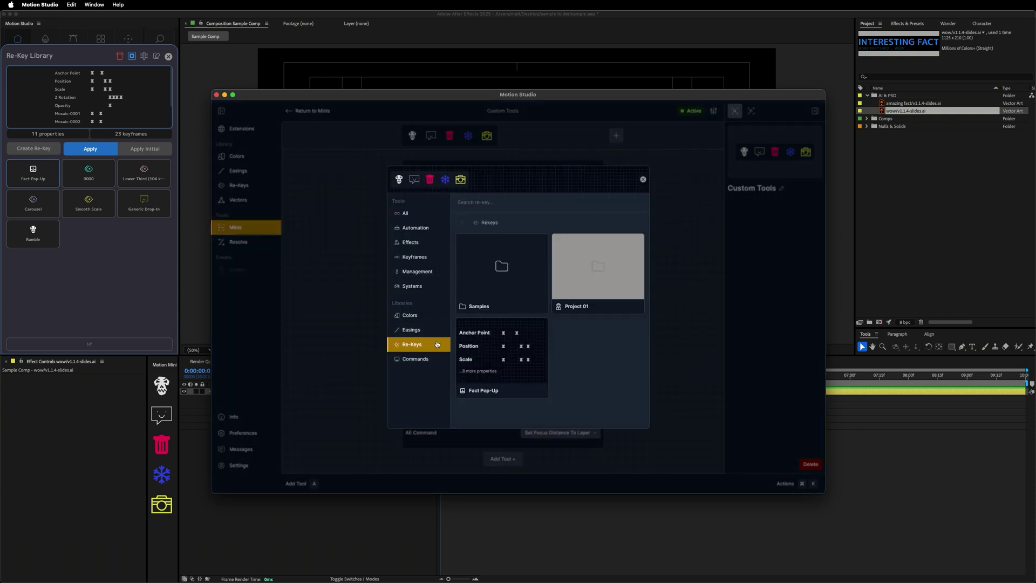
left_click(540, 367)
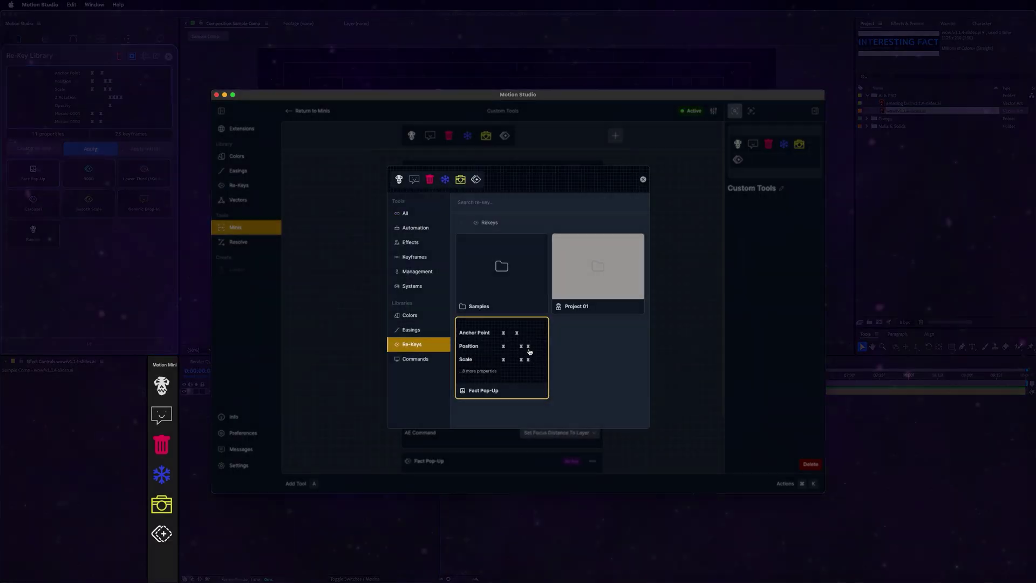
Give the Fact Pop-Up tool the info-box icon ('infor') and enable Create Animo Controller.
left_click(675, 302)
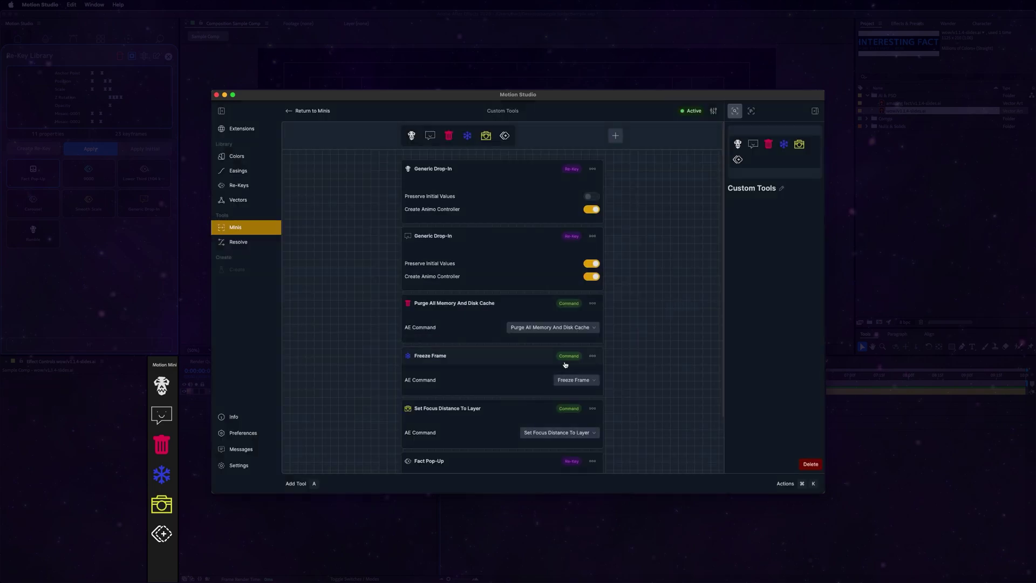
scroll(564, 366, "down", 2)
left_click(519, 402)
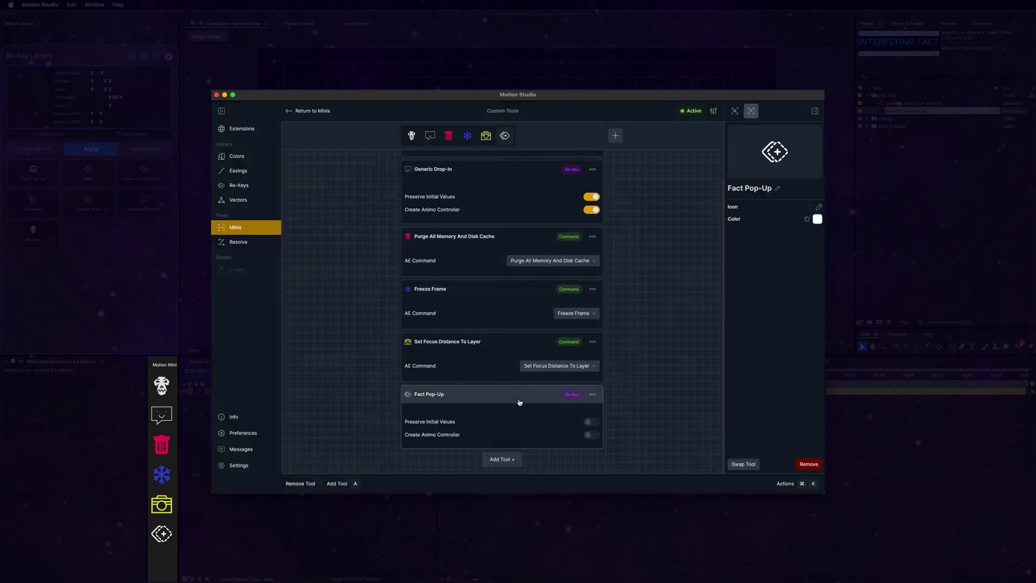
left_click(819, 207)
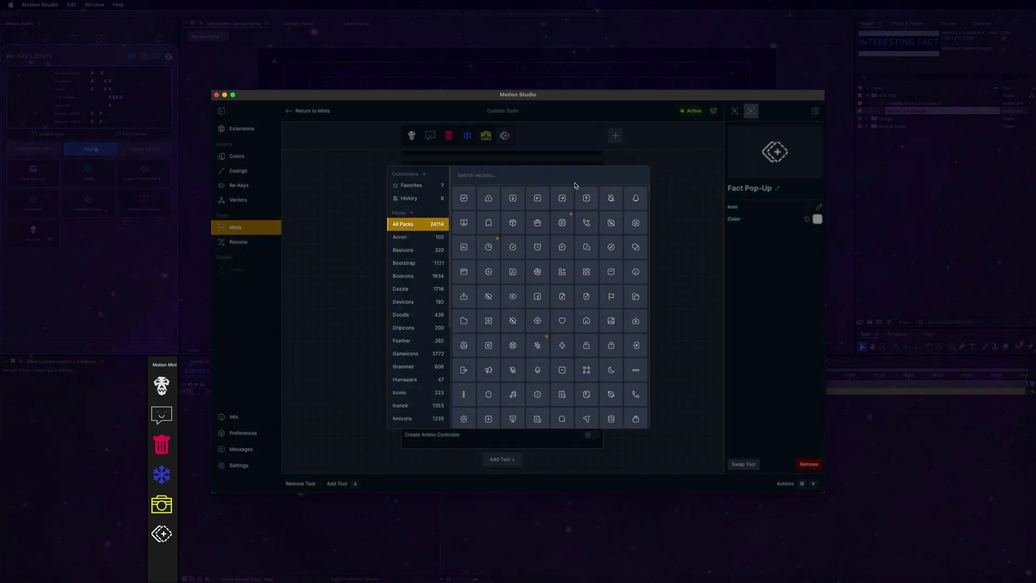
left_click(568, 179)
type("info")
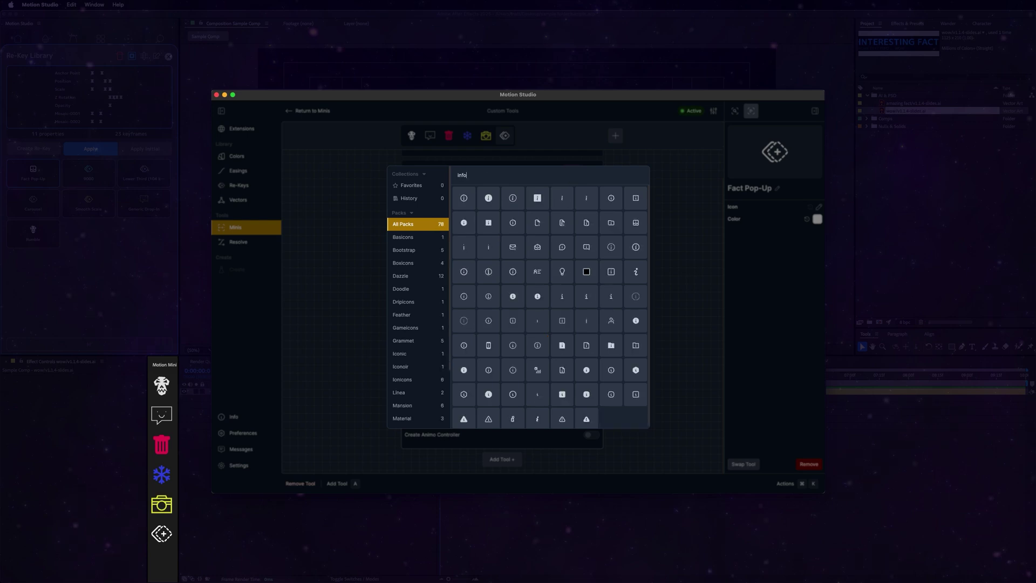
type("r")
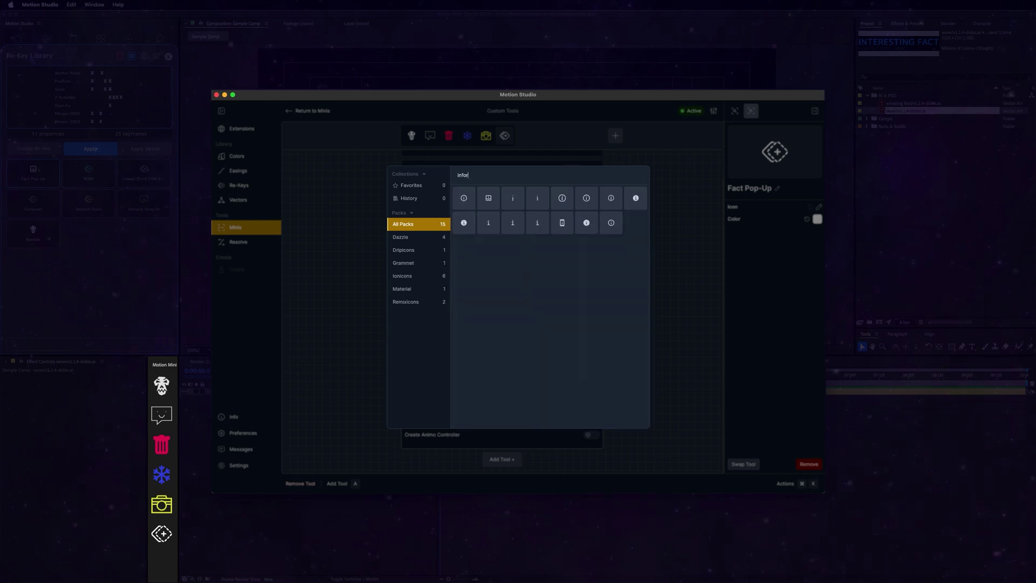
left_click(489, 198)
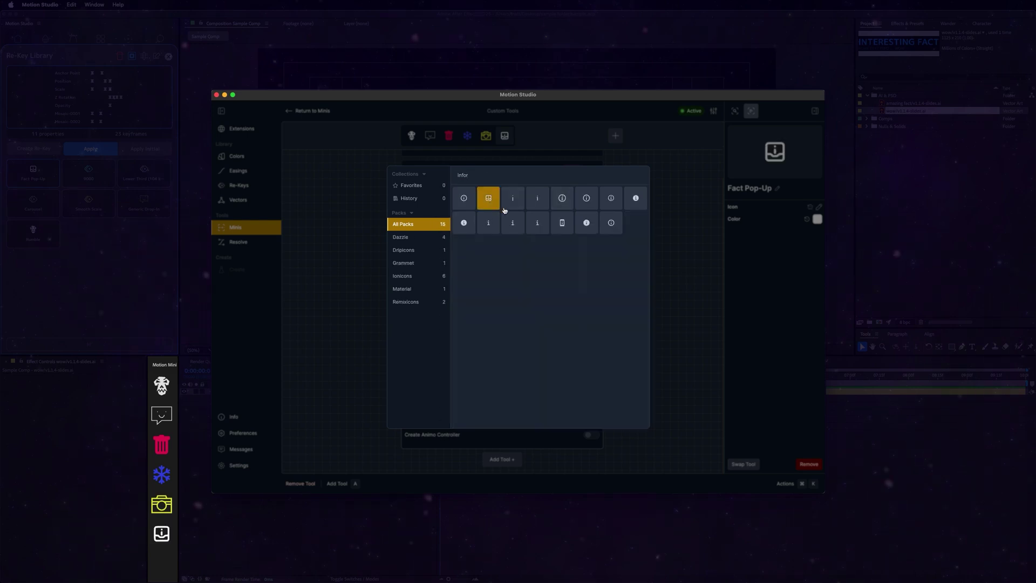
left_click(681, 308)
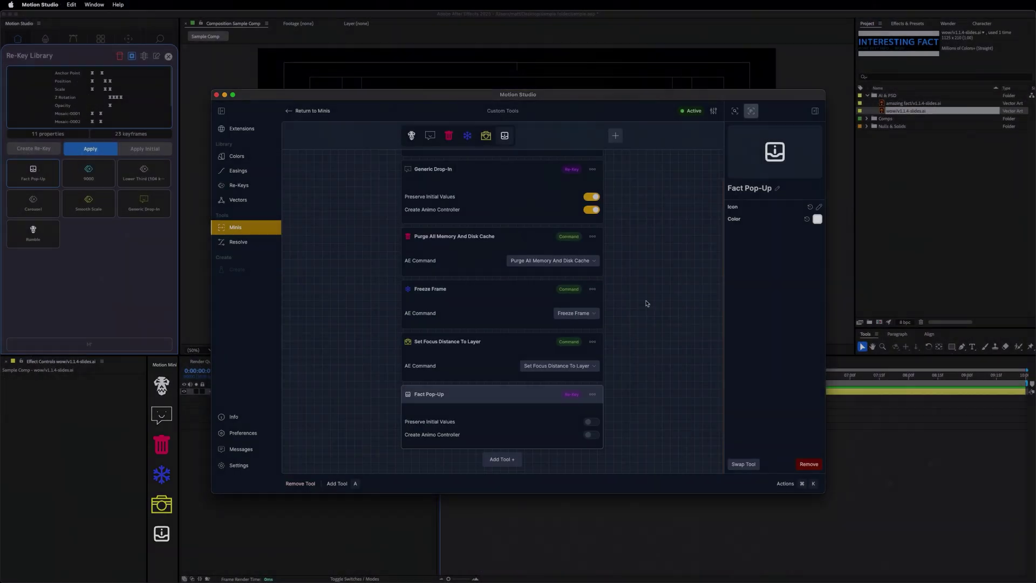
left_click(589, 436)
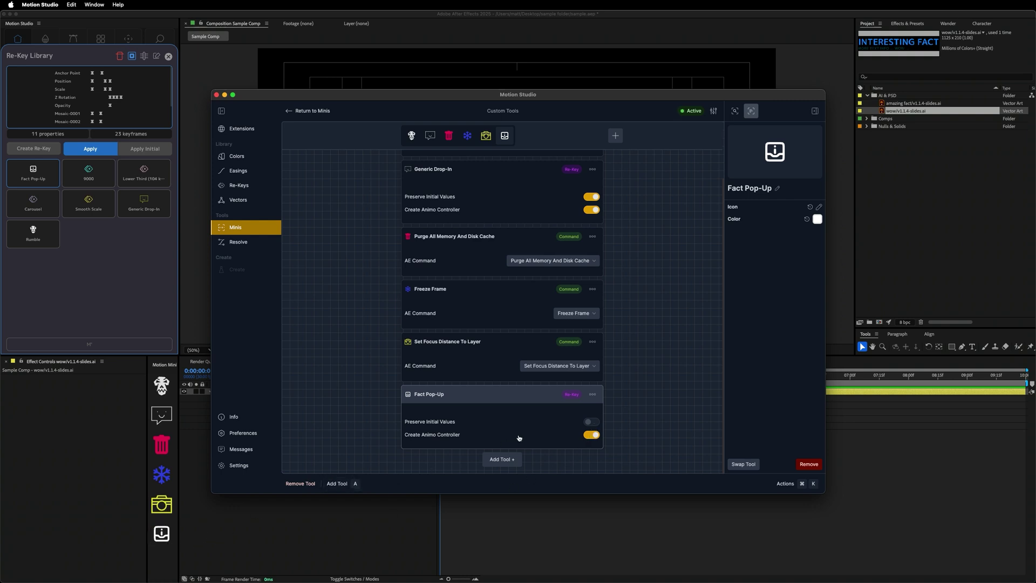
Delete the wow slides layer from Sample Comp.
left_click(382, 511)
left_click(382, 511)
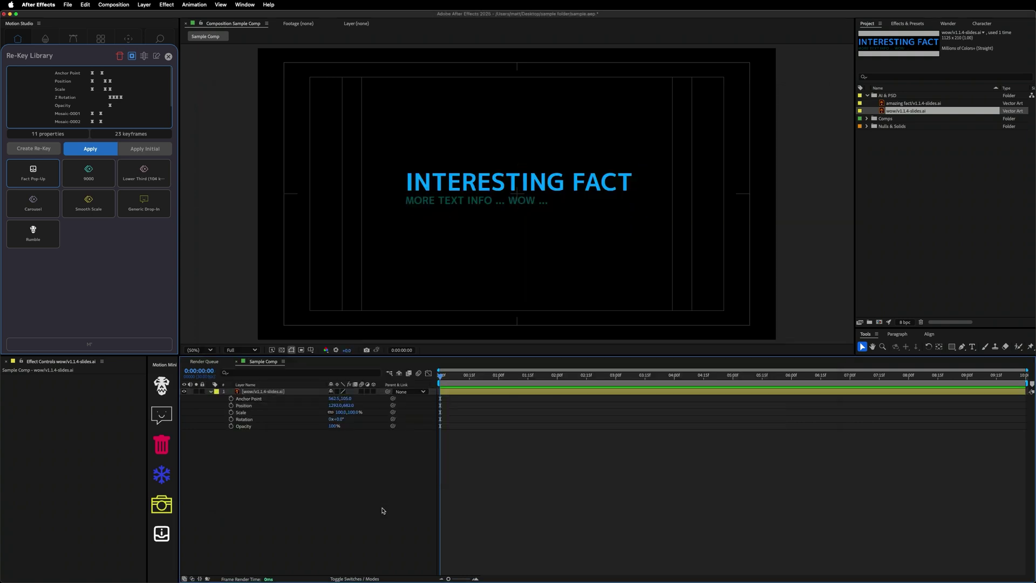
left_click(268, 392)
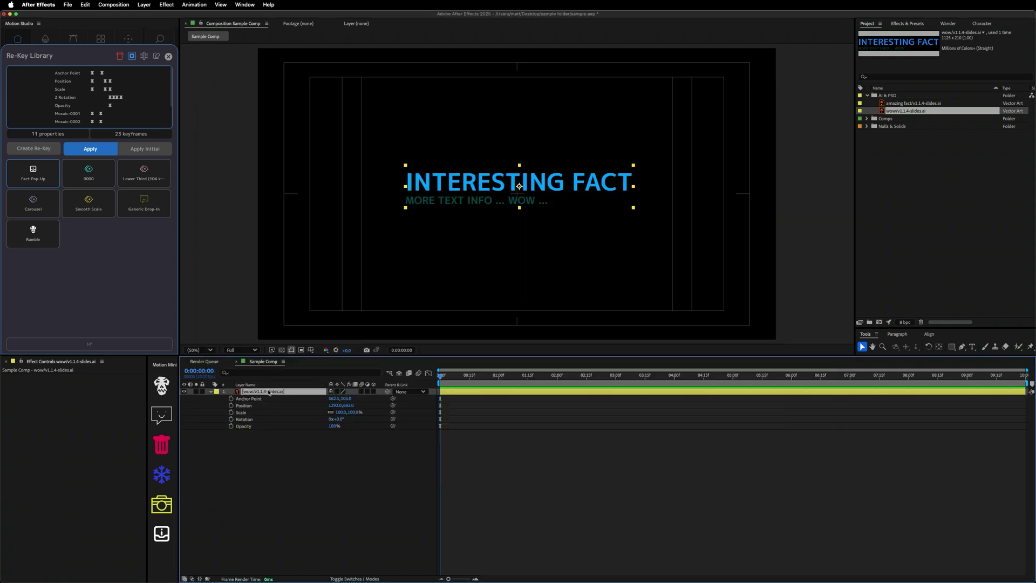
key("Delete")
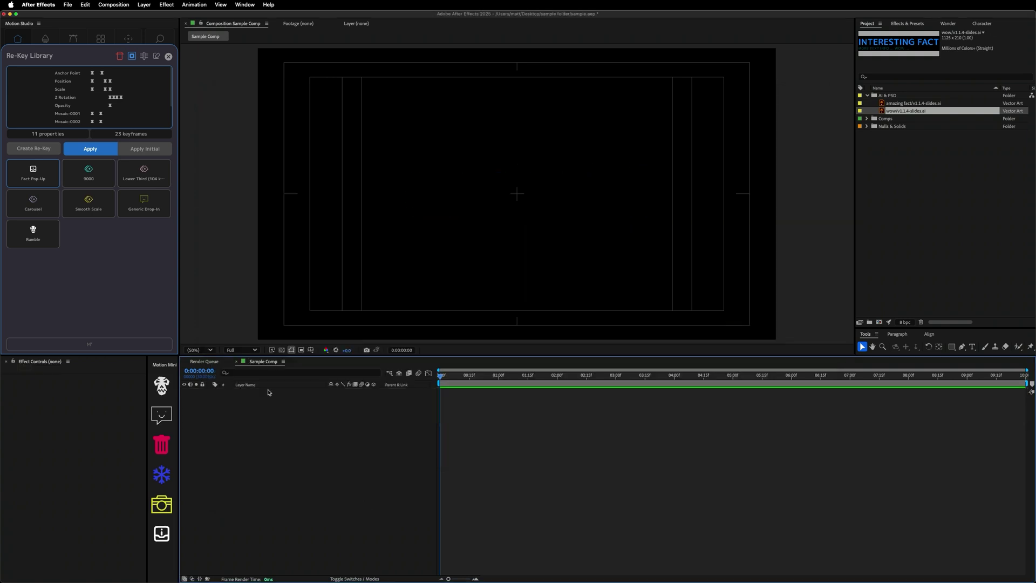
Try yellow and white comp background colours, then set it back to black.
left_click(896, 163)
left_click(168, 55)
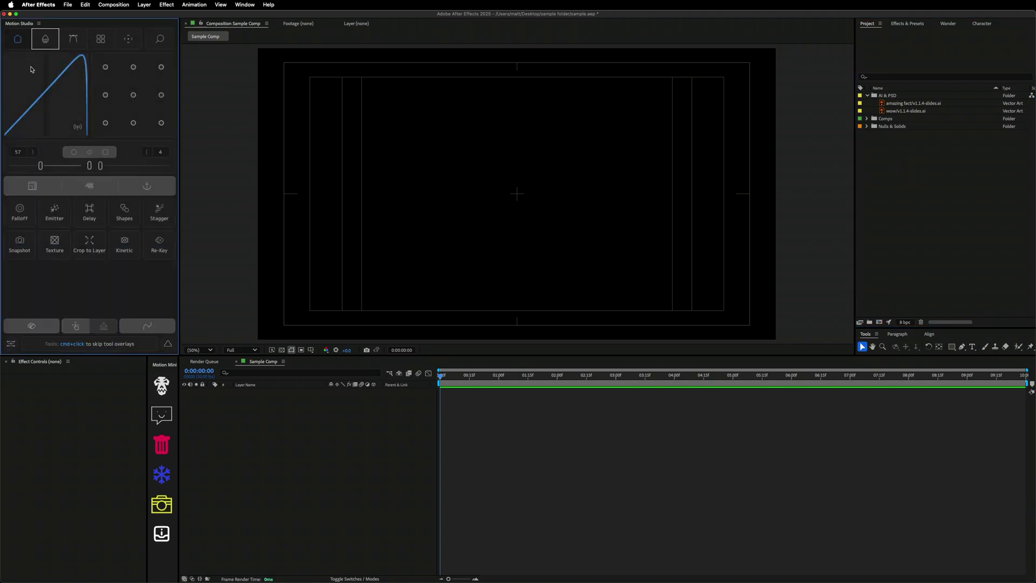
left_click(46, 38)
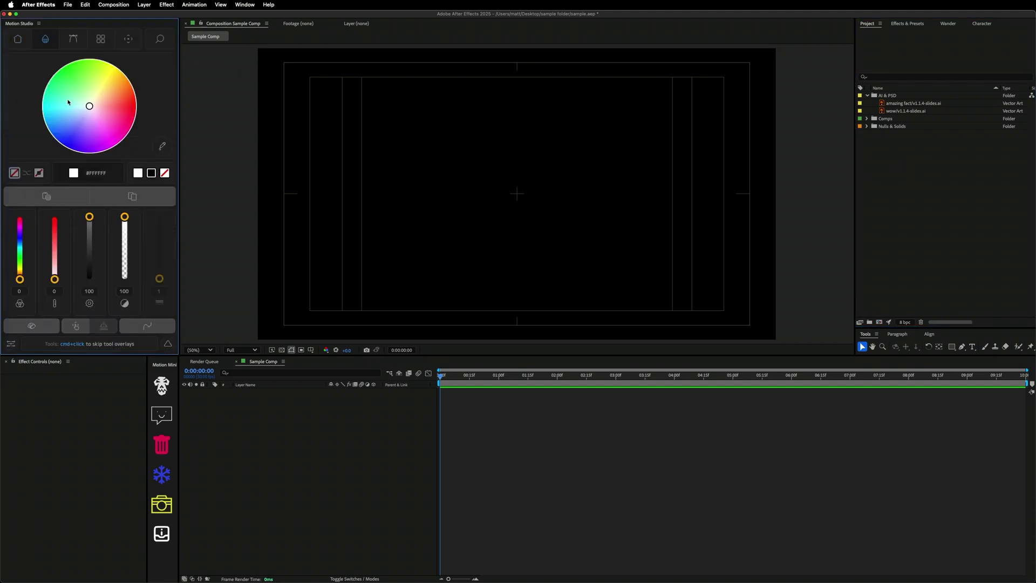
left_click_drag(92, 89, 105, 87)
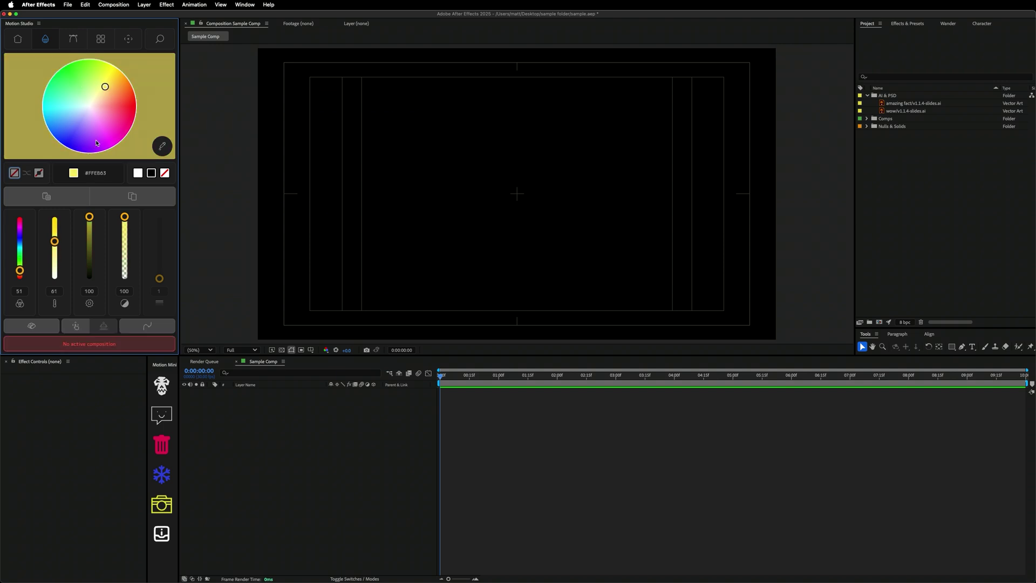
left_click(132, 195)
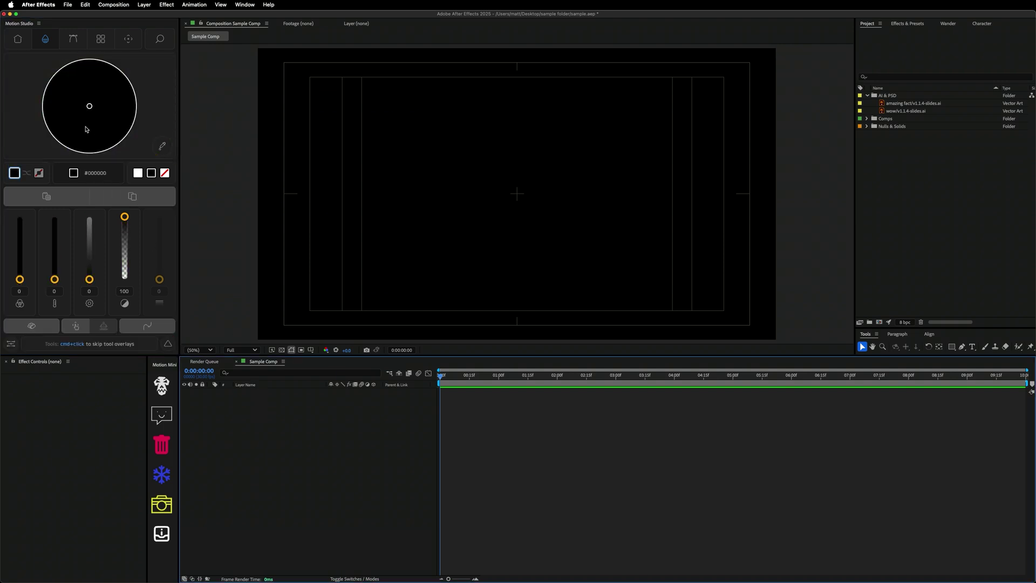
left_click_drag(99, 138, 112, 93)
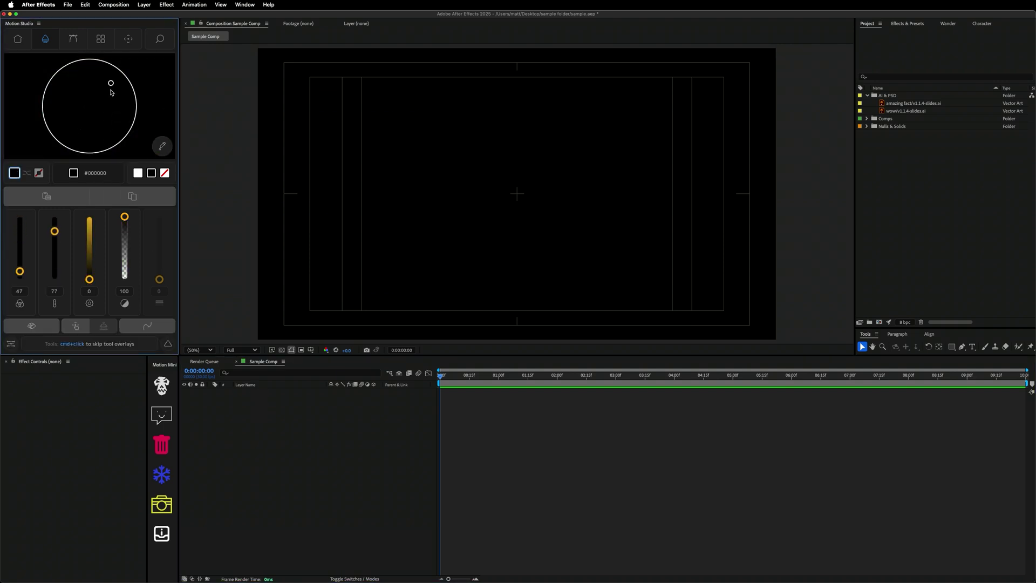
left_click(137, 172)
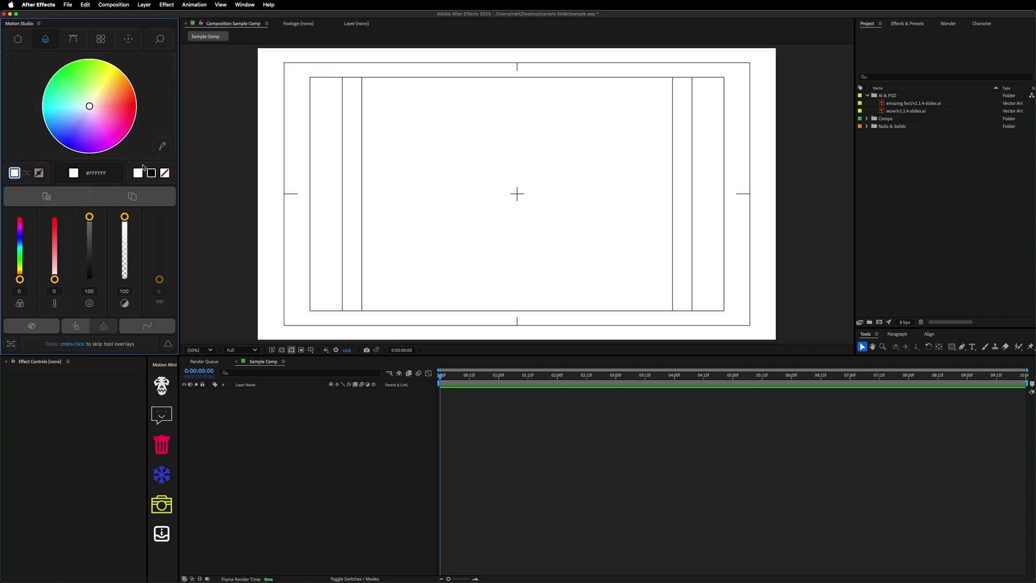
left_click(151, 172)
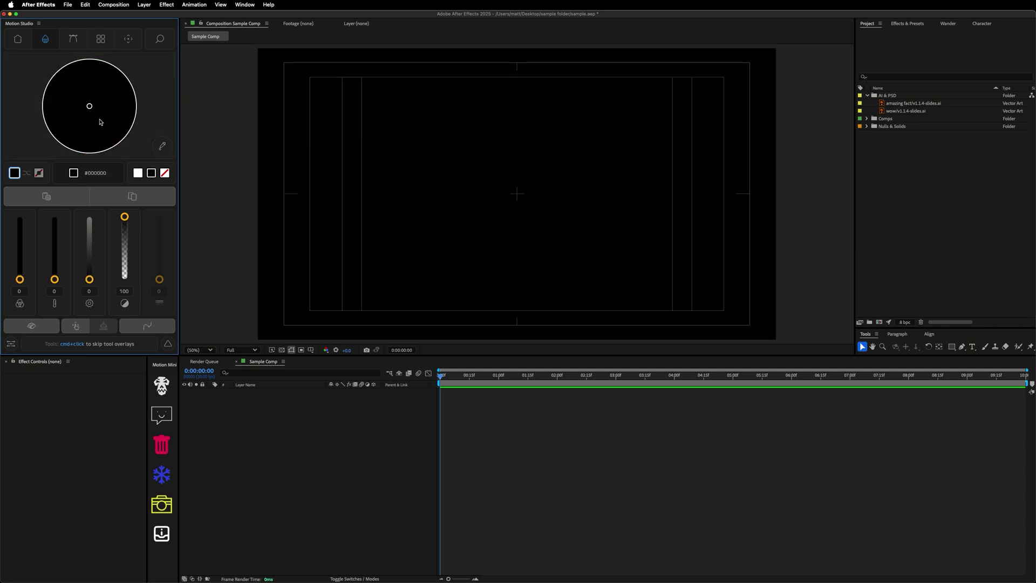
Drag wow/v1.1.4-slides.ai from the Project panel into Sample Comp.
left_click(262, 405)
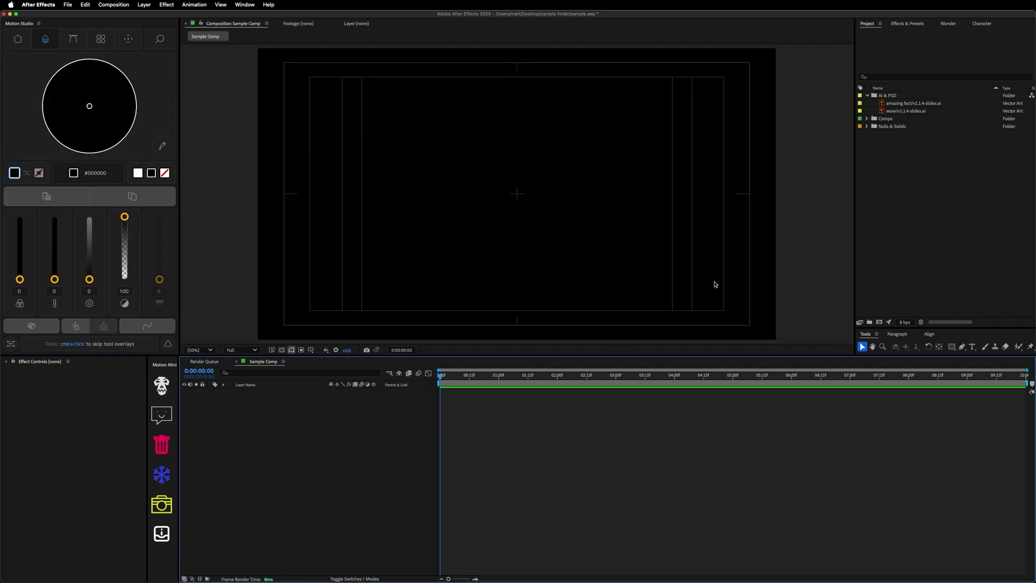
left_click(904, 103)
left_click_drag(907, 110, 512, 216)
Apply the Fact Pop-Up re-key to the wow slides layer and raise Animate to preview the title.
left_click(237, 486)
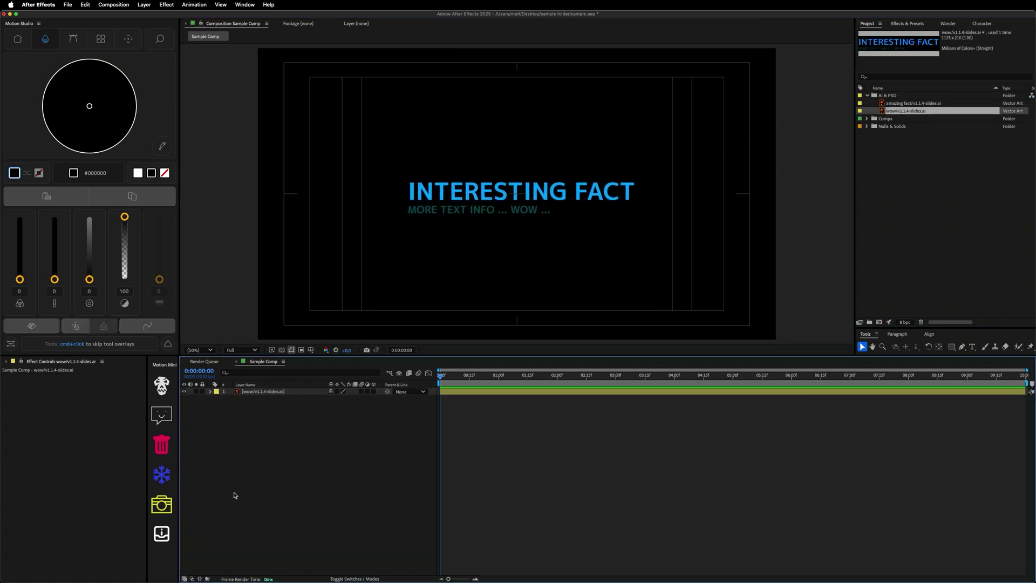
left_click(270, 391)
left_click(162, 533)
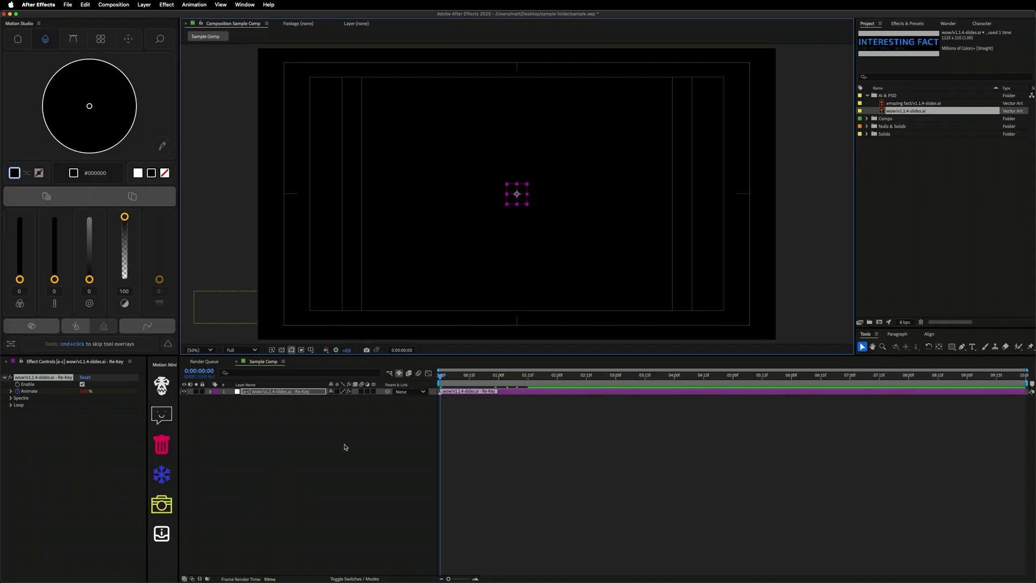
left_click_drag(516, 197, 233, 106)
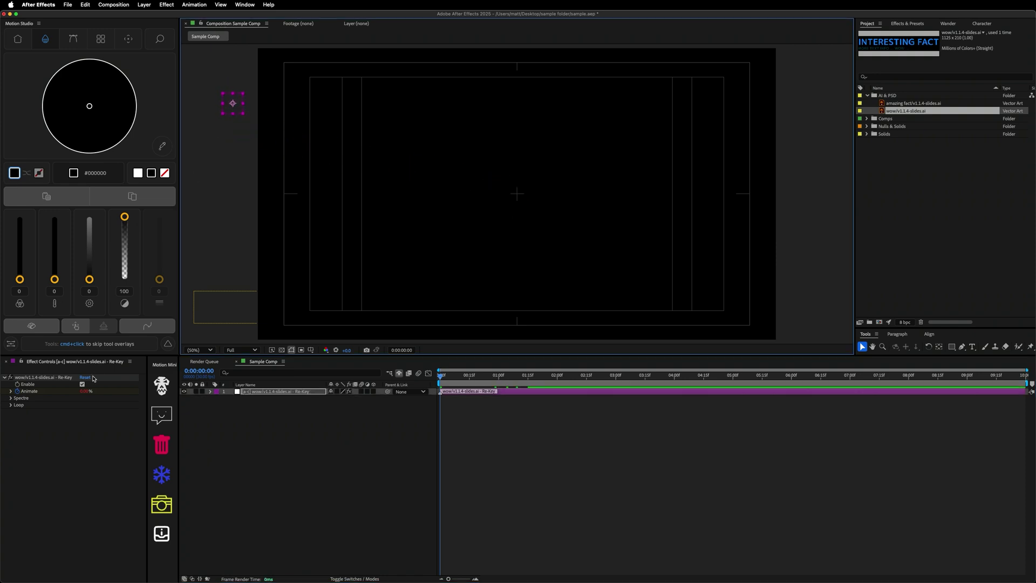
left_click_drag(85, 392, 132, 399)
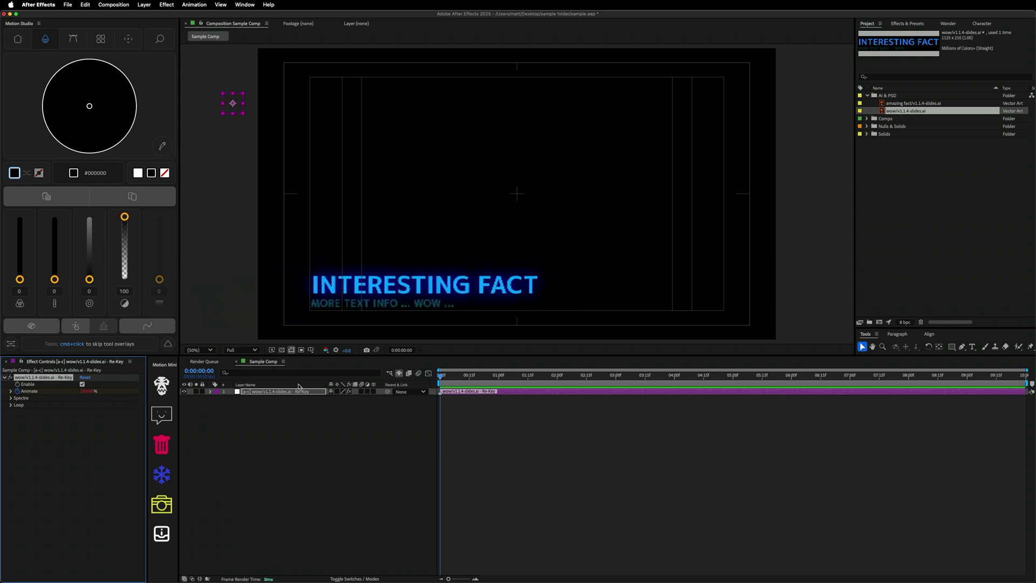
Select both Animate keyframes and apply an ease from Motion Studio's easing controls.
left_click(428, 373)
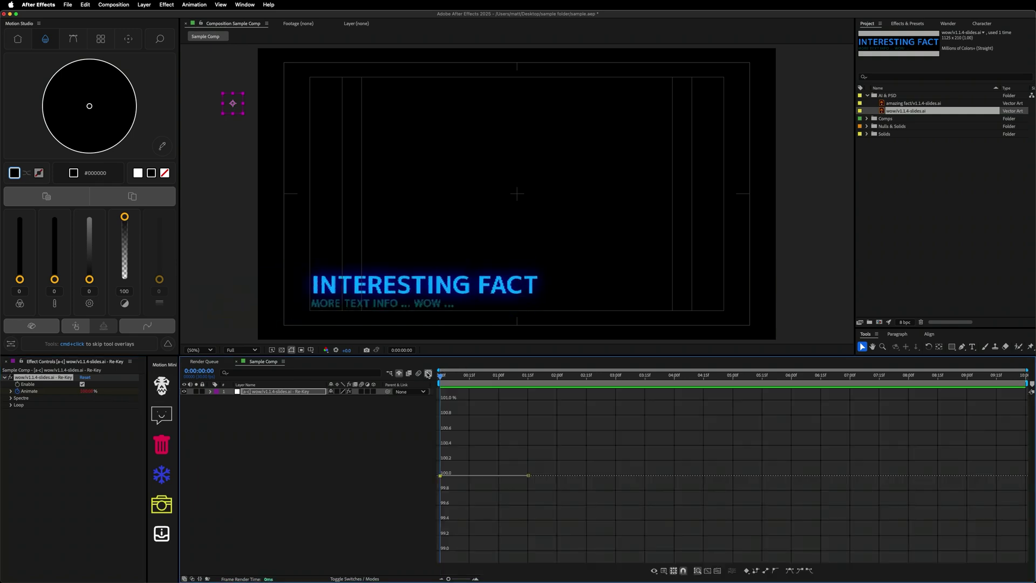
left_click(428, 373)
key("u")
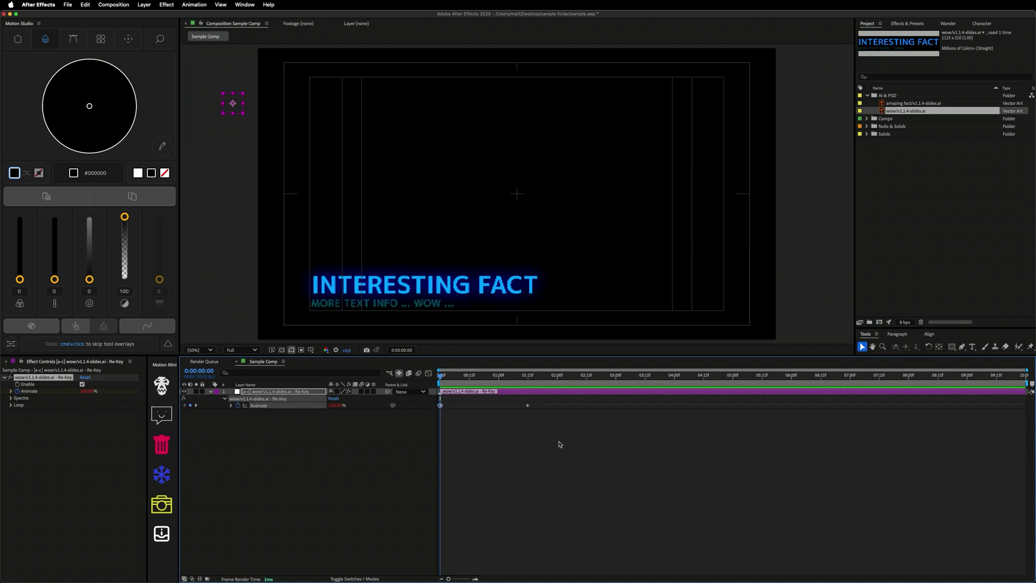
left_click_drag(564, 440, 413, 402)
left_click(18, 39)
left_click_drag(78, 95, 80, 100)
Revert to linear Animate keyframes, set the title's Animate amount to 0%, and preview it.
left_click(356, 447)
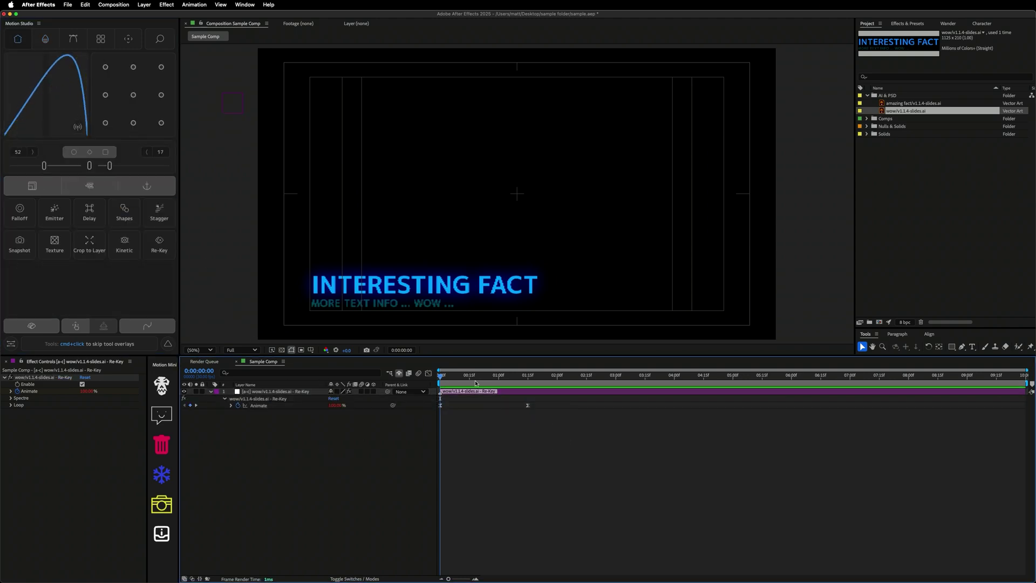
key("space")
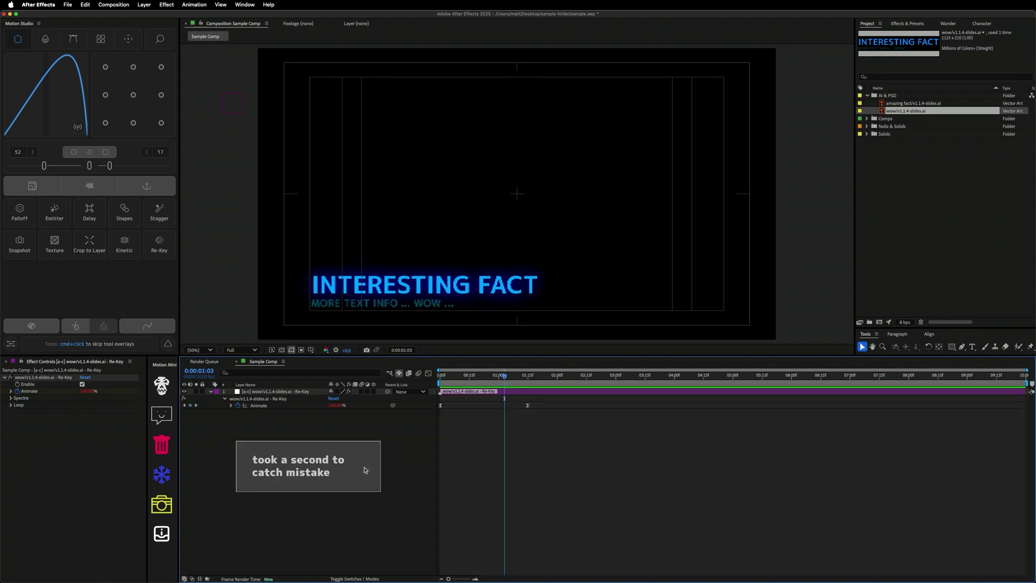
key("super+z")
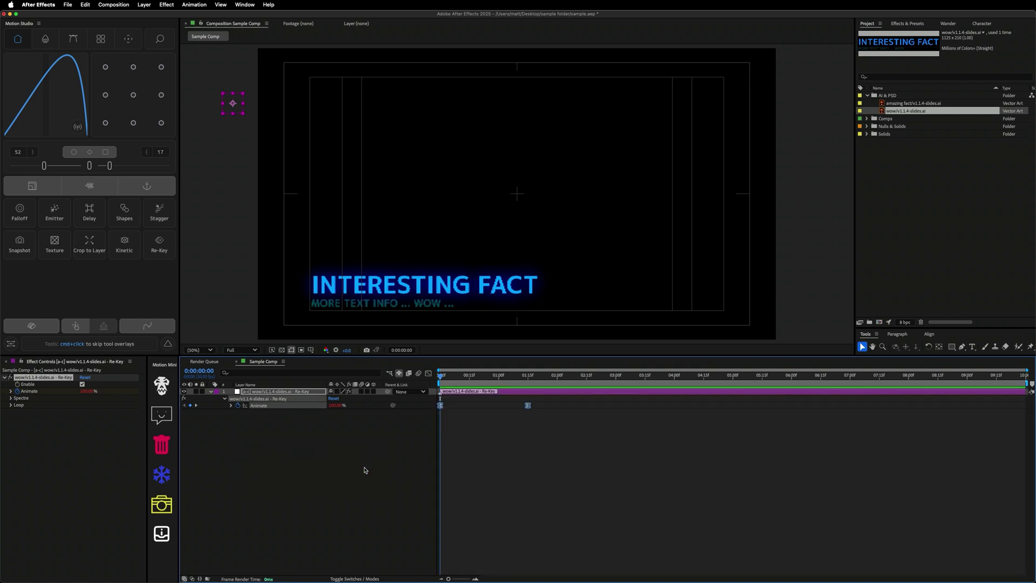
left_click(364, 470)
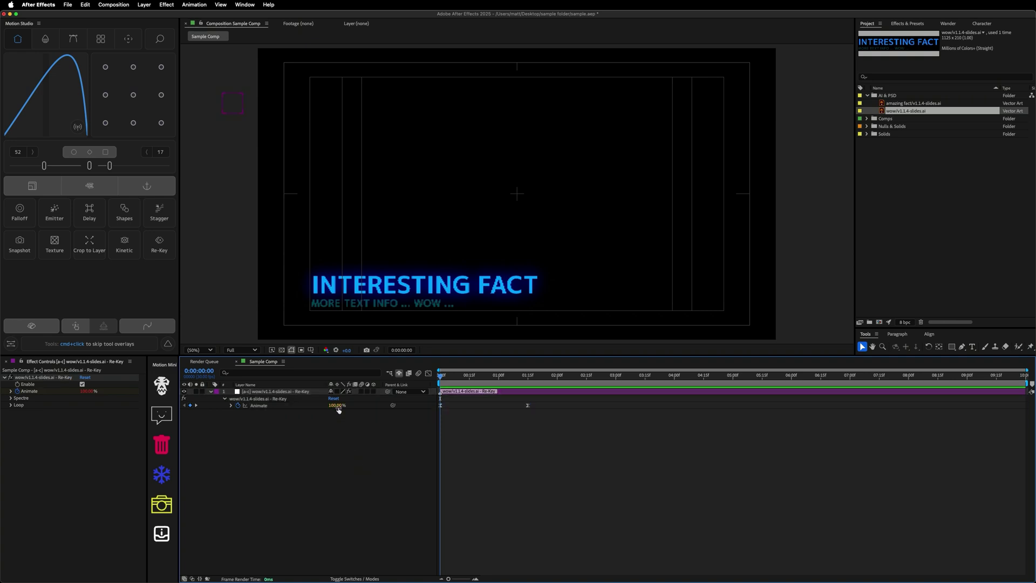
left_click_drag(335, 405, 287, 412)
left_click(290, 459)
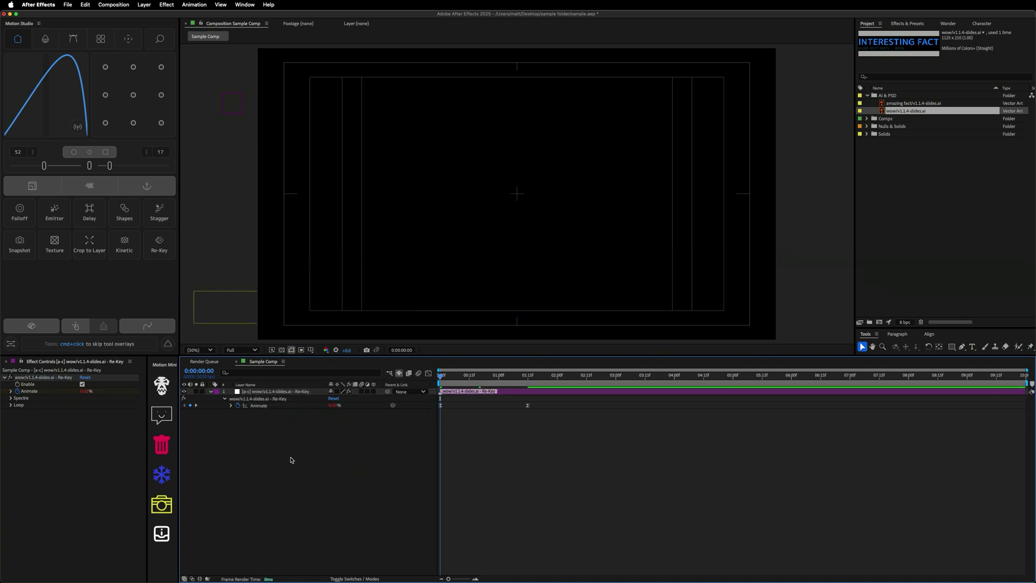
key("space")
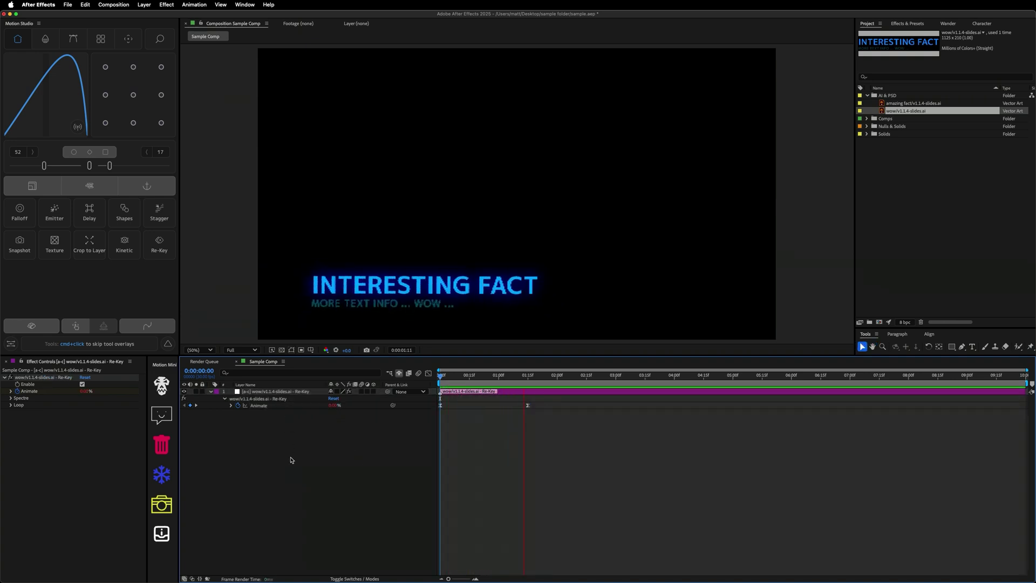
key("space")
key("apostrophe")
In the Graph Editor, move the final keyframe on the Animate value curve.
left_click(428, 373)
left_click(293, 405)
left_click_drag(561, 414, 662, 410)
key("space")
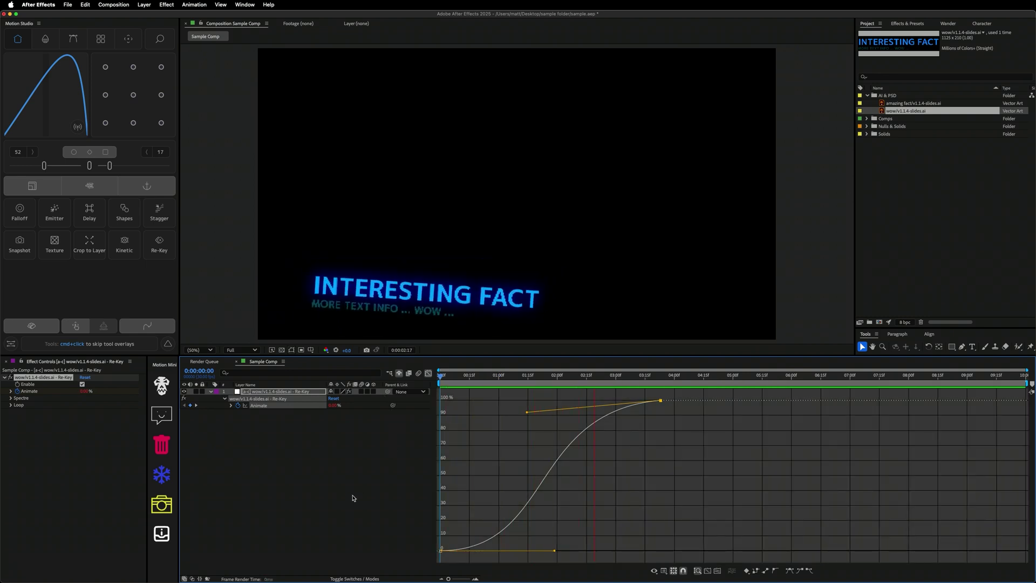
key("apostrophe")
Drag Bezier handles to ease in and out, then add a flattened middle keyframe.
left_click_drag(529, 415, 636, 537)
left_click_drag(555, 551, 480, 411)
key("Home")
key("space")
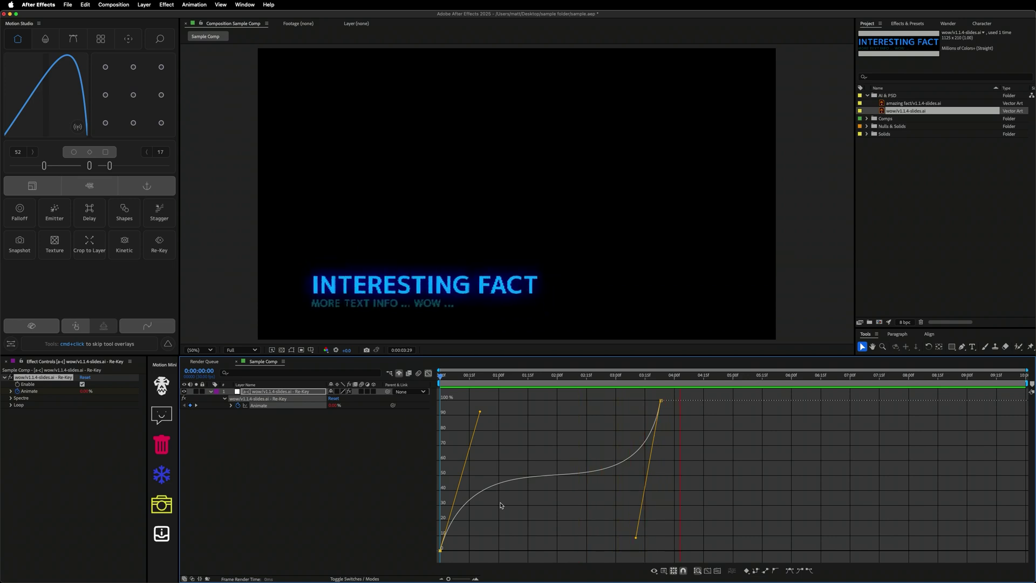
key("space")
left_click(522, 479, "super")
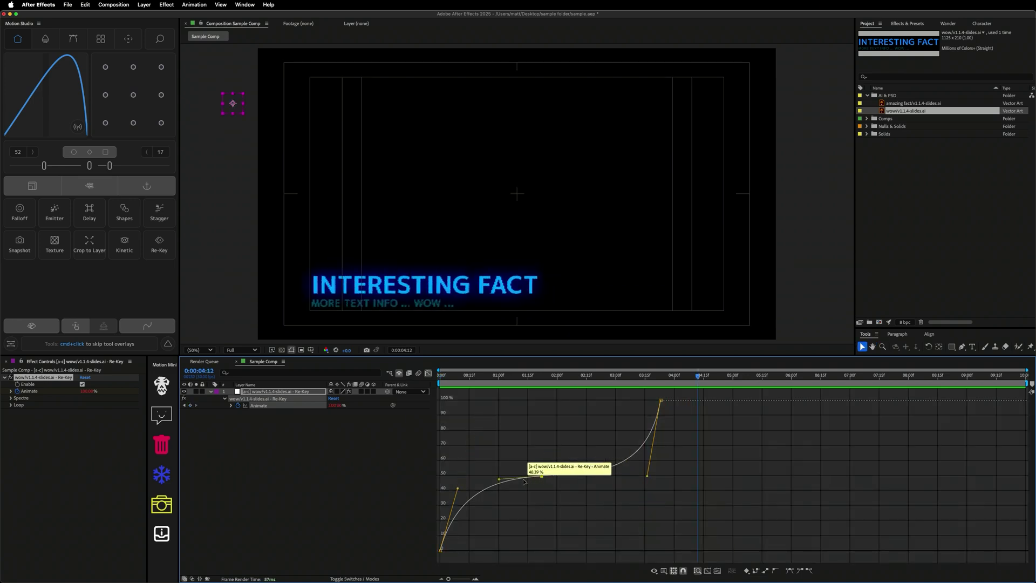
left_click_drag(499, 479, 454, 451)
Return to the layer bar view and choose the Fact Pop-Up re-key in the library.
left_click(428, 377)
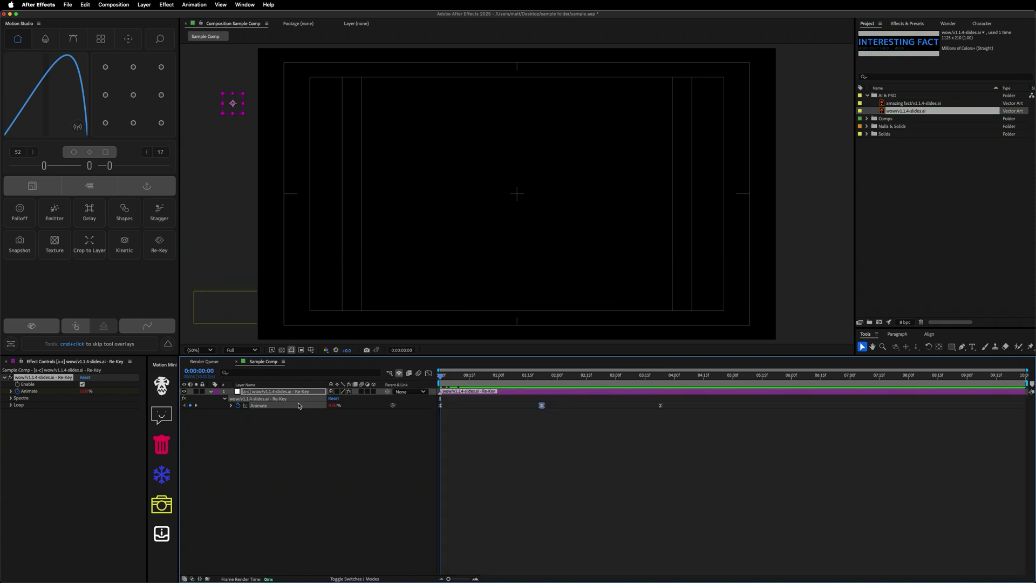
left_click(292, 406)
left_click(306, 424)
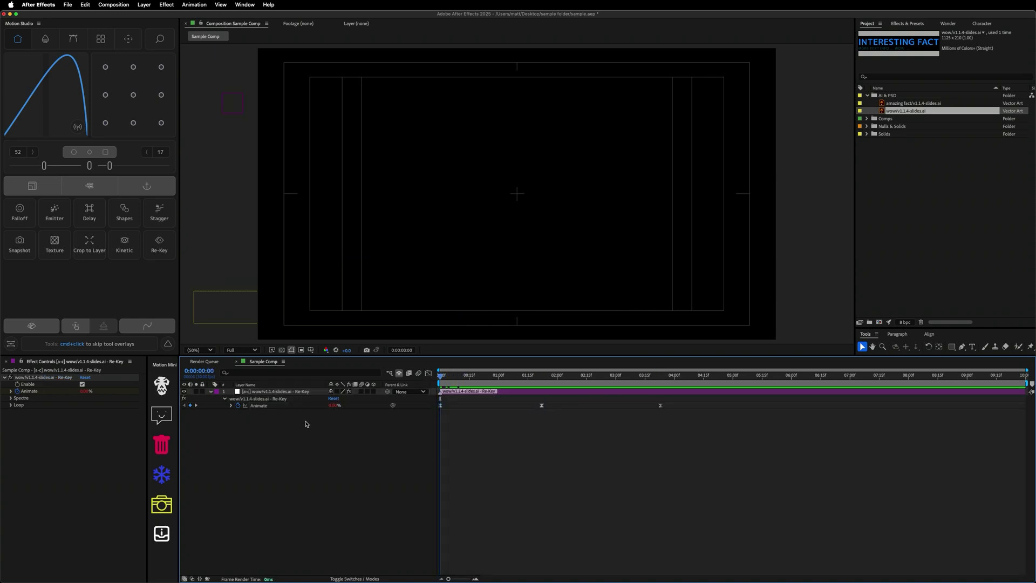
left_click(159, 244)
left_click(28, 172)
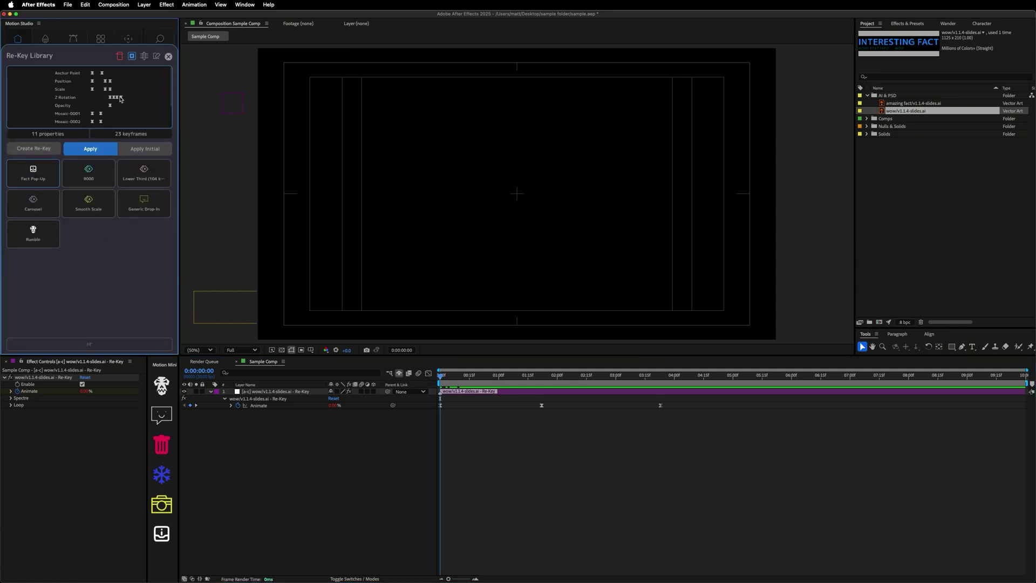
Open the Fact Pop-Up tool's options under Minis > Custom Tools in the library window.
left_click(155, 57)
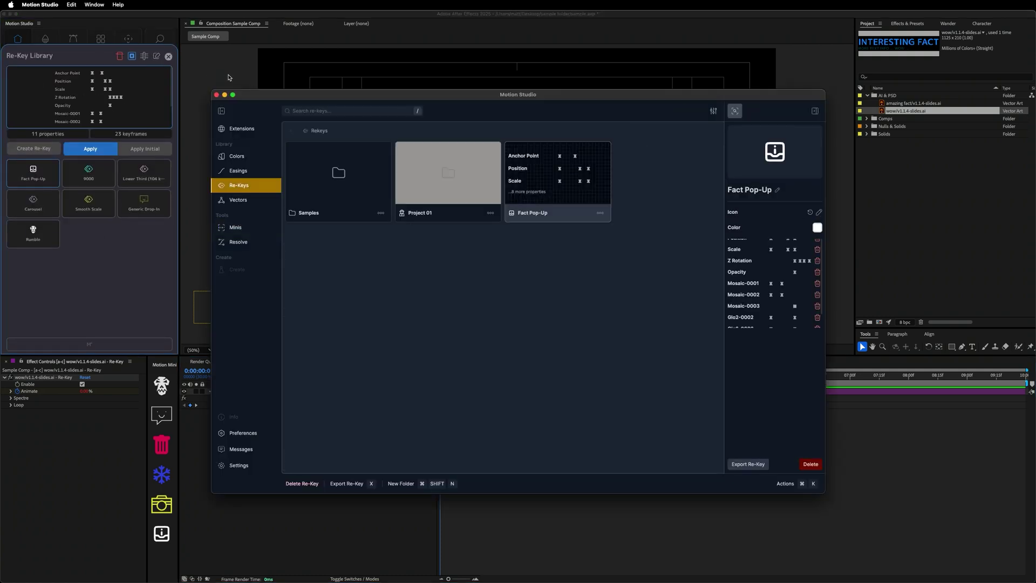
left_click(233, 229)
left_click(542, 190)
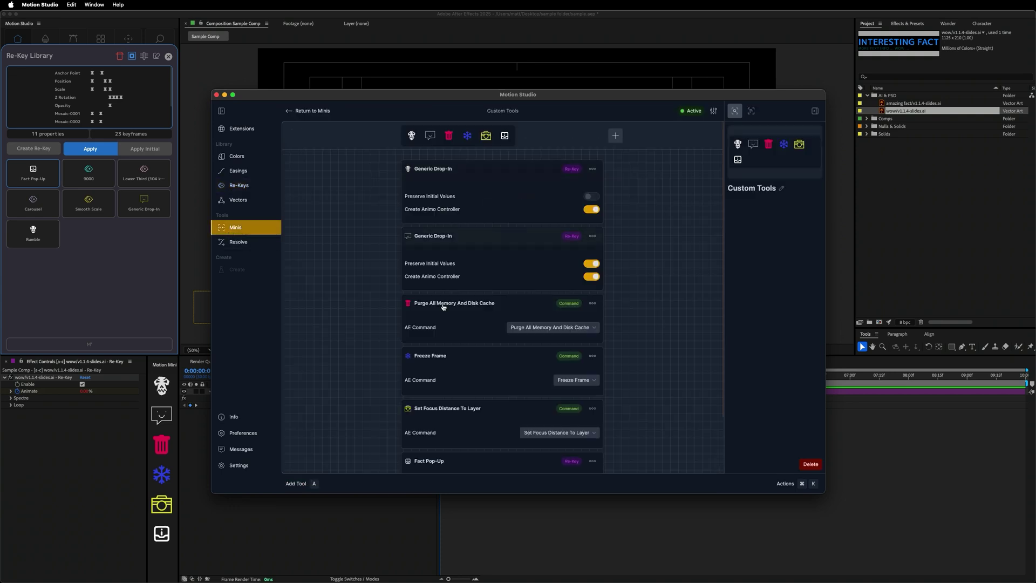
scroll(444, 319, "down", 3)
left_click(468, 402)
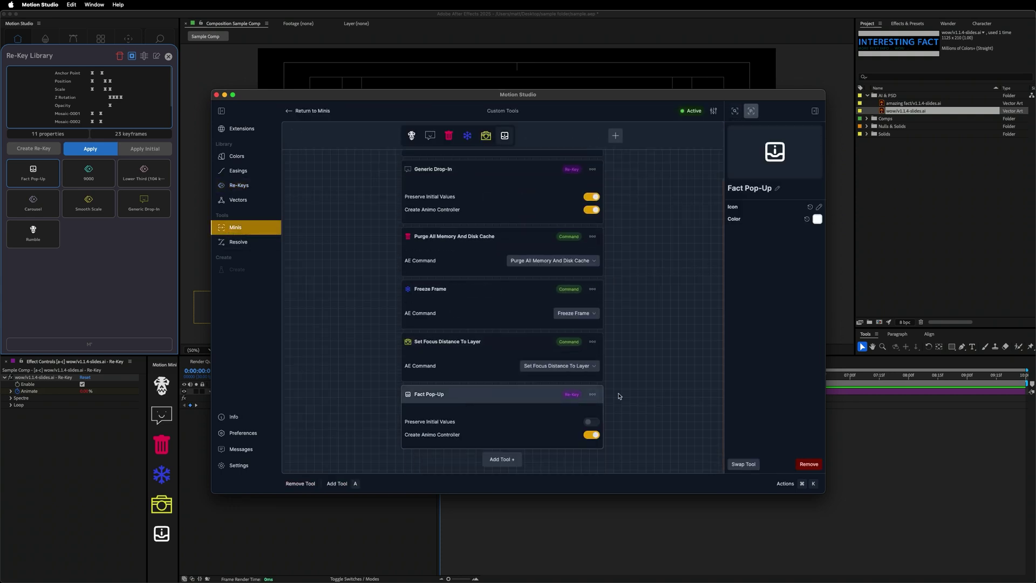
left_click(593, 395)
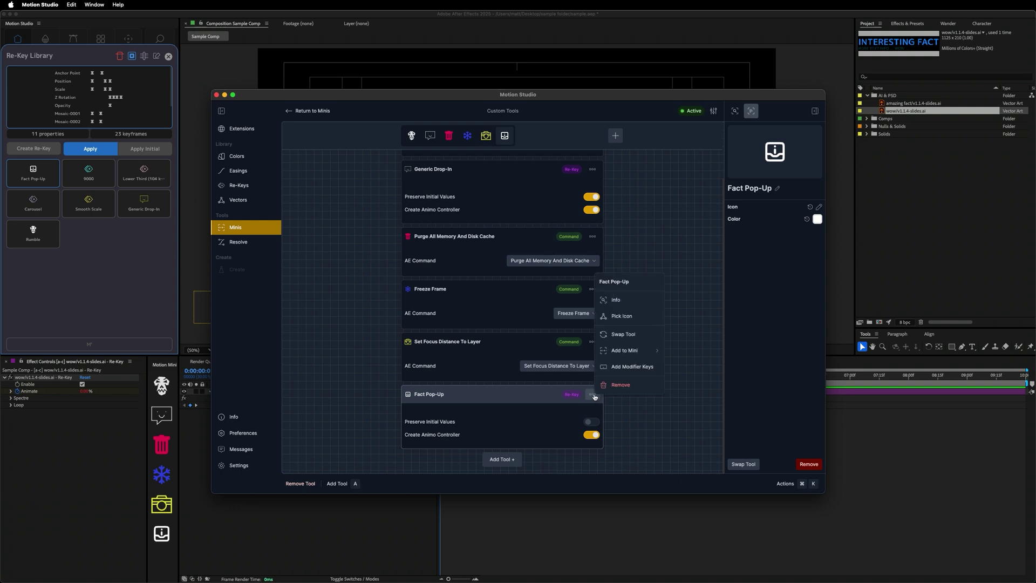
Add a Command modifier variant with Create Animo Controller off, then close the window.
left_click(624, 372)
left_click(431, 454)
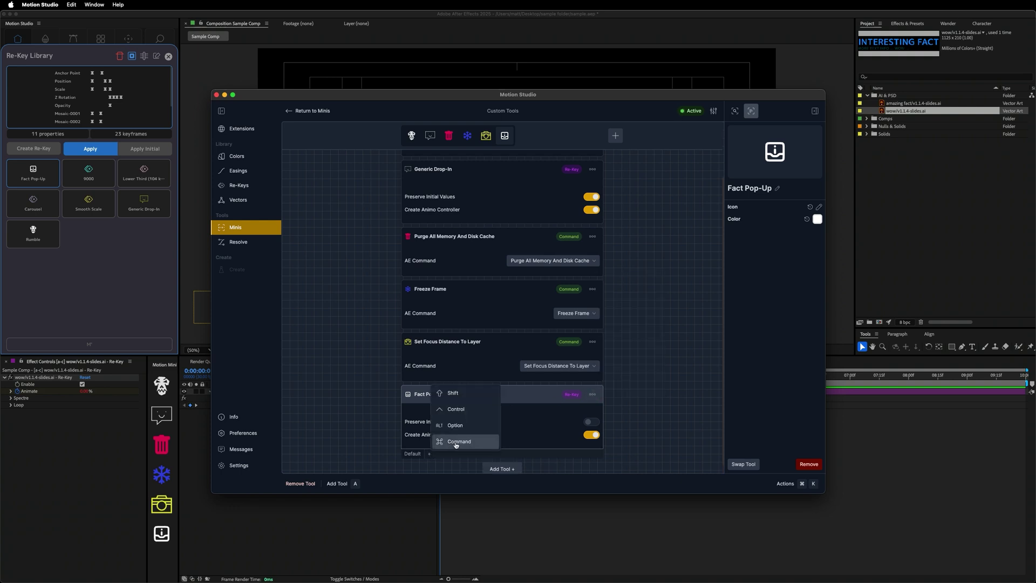
left_click(455, 441)
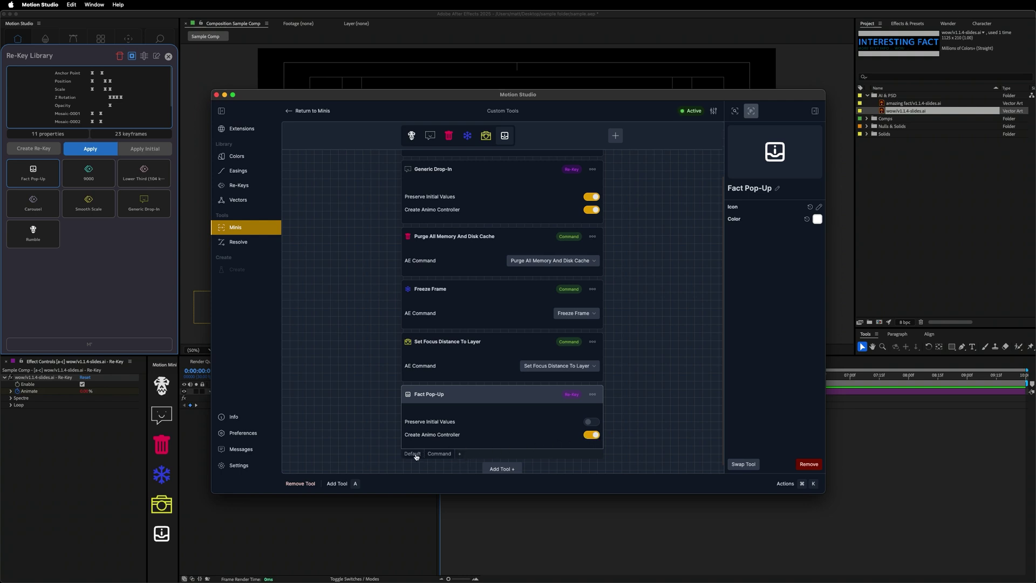
left_click(593, 435)
left_click(398, 500)
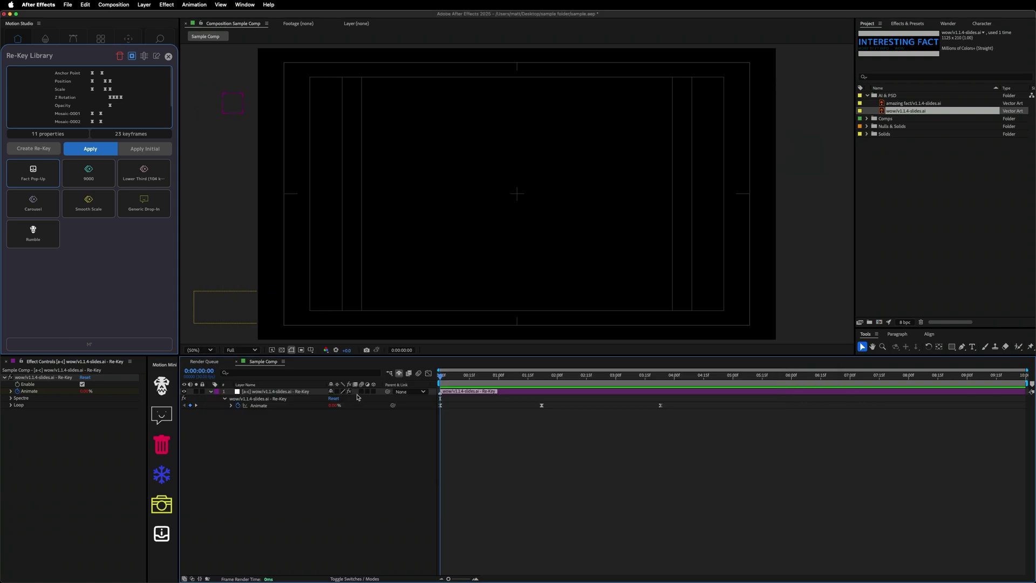
Delete both old layers and add the amazing fact artwork to the composition.
left_click(400, 374)
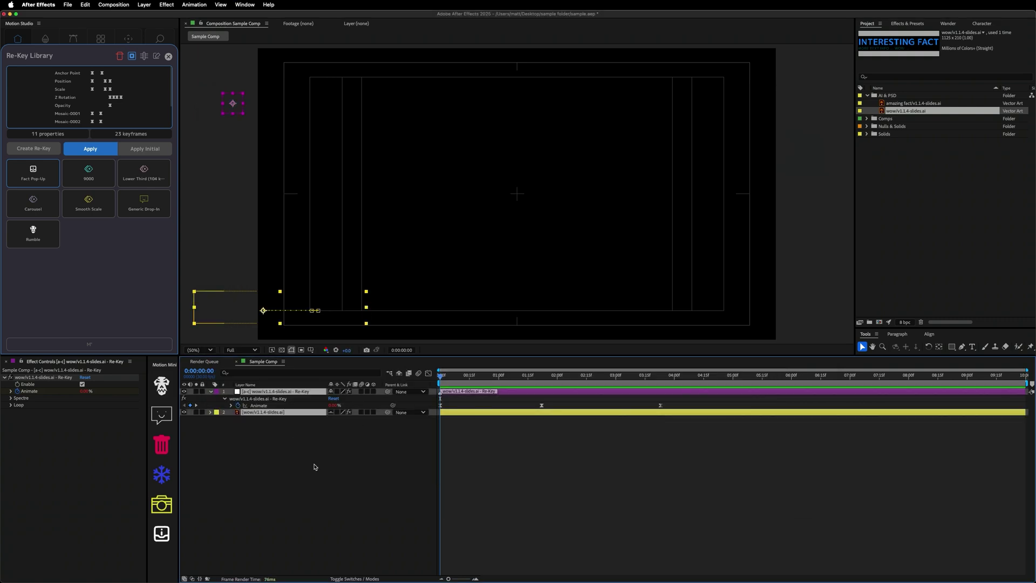
key("Delete")
left_click(906, 103)
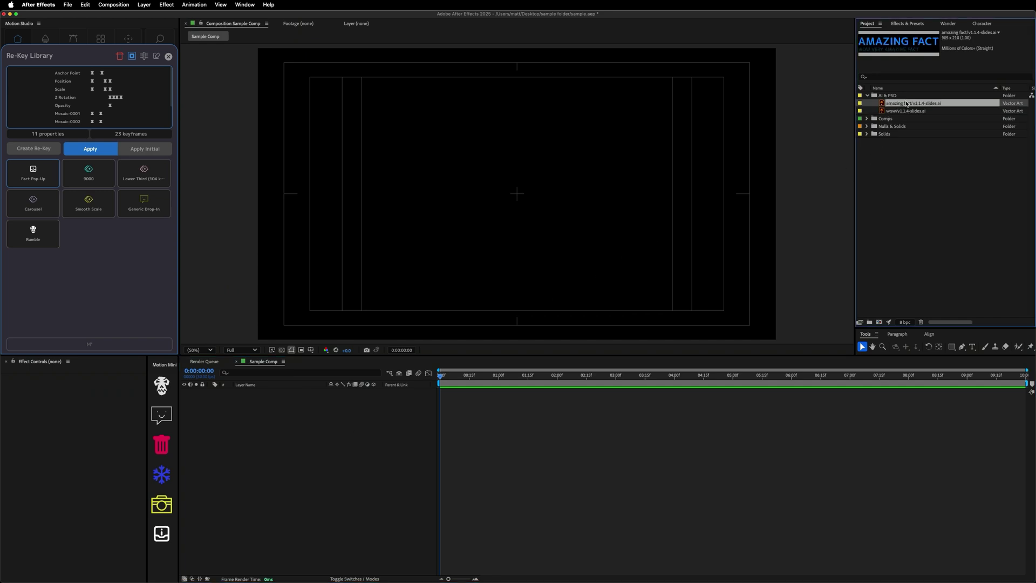
left_click_drag(906, 103, 507, 189)
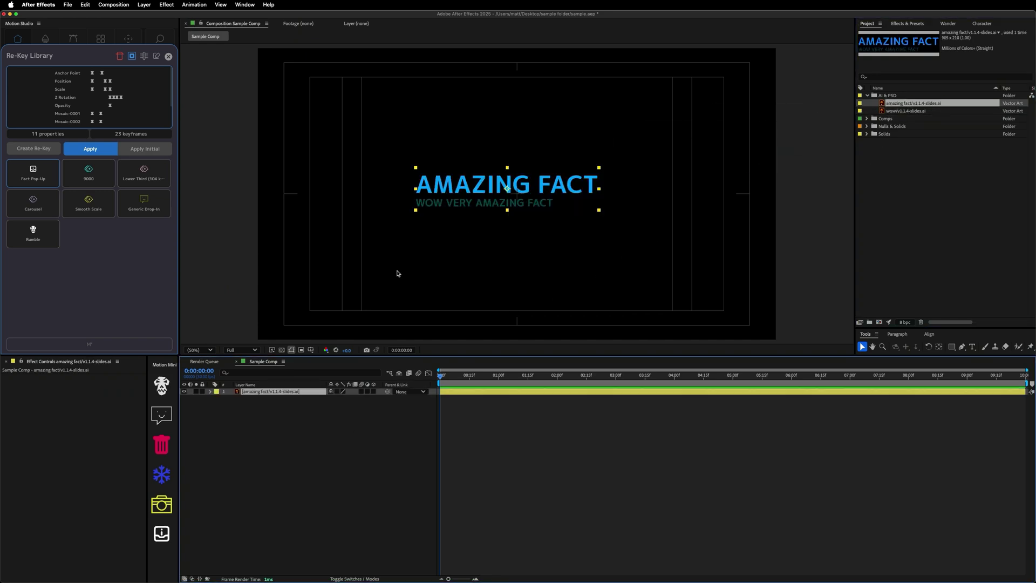
Try the default Fact Pop-Up animation on the layer, preview it, then undo it.
left_click(158, 534)
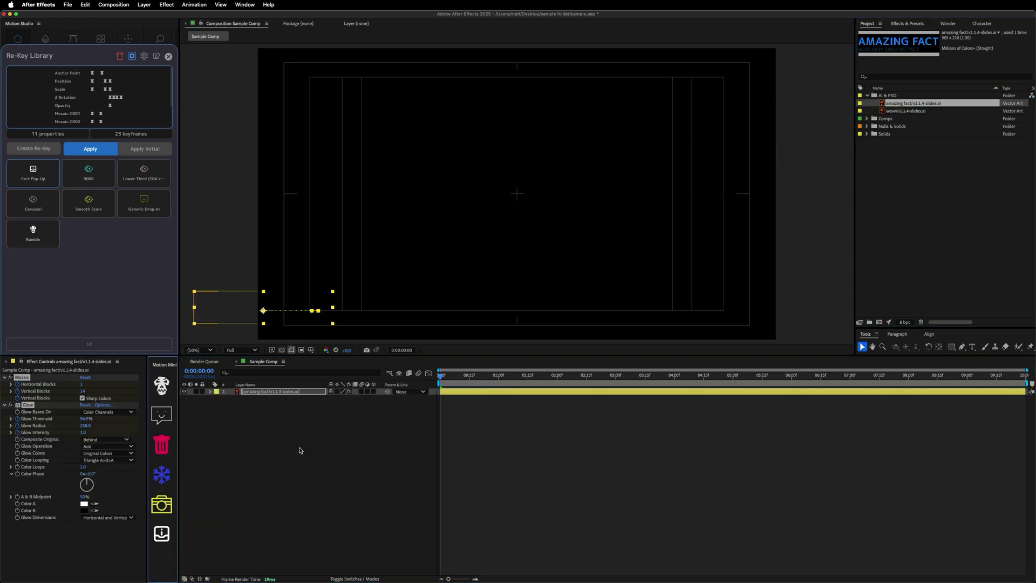
key("u")
left_click(345, 533)
key("space")
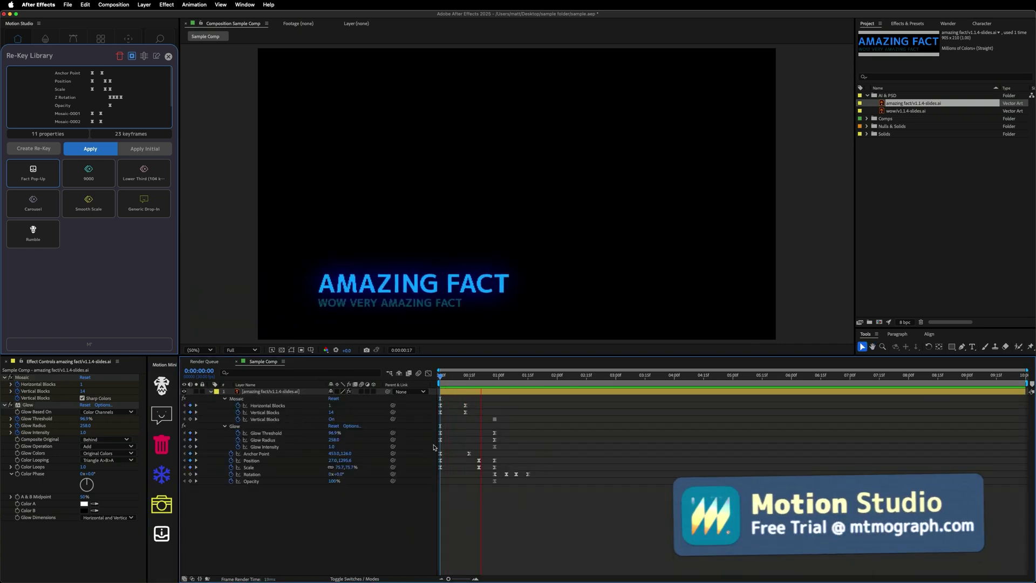
key("space")
key("apostrophe")
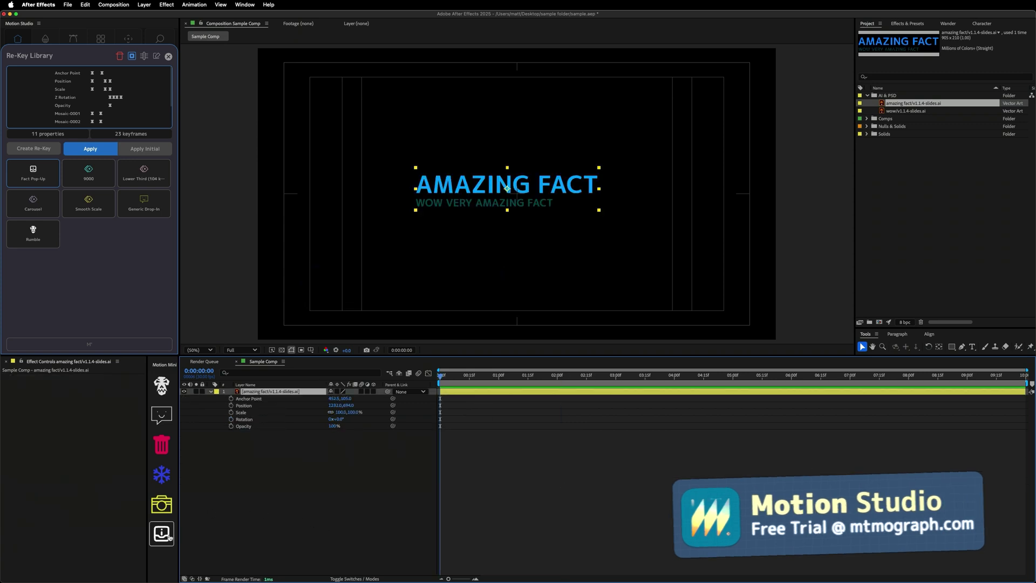
Apply Fact Pop-Up as a Re-Key and raise Animate until AMAZING FACT reappears.
left_click(161, 534)
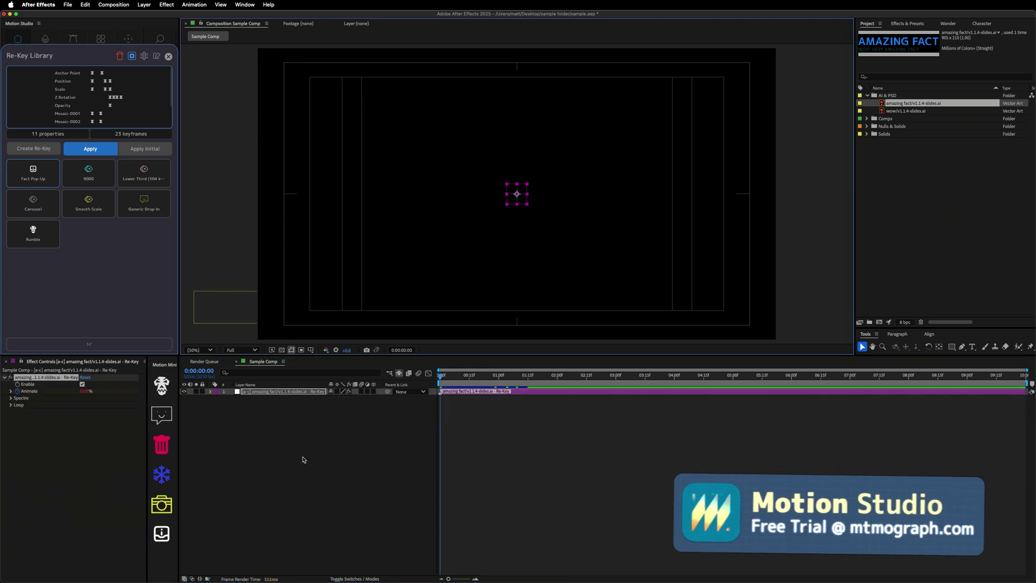
key("u")
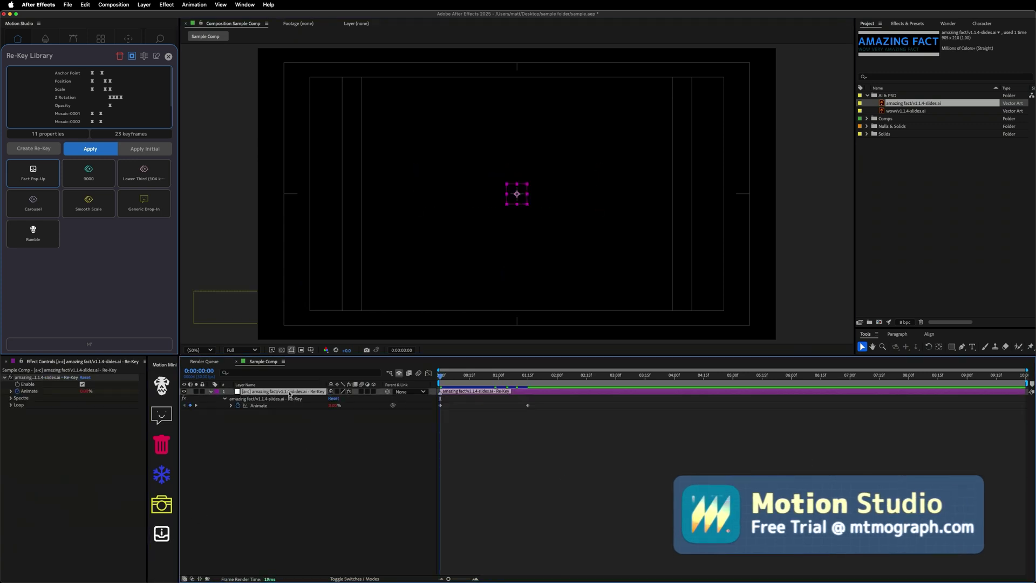
left_click_drag(84, 391, 108, 392)
left_click(168, 56)
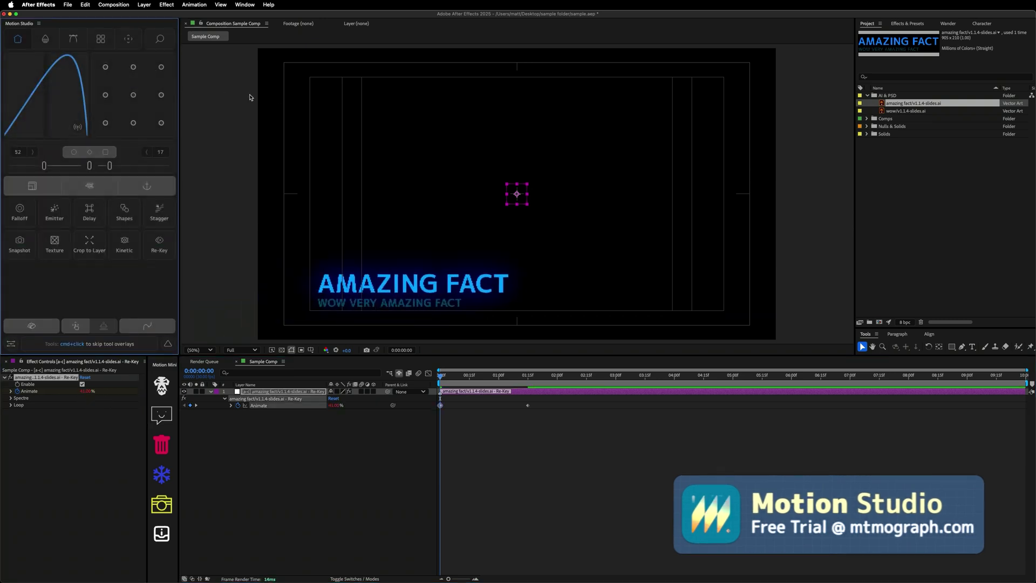